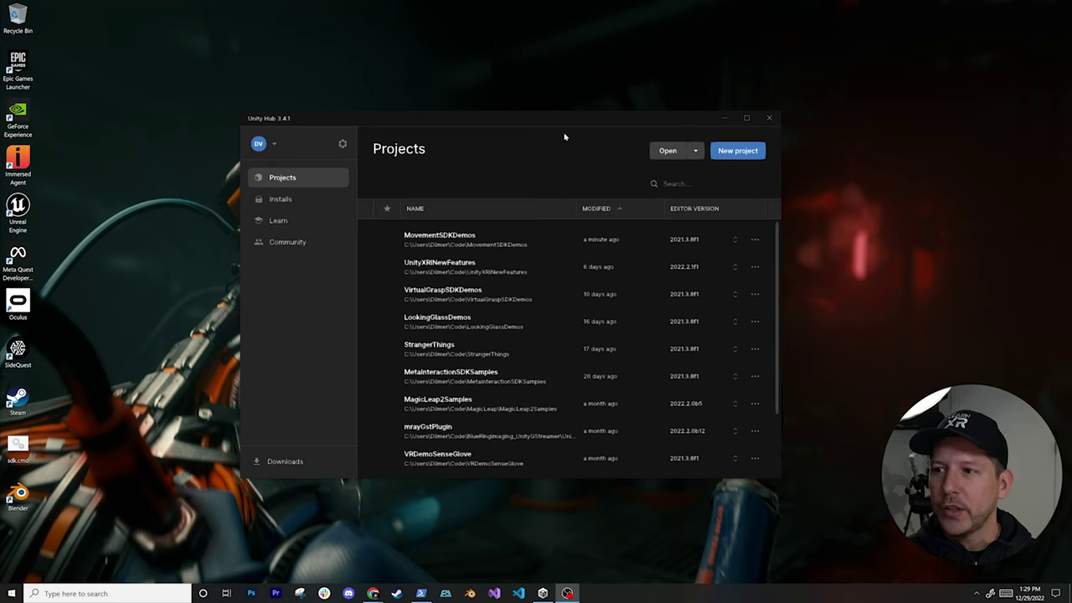
# Step: Create a new Unity project from the 3D Core template, named PICO4UnityGettingStarted
pyautogui.click(737, 151)
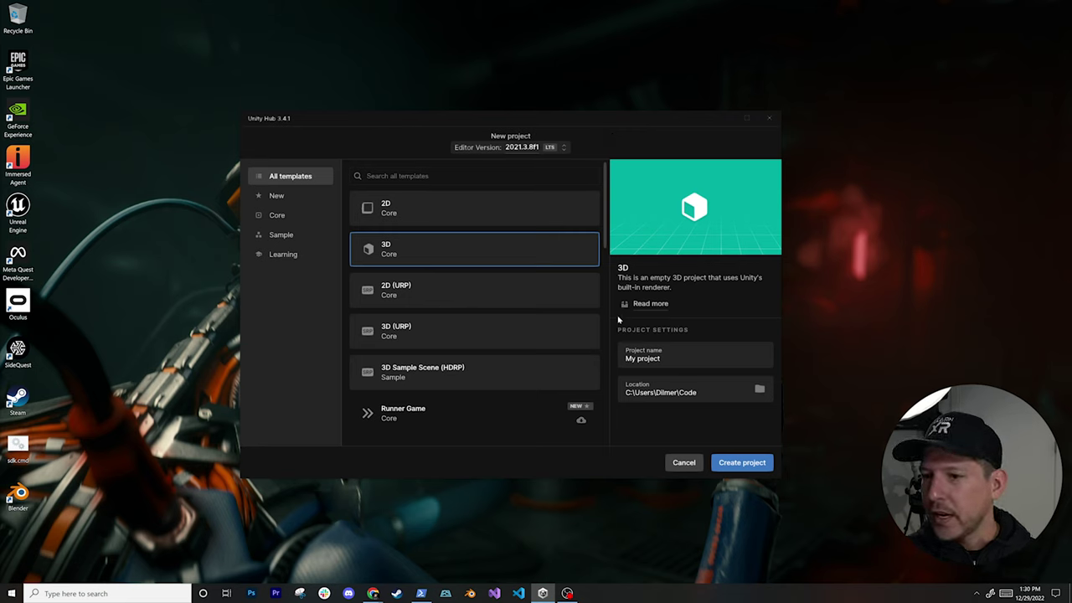
pyautogui.click(670, 342)
pyautogui.hotkey('ctrl', 'a')
pyautogui.press('BackSpace')
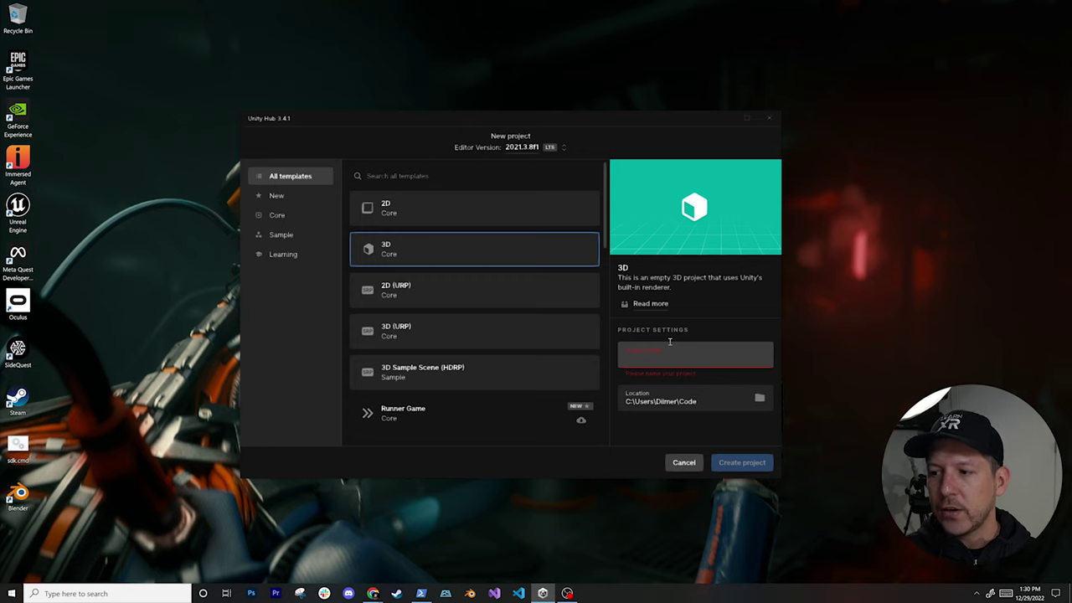
pyautogui.write('PICO')
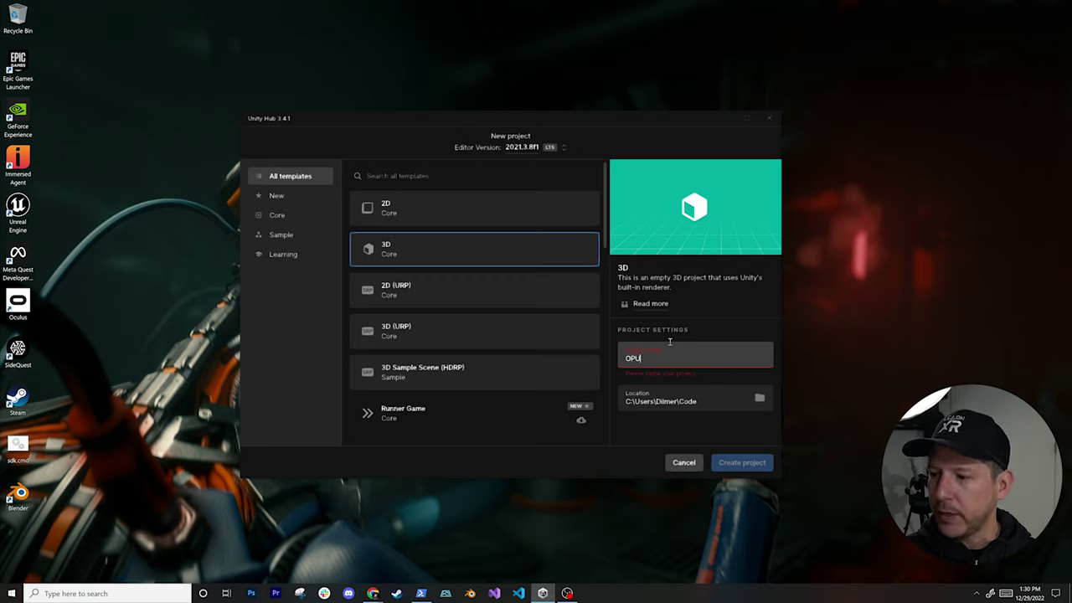
pyautogui.press('BackSpace')
pyautogui.press('BackSpace')
pyautogui.press('BackSpace')
pyautogui.press('BackSpace')
pyautogui.write('PICO4UnityGettingStarted')
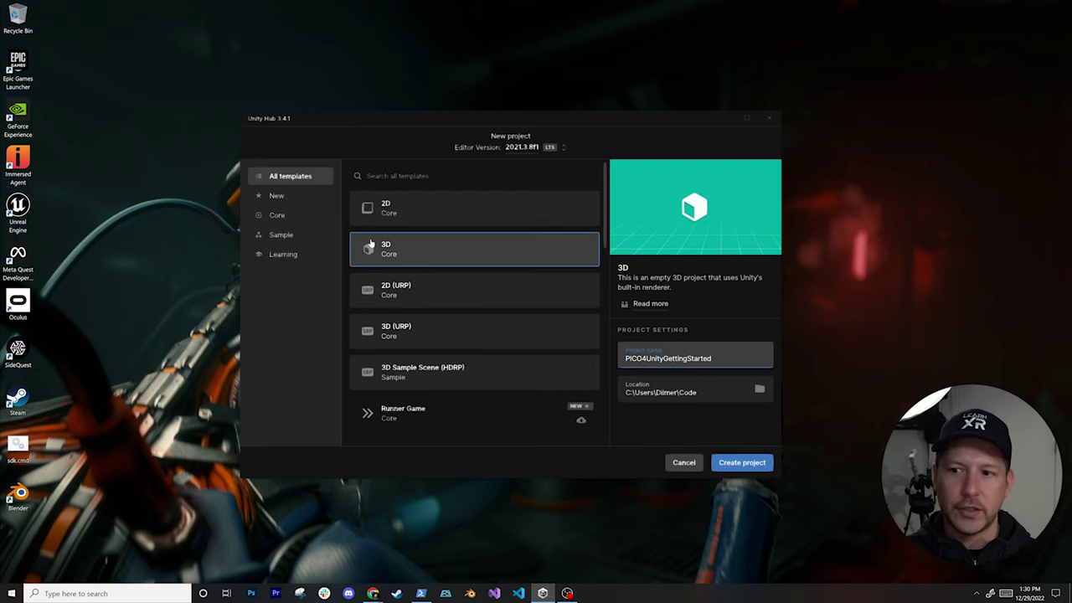
pyautogui.click(744, 464)
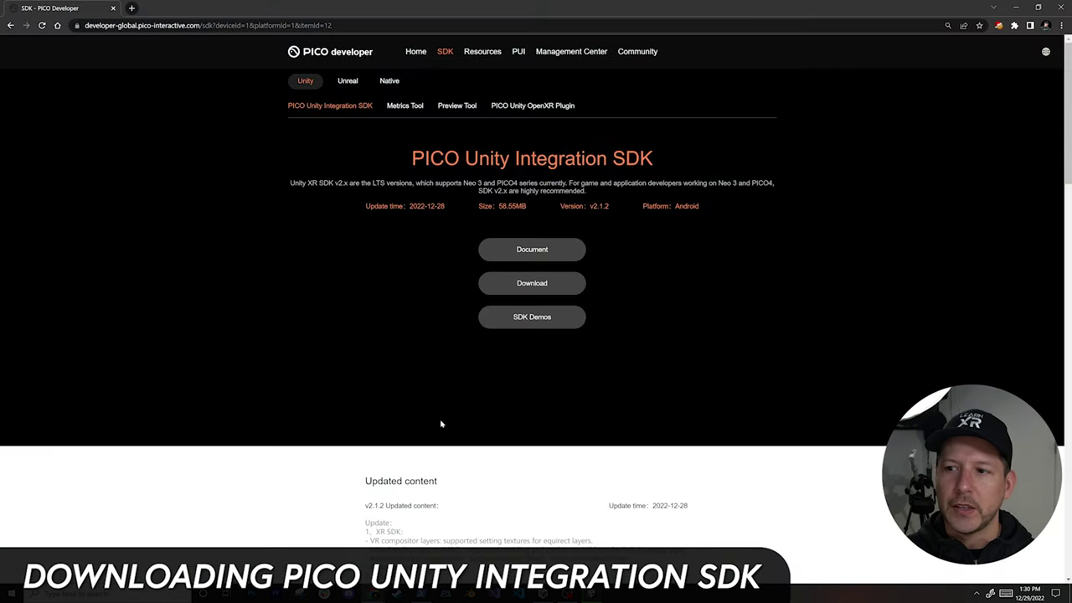
# Step: Download the PICO Unity Integration SDK from the PICO developer site, agreeing to the SDK license terms
pyautogui.click(207, 27)
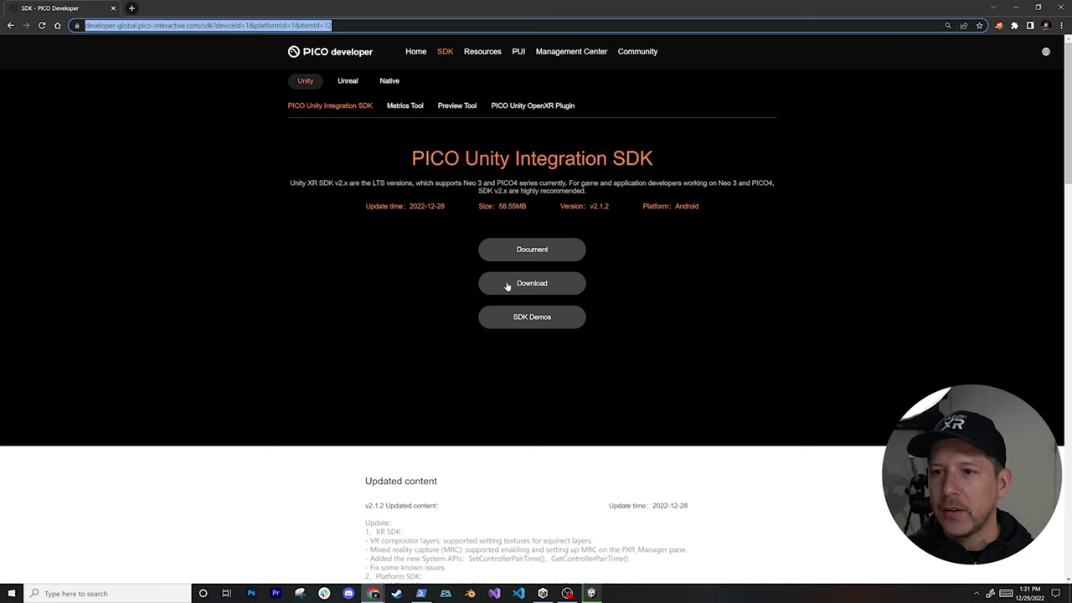
pyautogui.click(507, 285)
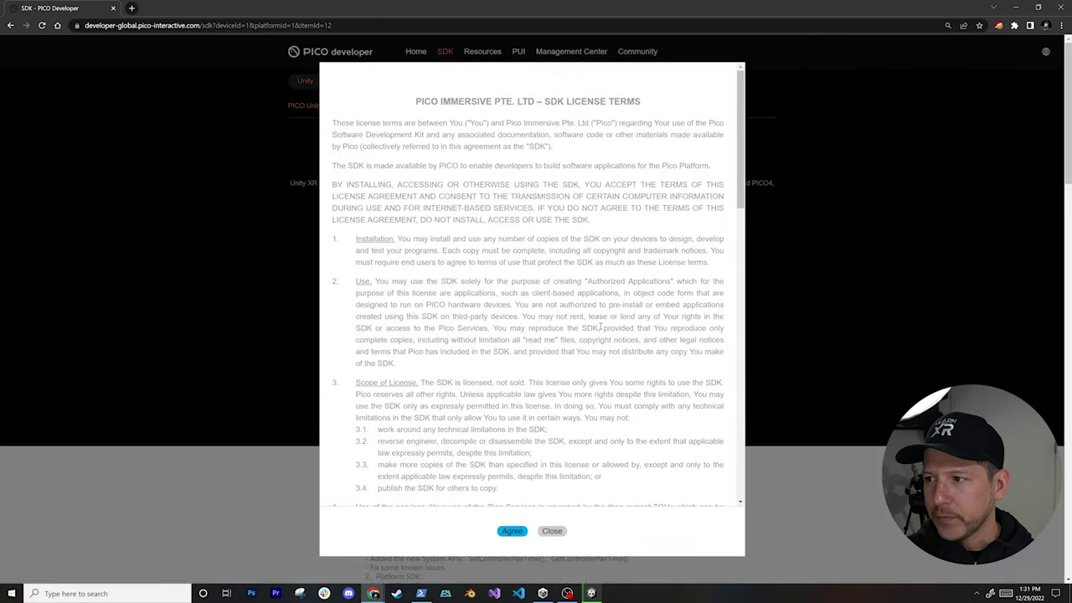
pyautogui.scroll(-15, 601, 326)
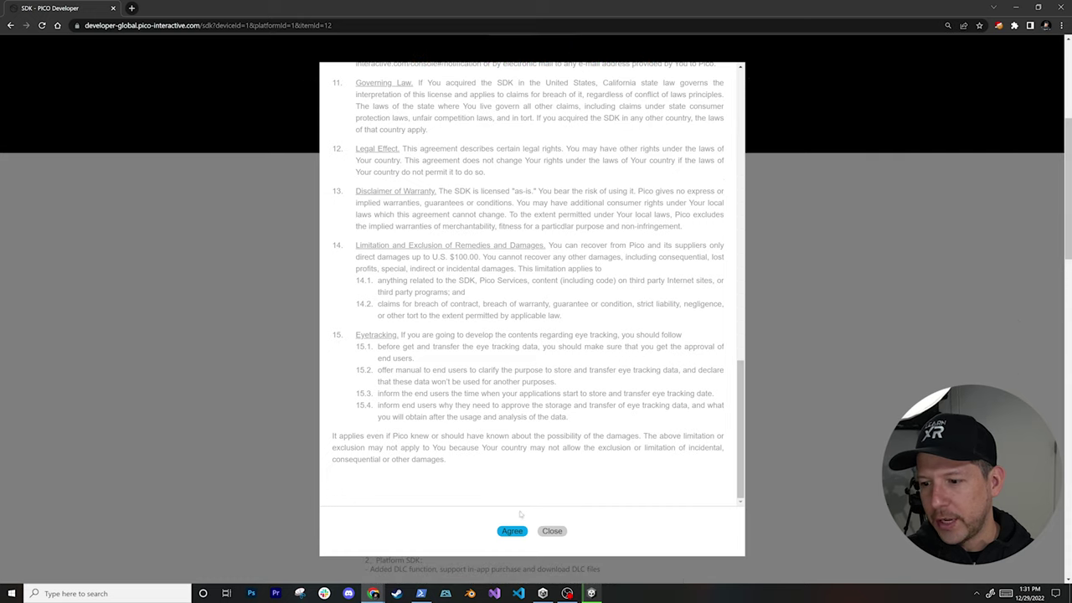
pyautogui.click(512, 531)
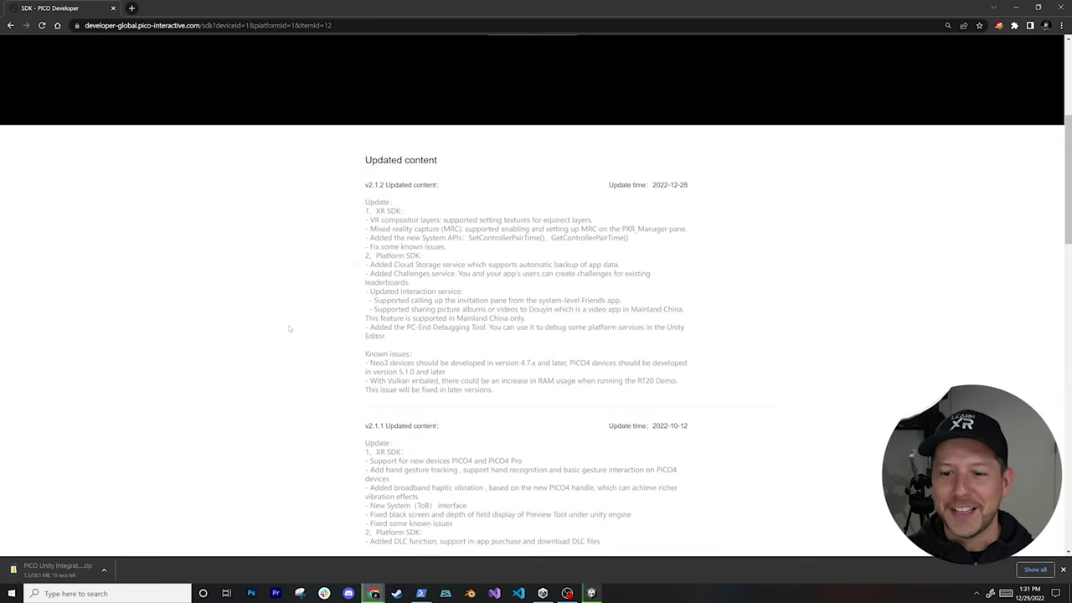
# Step: Show the PICO Unity Integration SDK download in its folder
pyautogui.scroll(4, 284, 333)
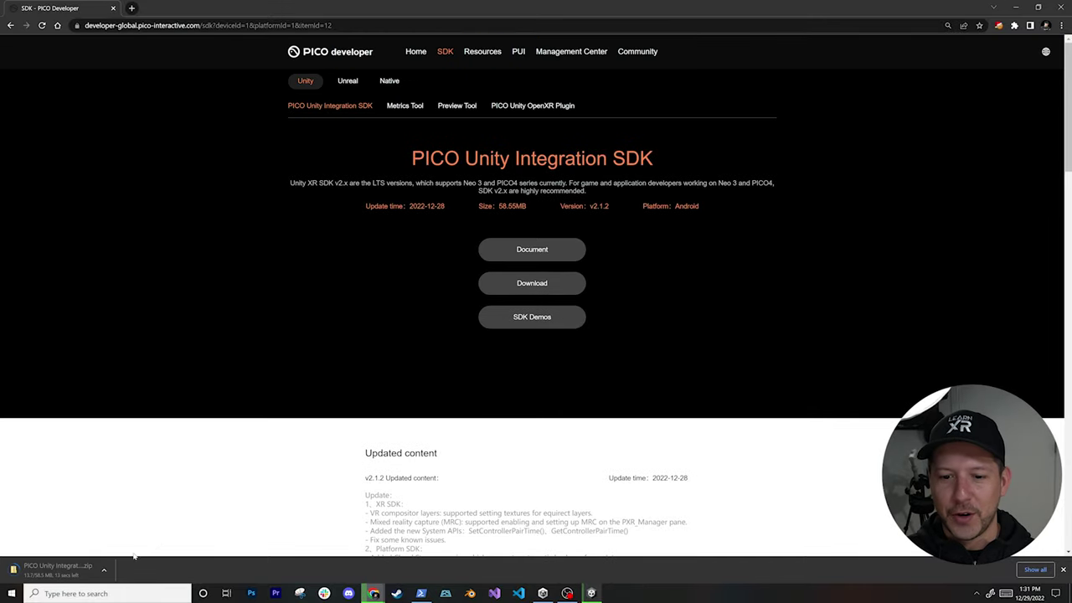
pyautogui.click(105, 571)
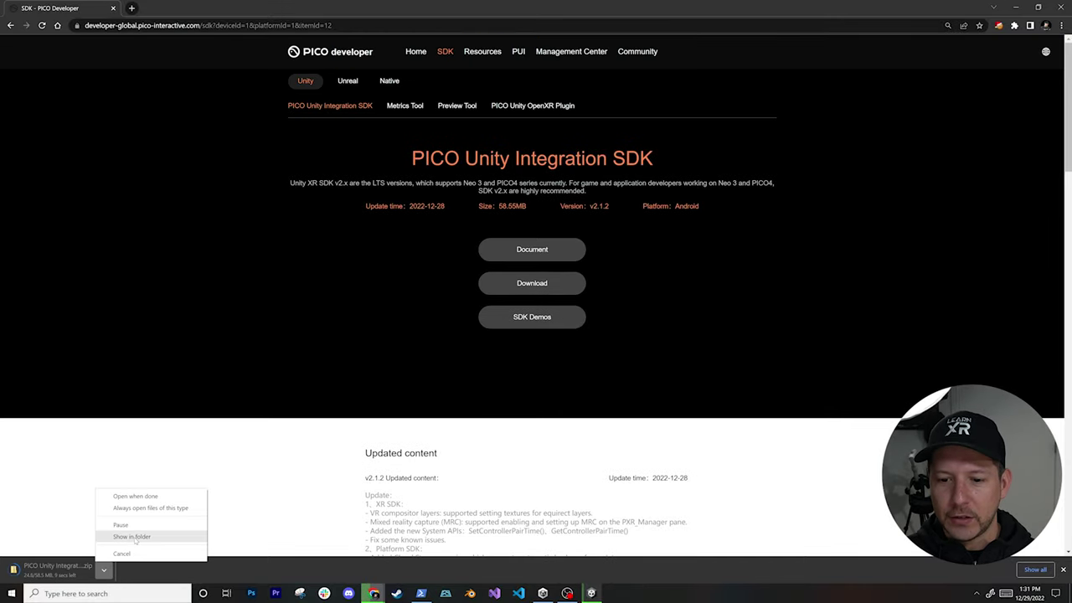
pyautogui.click(131, 537)
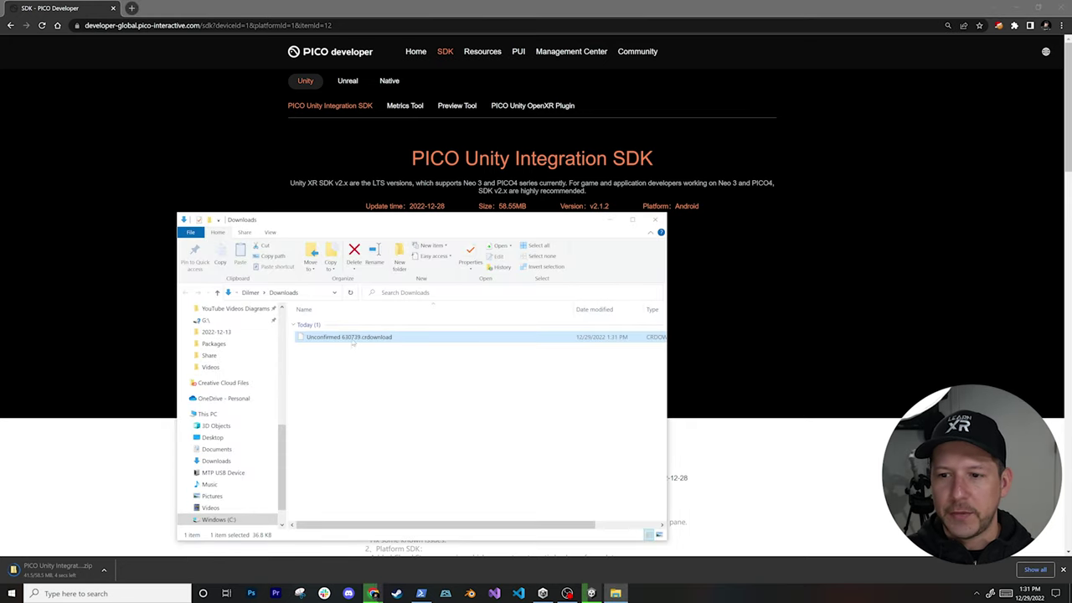
# Step: Return to the browser and download the PICO Preview Tool for Unity, agreeing to the license terms
pyautogui.click(813, 237)
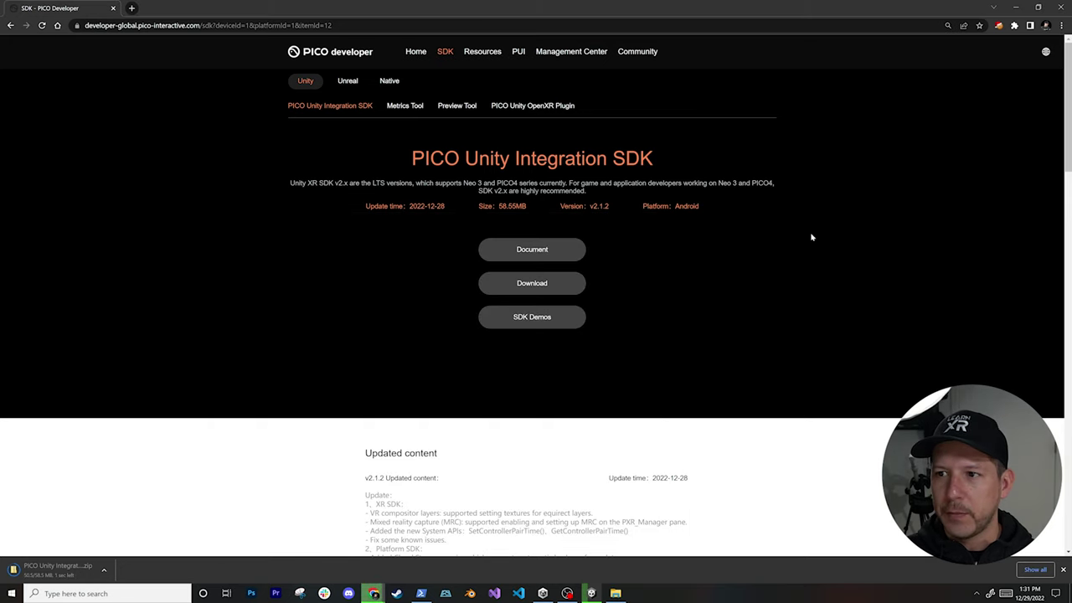
pyautogui.click(459, 106)
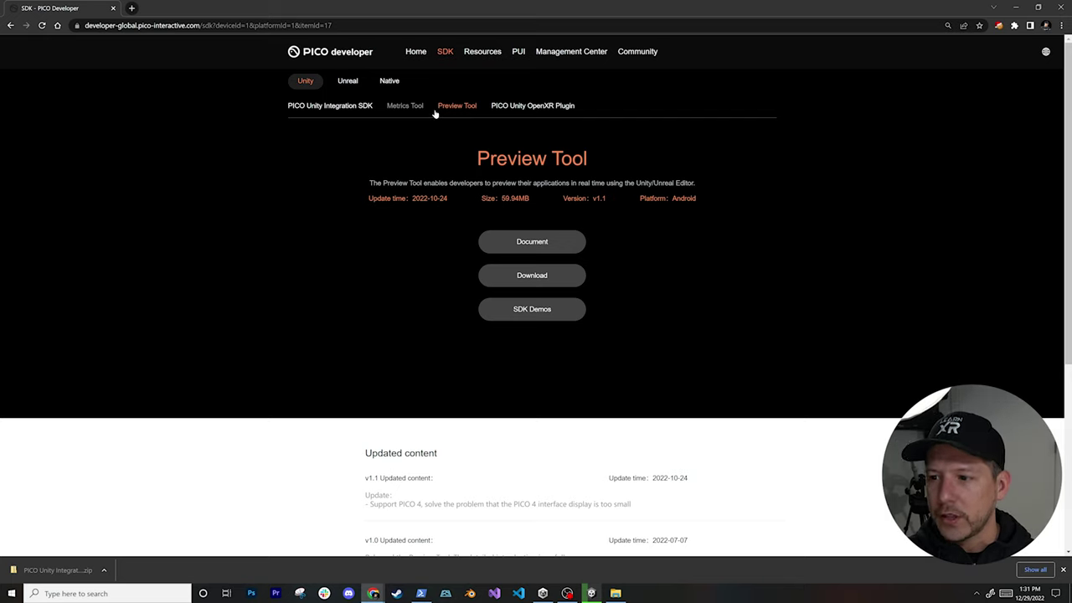
pyautogui.click(507, 277)
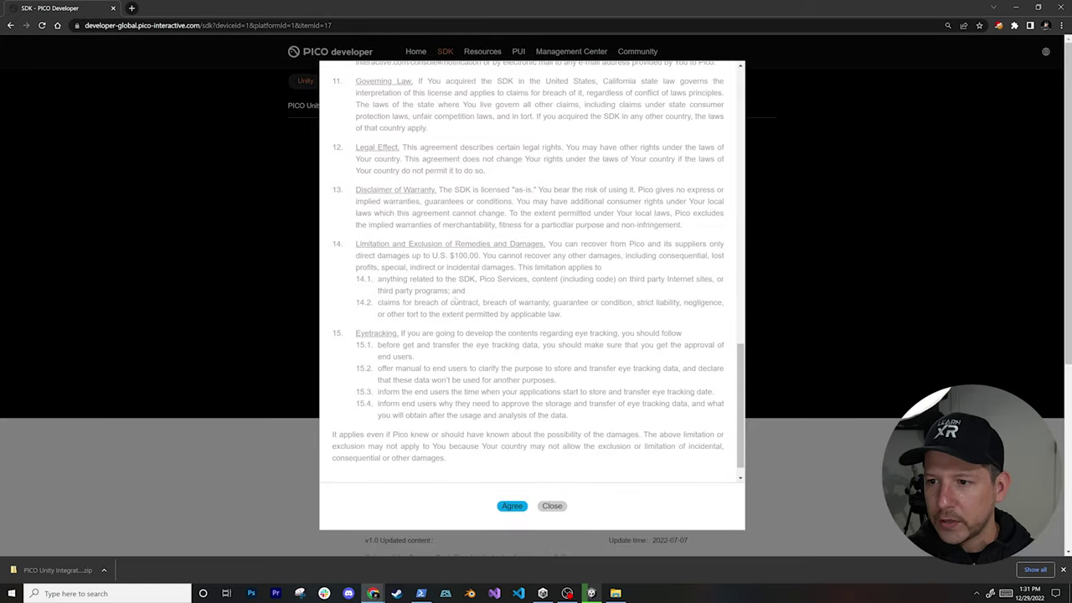
pyautogui.scroll(15, 505, 267)
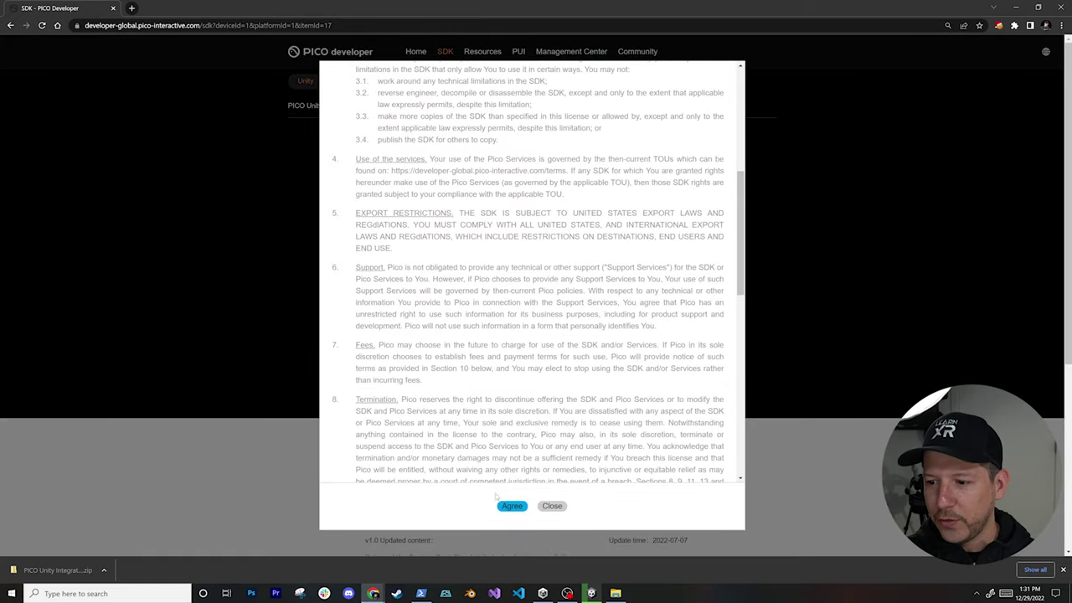
pyautogui.click(512, 506)
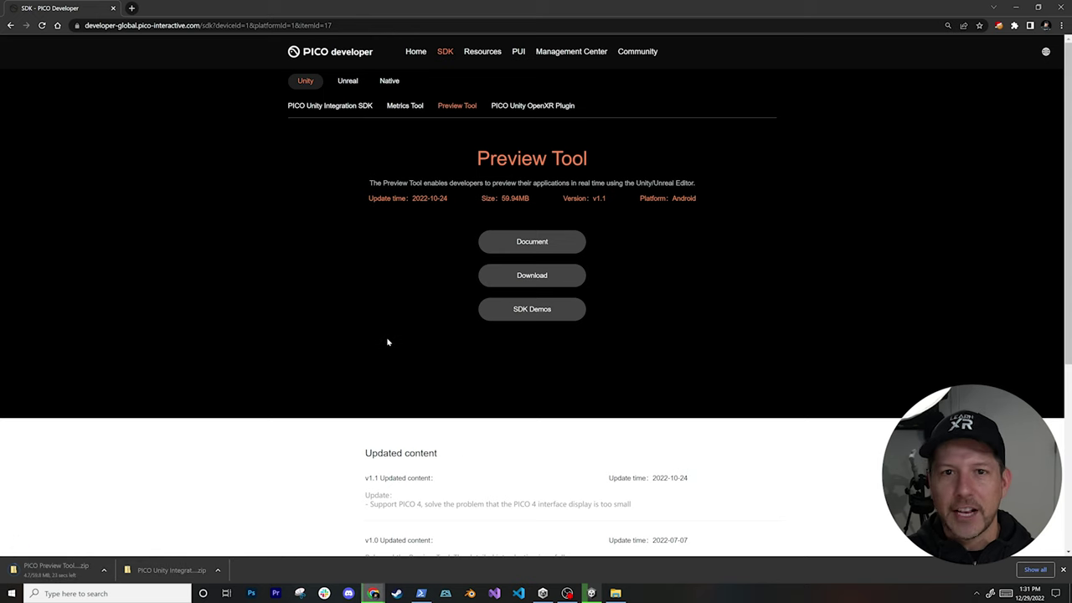
# Step: Switch to the Downloads folder and extract PICO Unity Integration SDK v212-3.zip to the default destination
pyautogui.hotkey('alt', 'Tab')
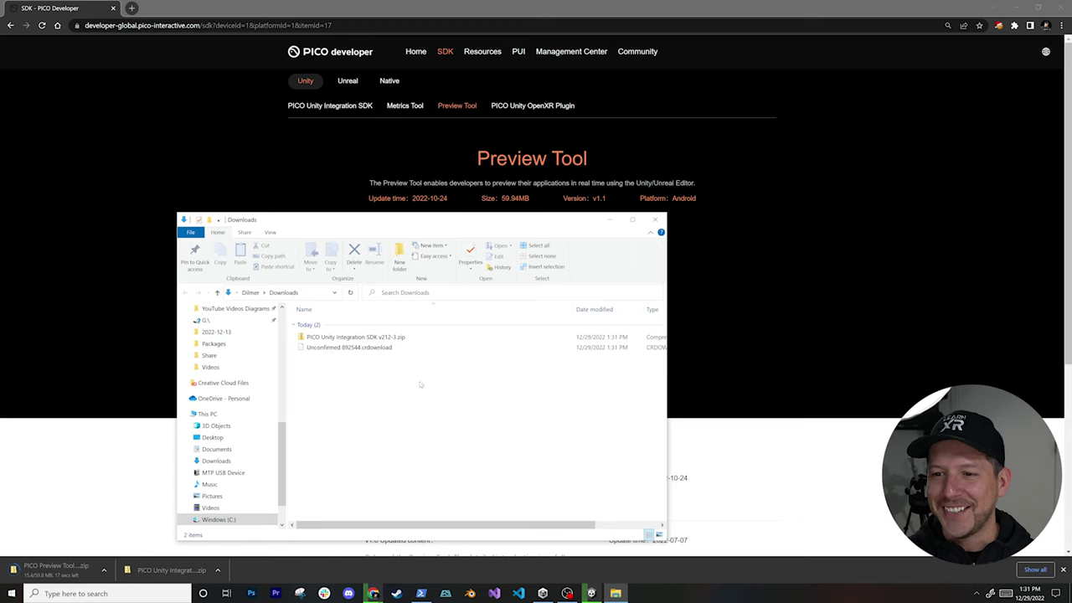
pyautogui.click(372, 339)
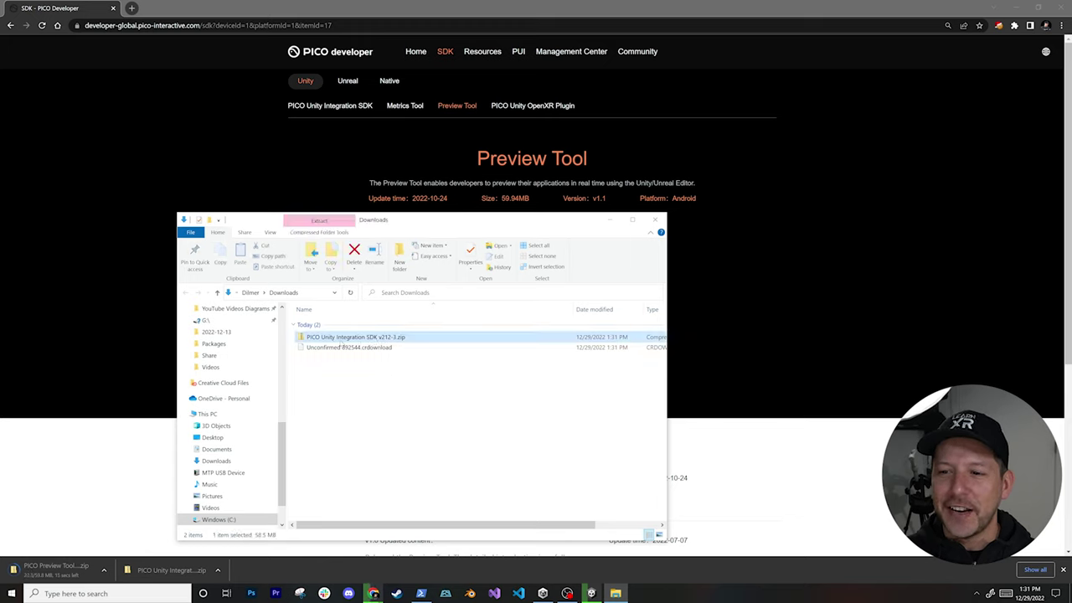
pyautogui.rightClick(340, 341)
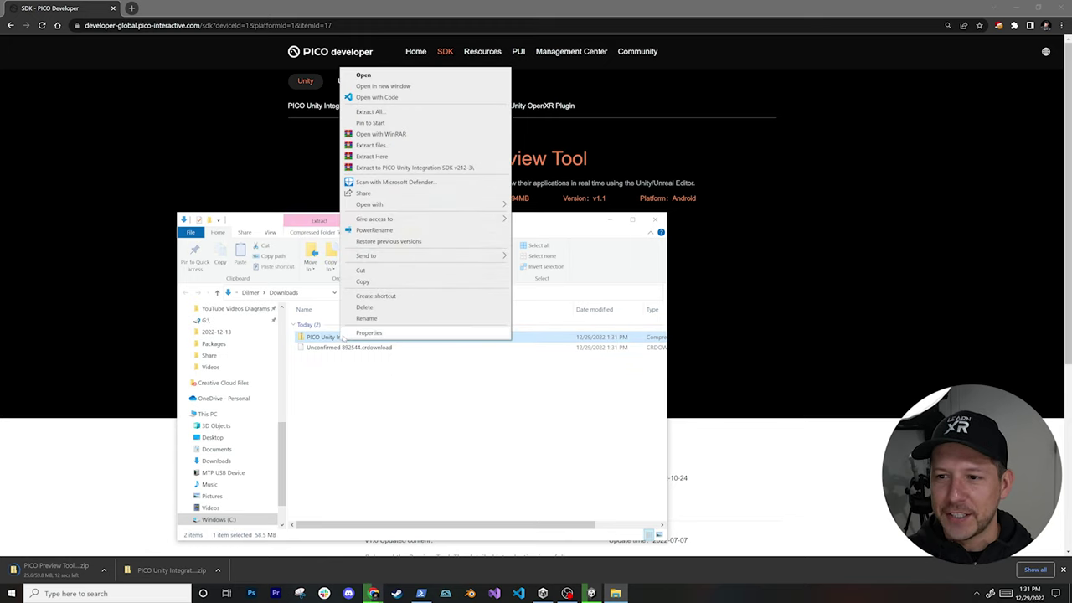
pyautogui.click(373, 146)
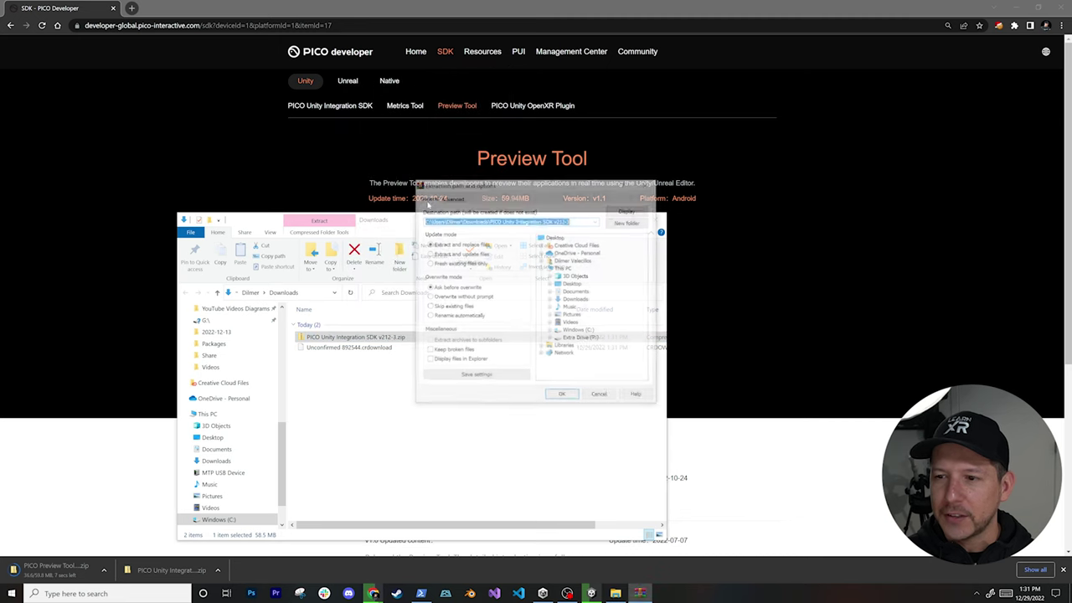
pyautogui.click(562, 396)
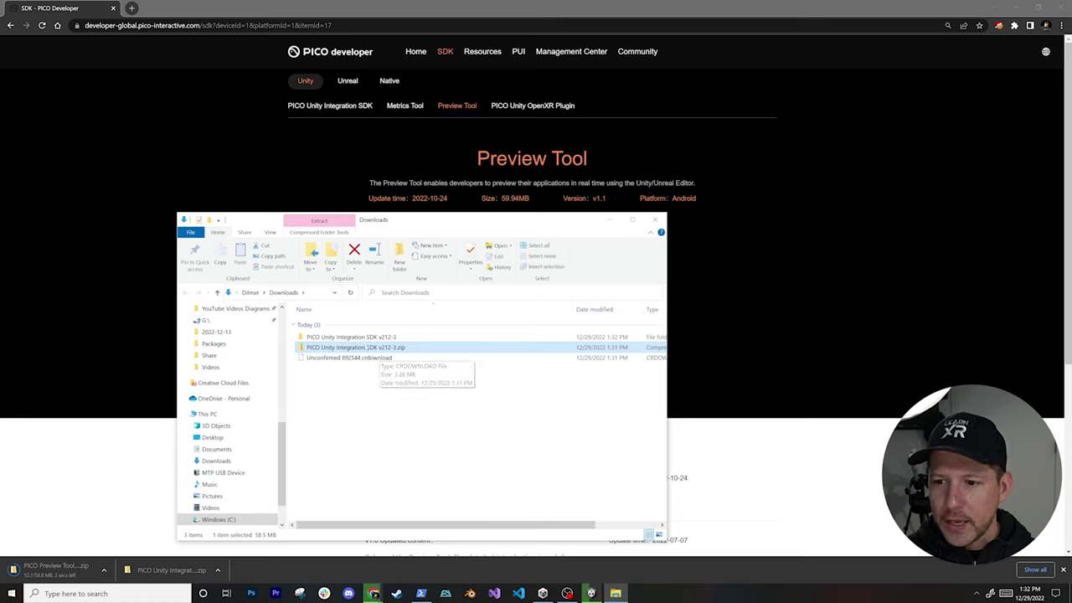
# Step: Move the PICO Unity Integration SDK v212 folder out of the extracted folder into the SDKs folder under Code
pyautogui.doubleClick(363, 337)
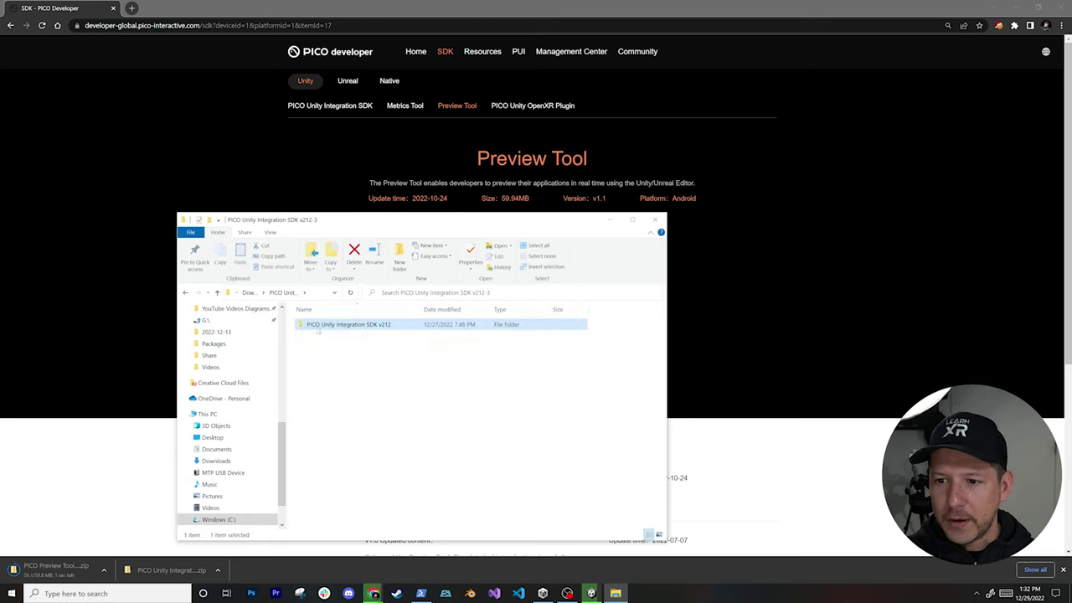
pyautogui.doubleClick(362, 327)
pyautogui.hotkey('alt', 'Left')
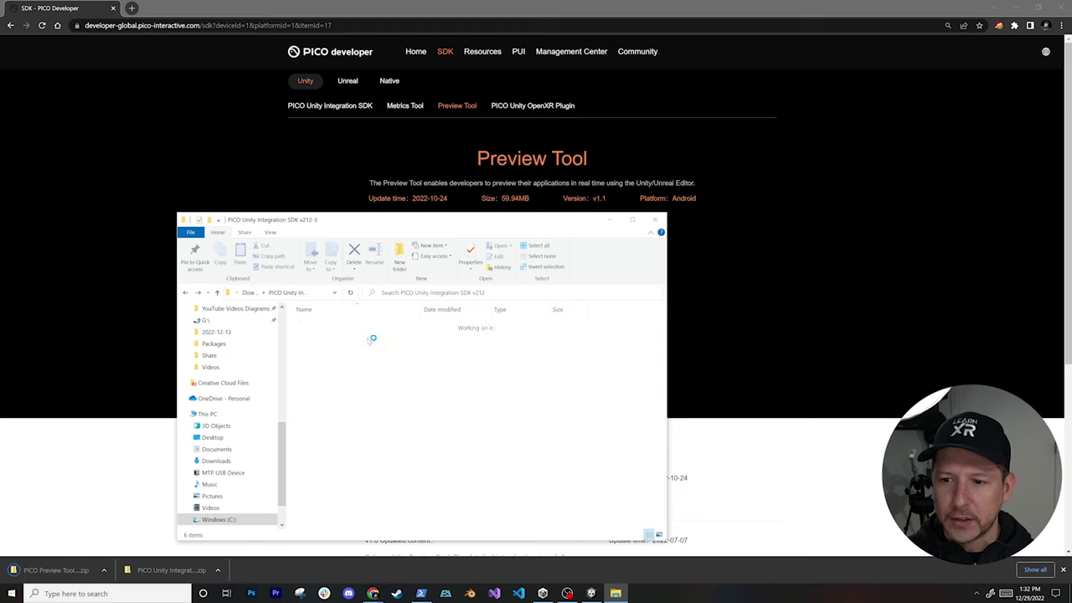
pyautogui.scroll(10, 238, 346)
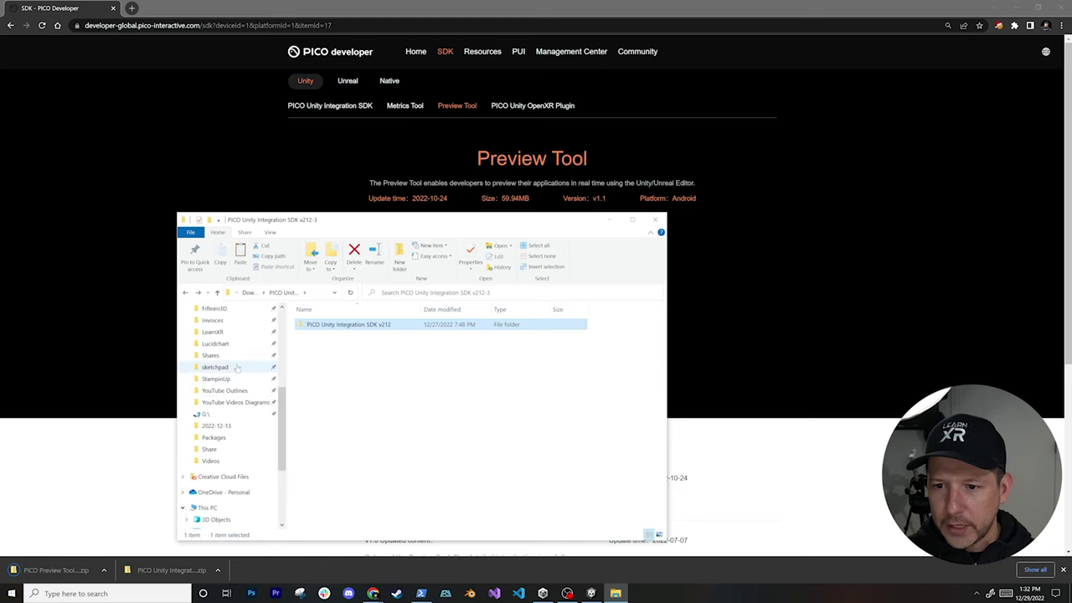
pyautogui.click(224, 340)
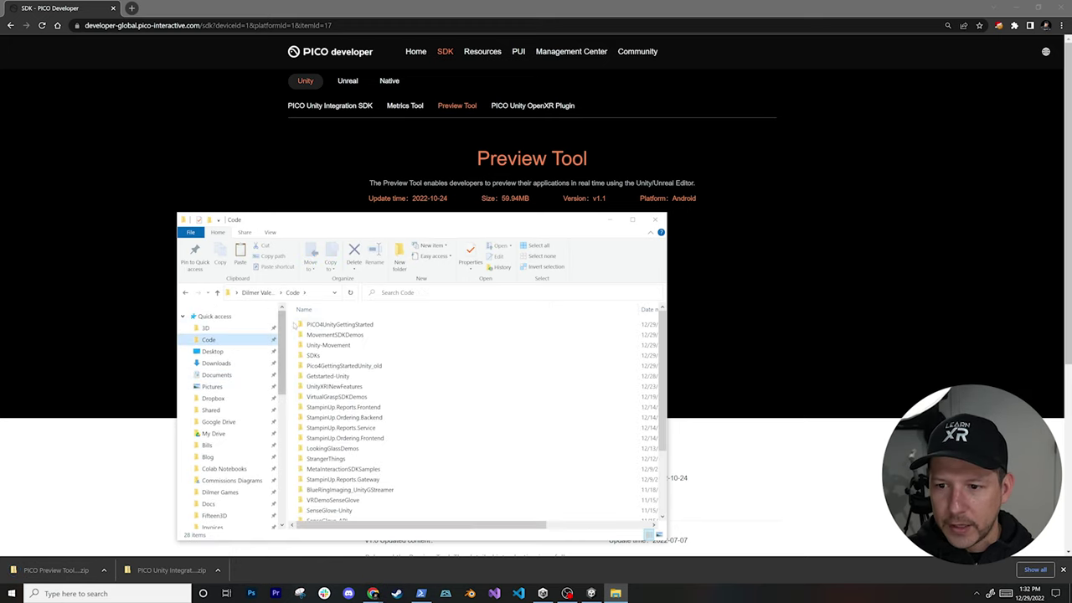
pyautogui.doubleClick(337, 356)
pyautogui.hotkey('ctrl', 'v')
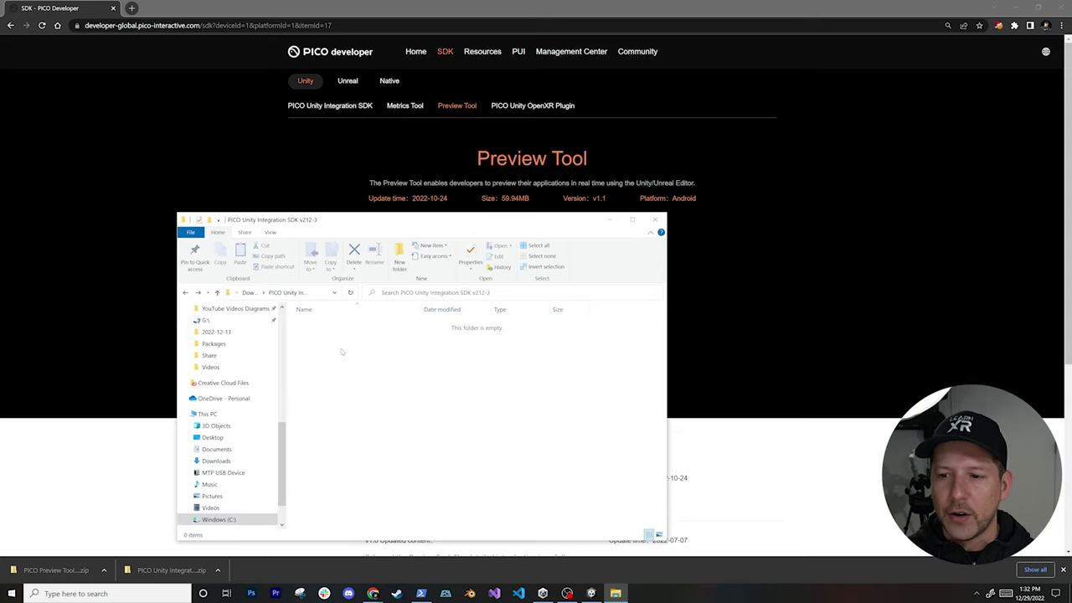
# Step: Extract PICO Preview Tool release.zip in the Downloads folder to the default destination
pyautogui.click(216, 461)
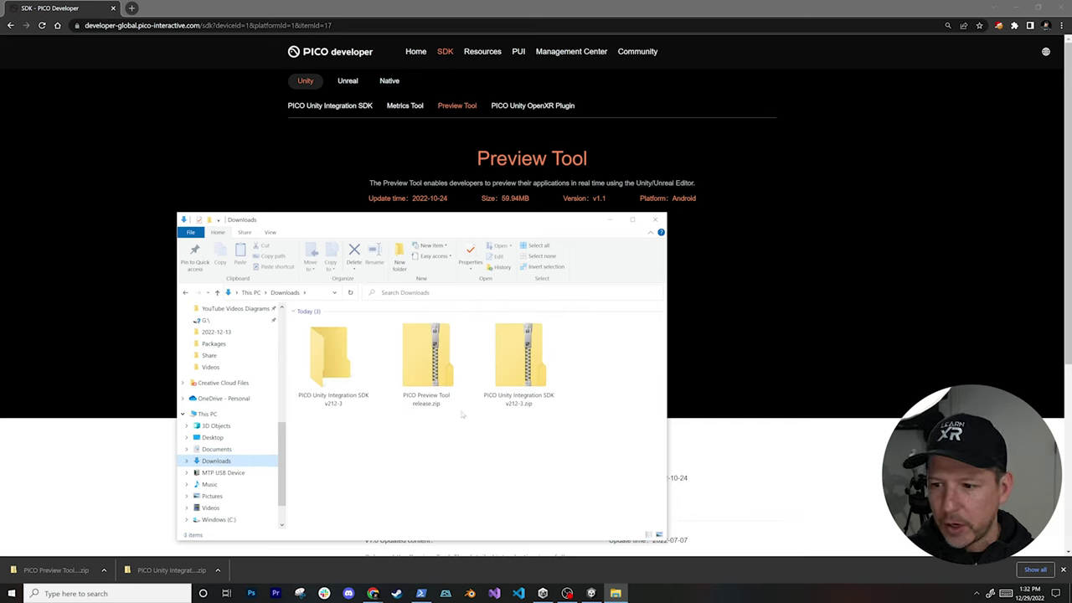
pyautogui.click(419, 403)
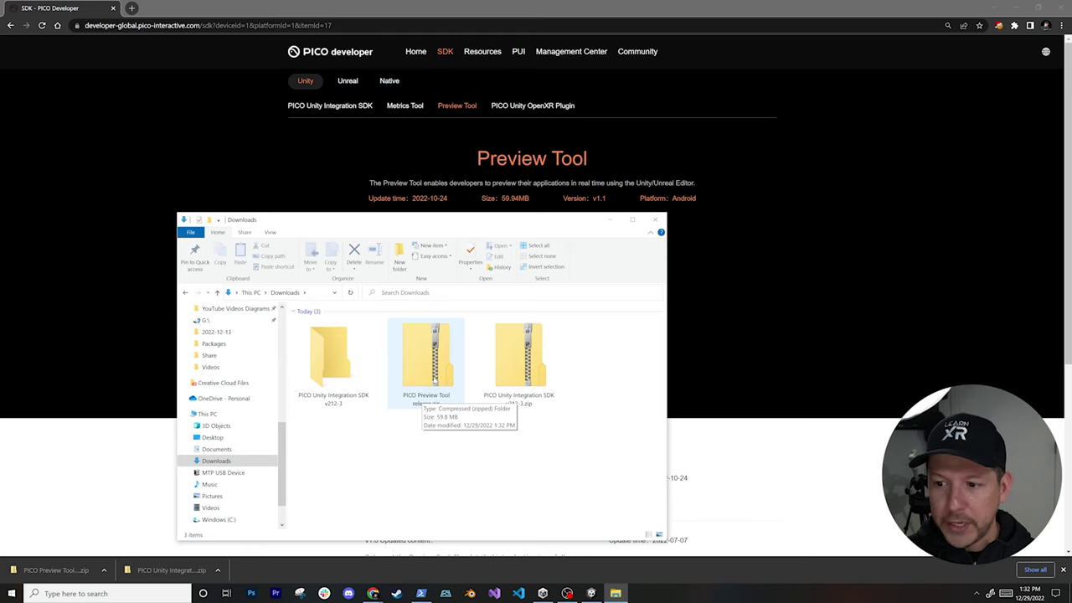
pyautogui.rightClick(434, 380)
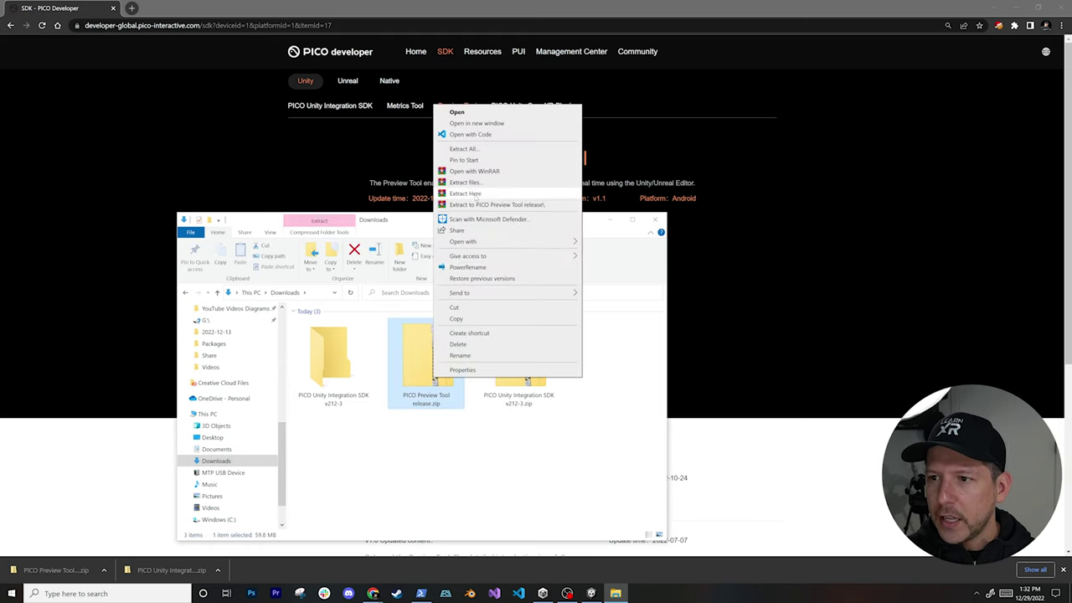
pyautogui.click(478, 183)
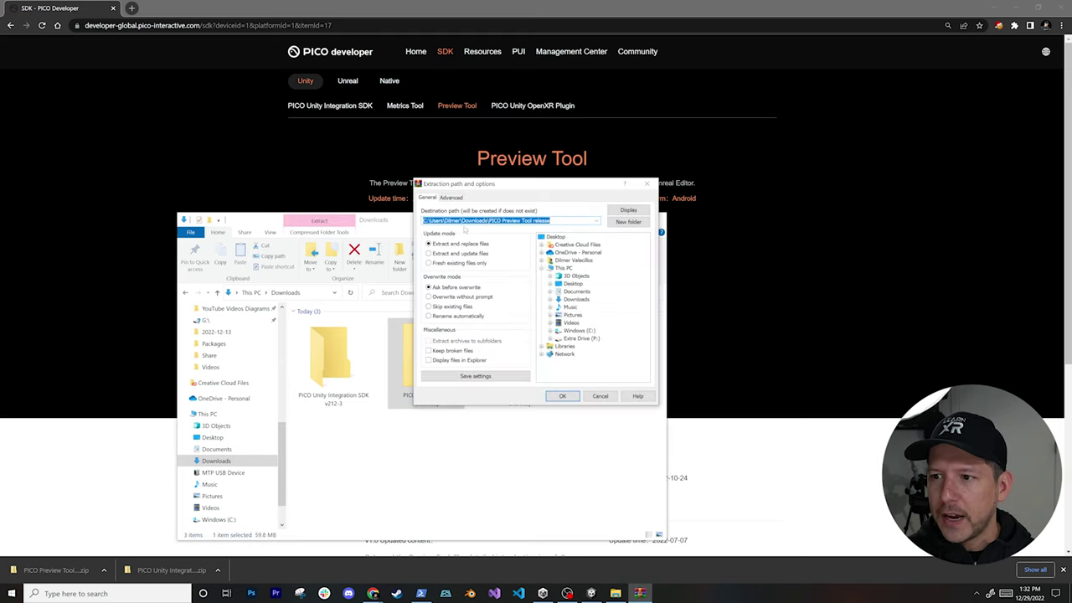
pyautogui.click(562, 395)
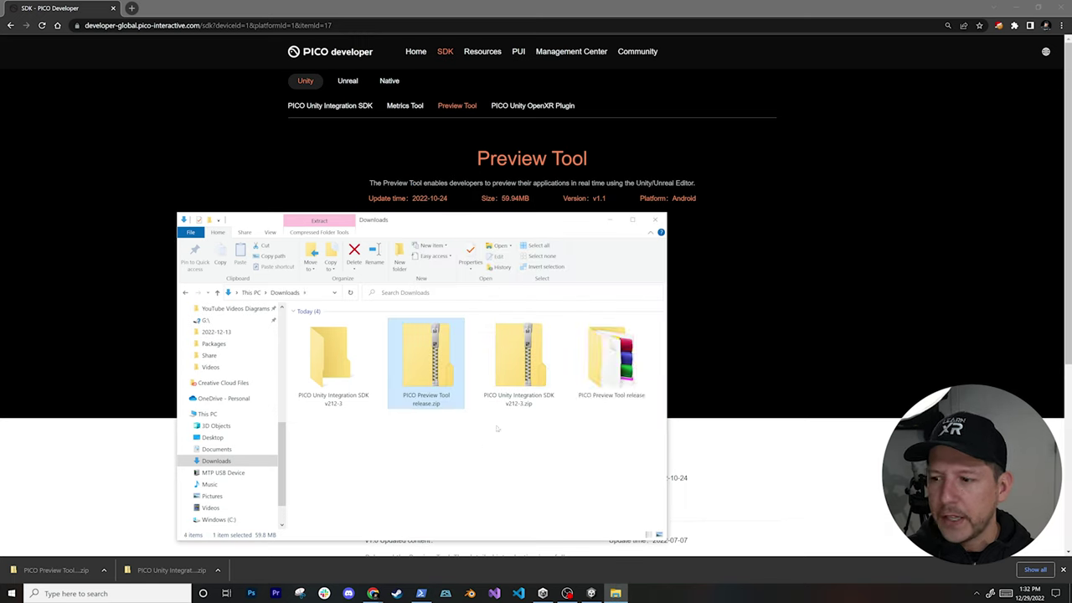
# Step: Move the PICO Preview Tool release folder from Downloads into the SDKs folder under Code
pyautogui.click(579, 369)
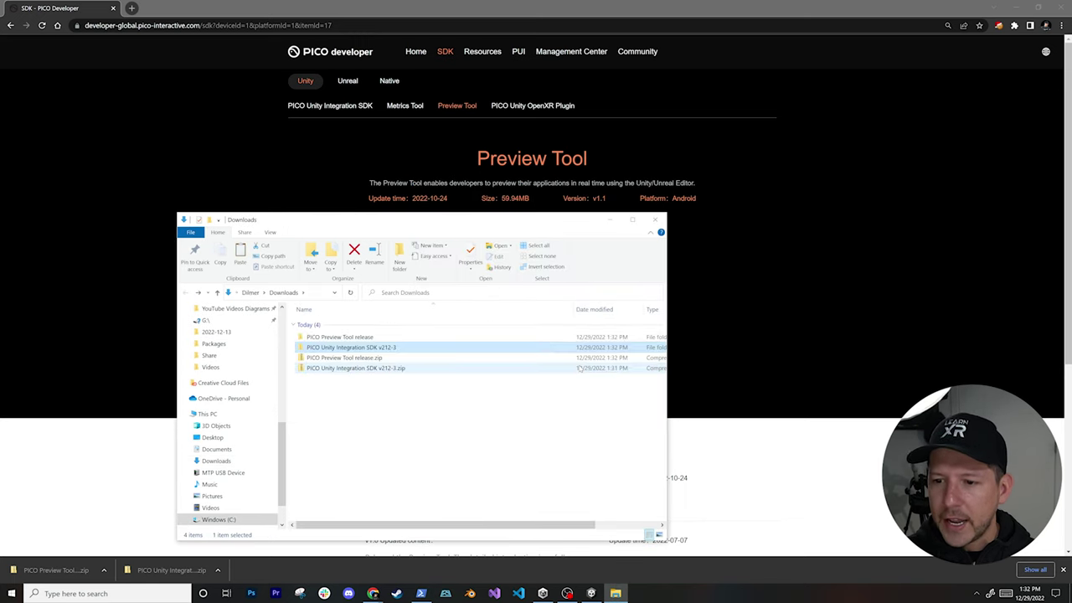
pyautogui.scroll(10, 251, 352)
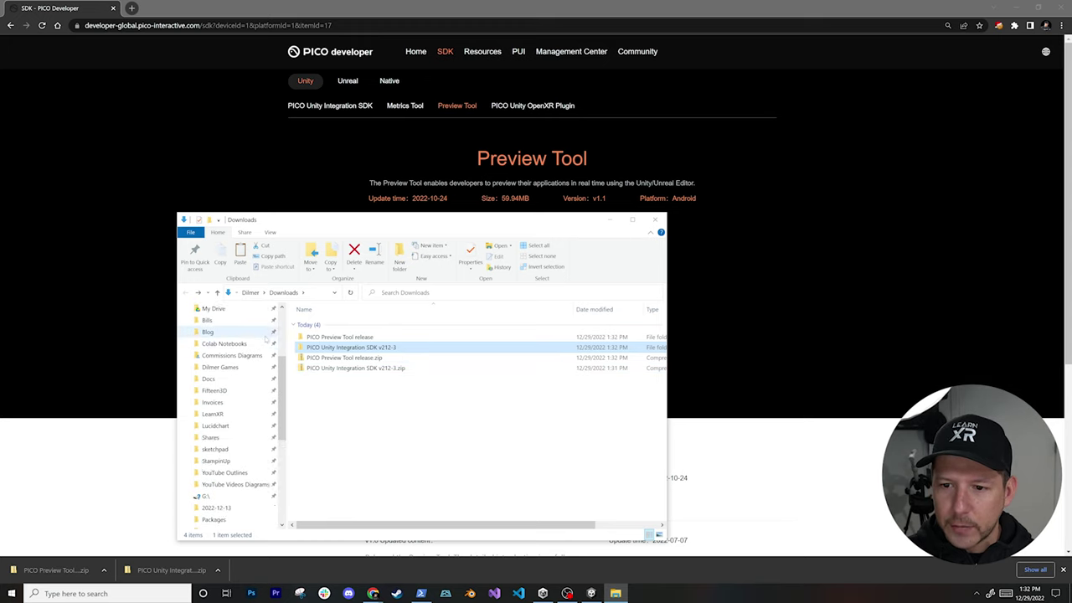
pyautogui.scroll(1, 252, 351)
pyautogui.click(240, 342)
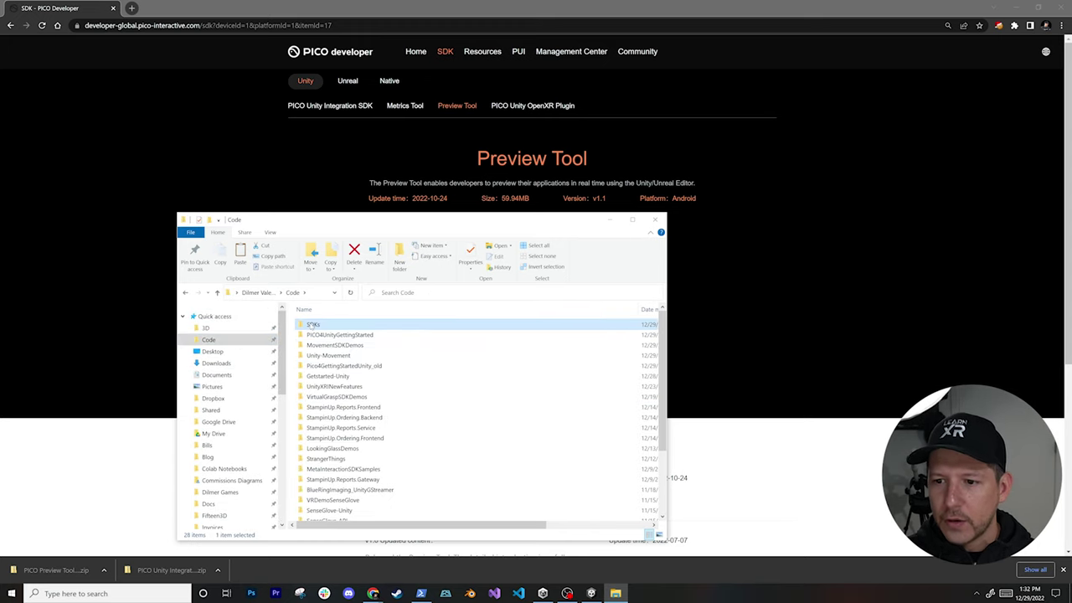
pyautogui.doubleClick(344, 326)
pyautogui.hotkey('ctrl', 'v')
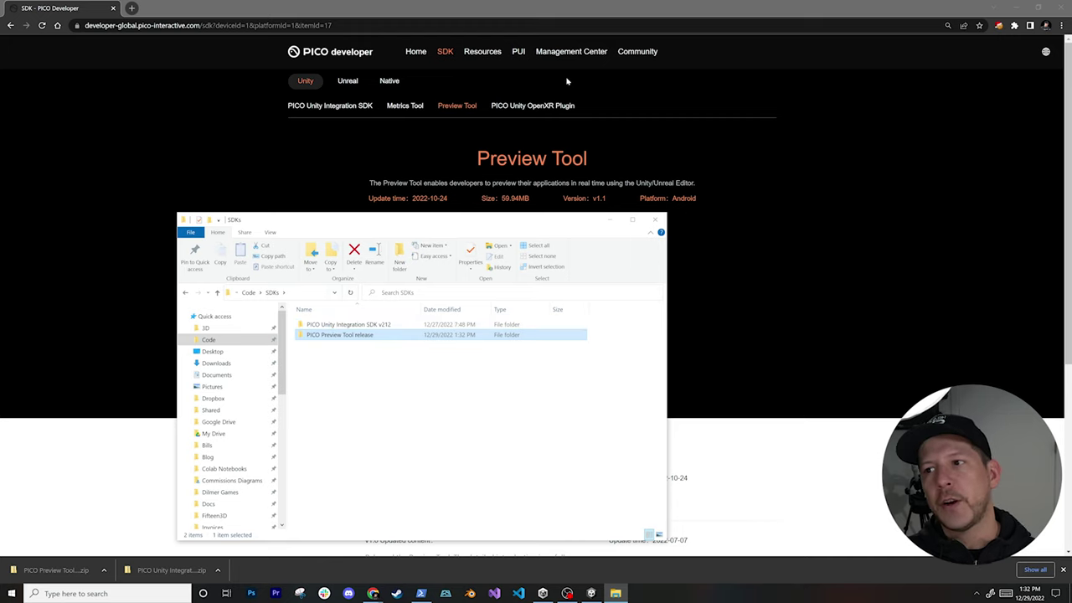
# Step: Extract PICO PreviewTool_PC_Release.7z from the PICO Preview Tool release folder to the default destination
pyautogui.click(960, 299)
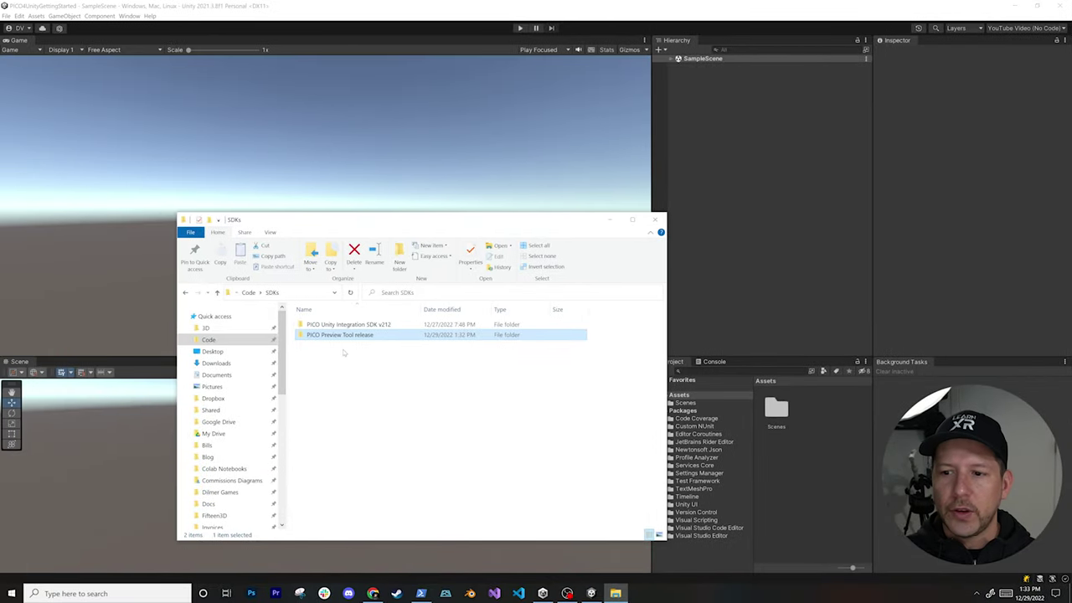
pyautogui.doubleClick(350, 335)
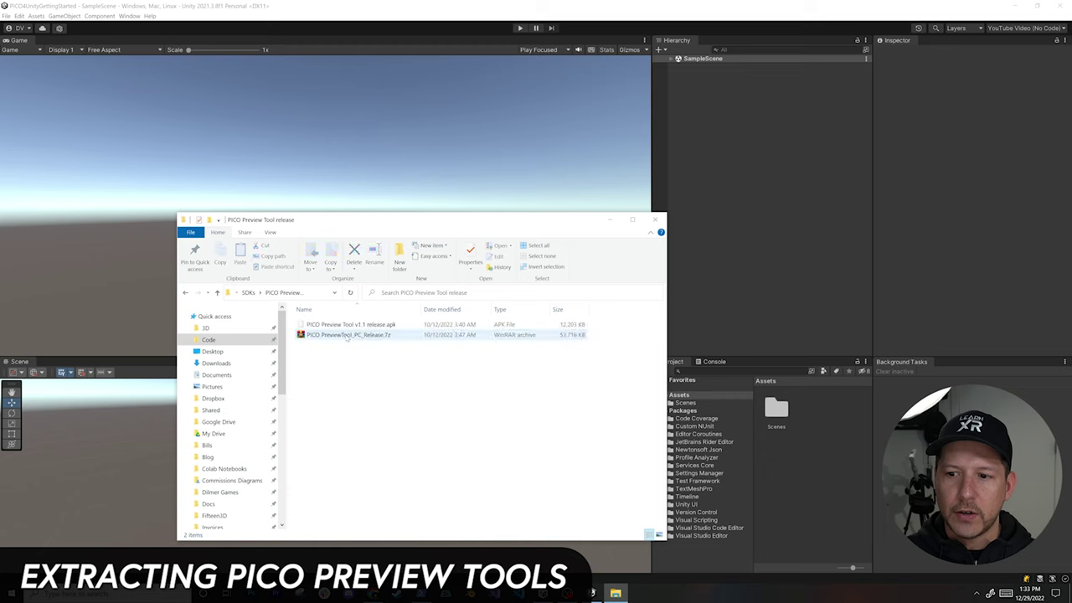
pyautogui.rightClick(348, 338)
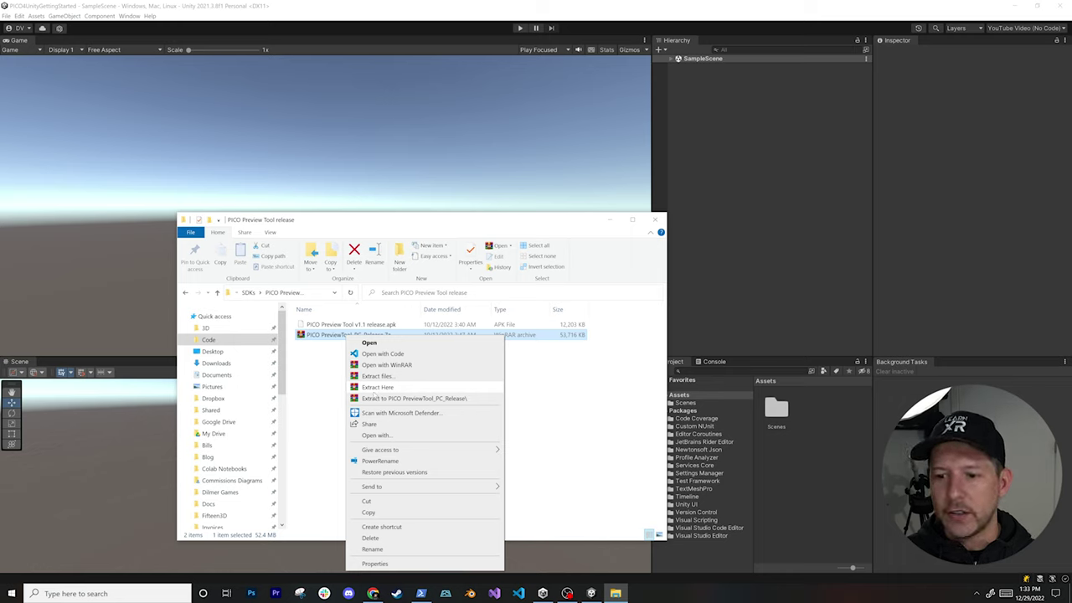
pyautogui.click(376, 376)
pyautogui.press('Return')
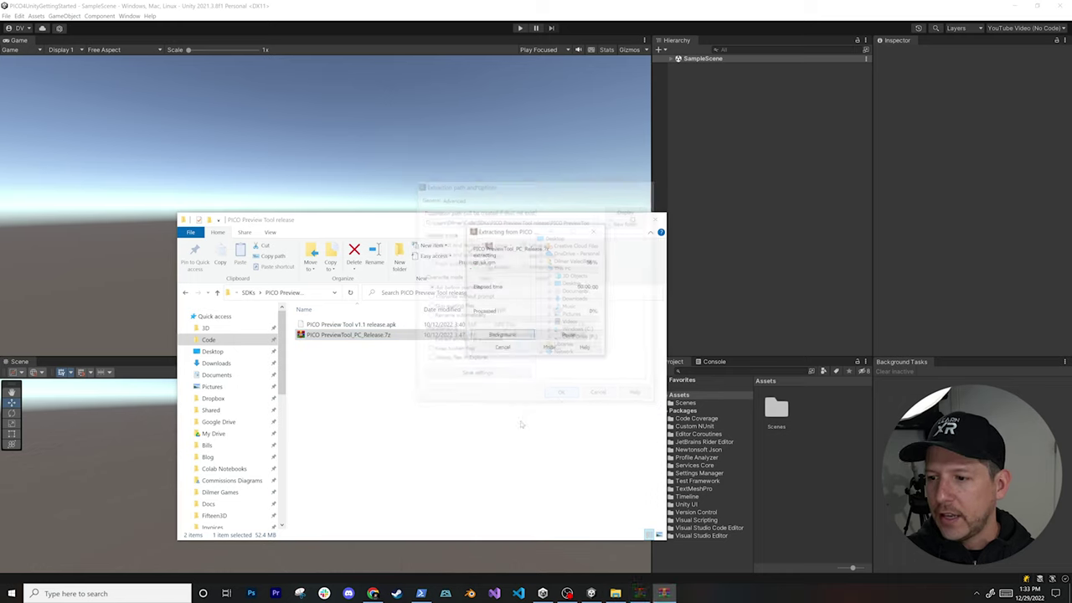
# Step: Open the extracted PICO PreviewTool_PC_Release folder and run PreviewTool.exe from its Release folder
pyautogui.click(390, 335)
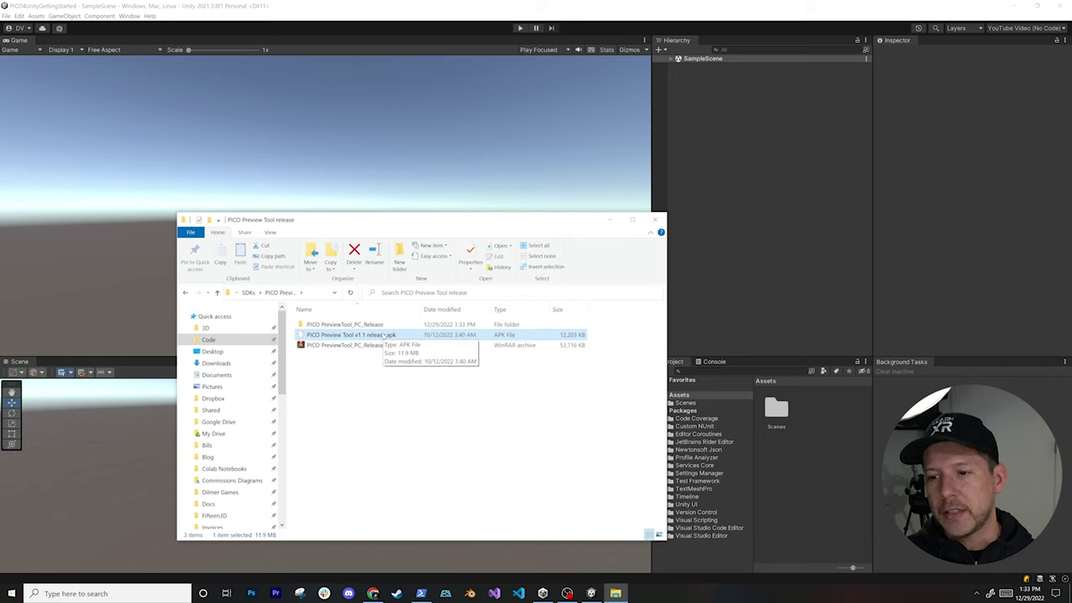
pyautogui.doubleClick(369, 326)
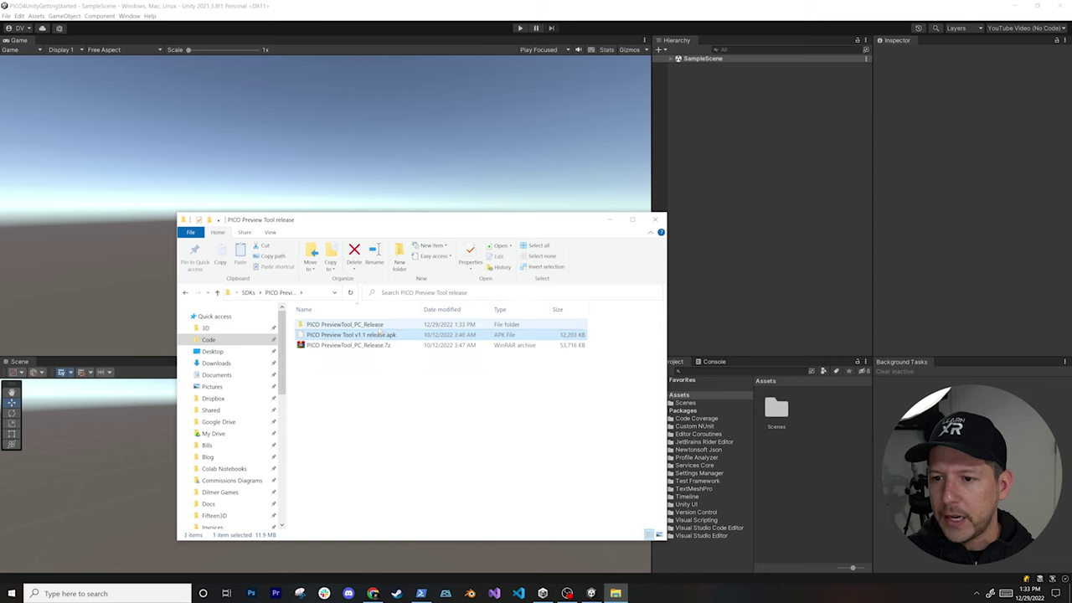
pyautogui.doubleClick(369, 326)
pyautogui.scroll(-5, 360, 419)
pyautogui.click(325, 421)
pyautogui.moveTo(321, 427); pyautogui.dragTo(645, 593)
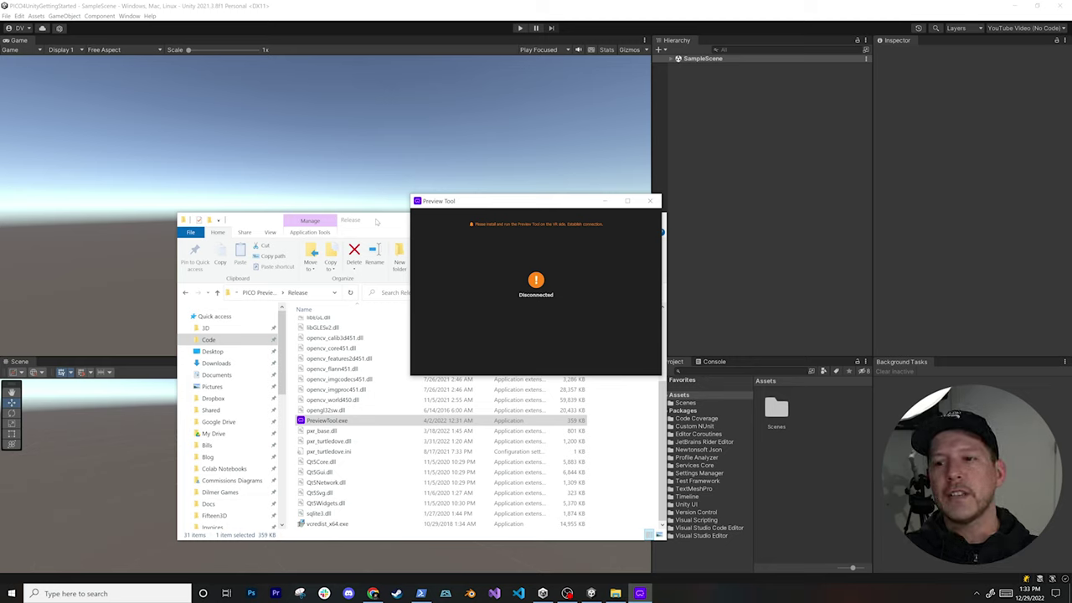
pyautogui.click(266, 293)
pyautogui.moveTo(481, 204); pyautogui.dragTo(637, 371)
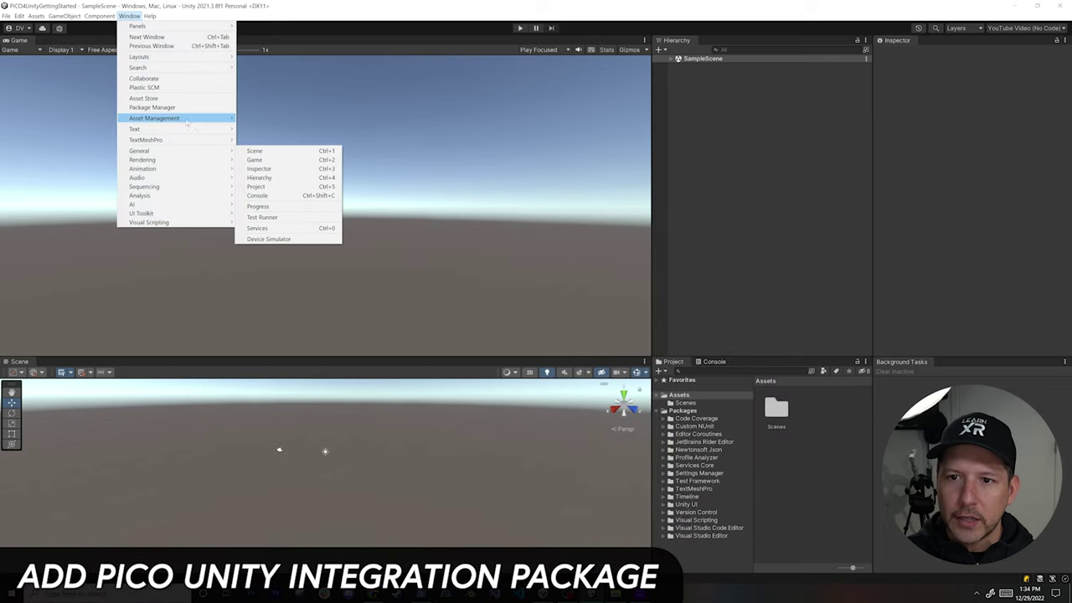
# Step: Return to the Unity editor and add package.json from Code\SDKs\PICO Unity Integration SDK v212 as a package from disk in the Package Manager
pyautogui.click(153, 108)
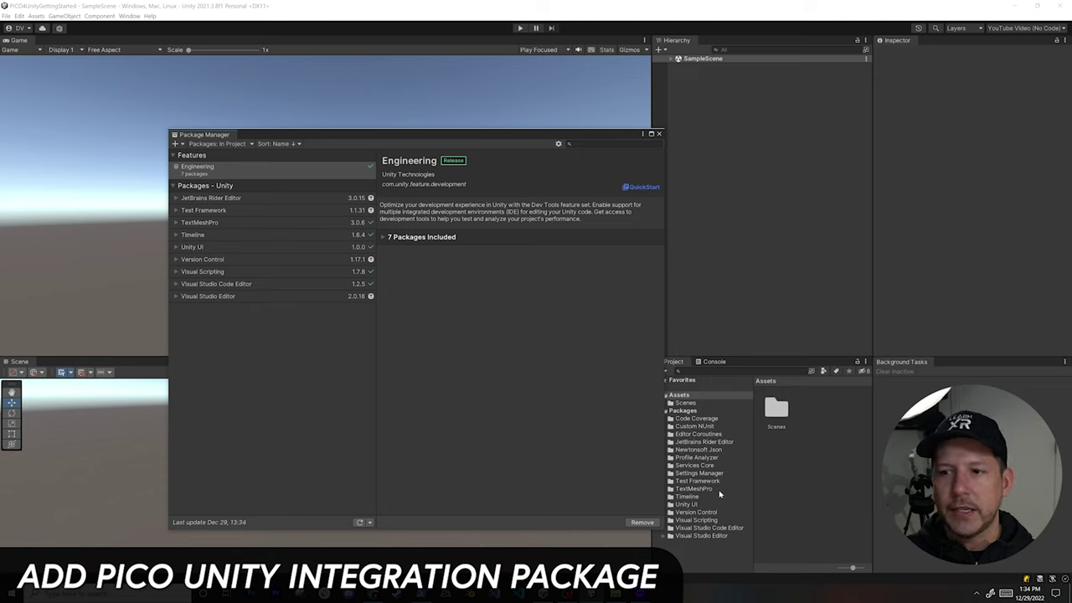
pyautogui.click(201, 144)
pyautogui.click(175, 144)
pyautogui.click(175, 144)
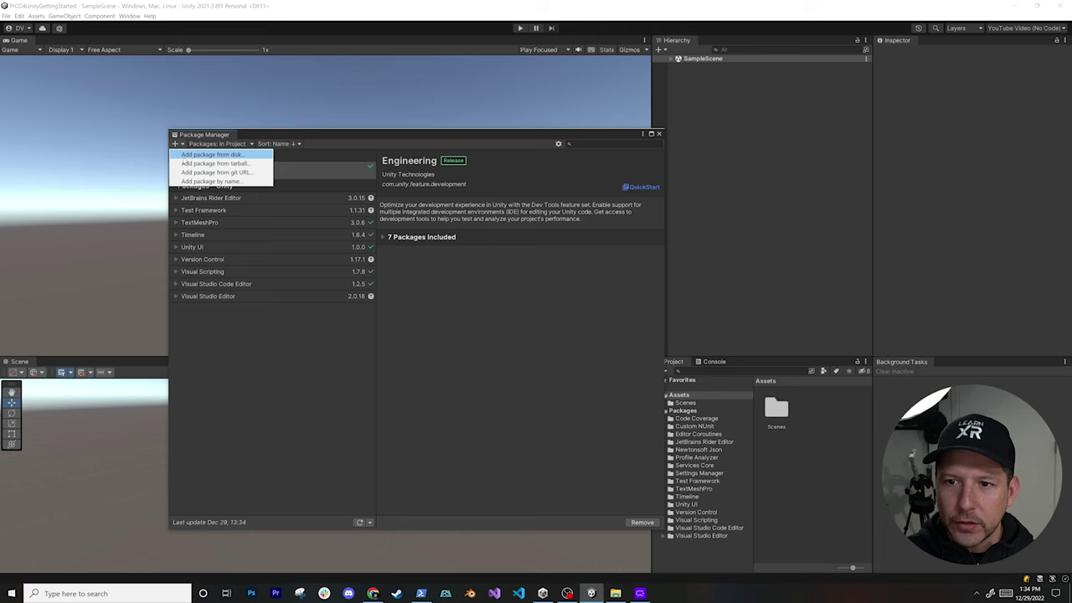
pyautogui.click(210, 154)
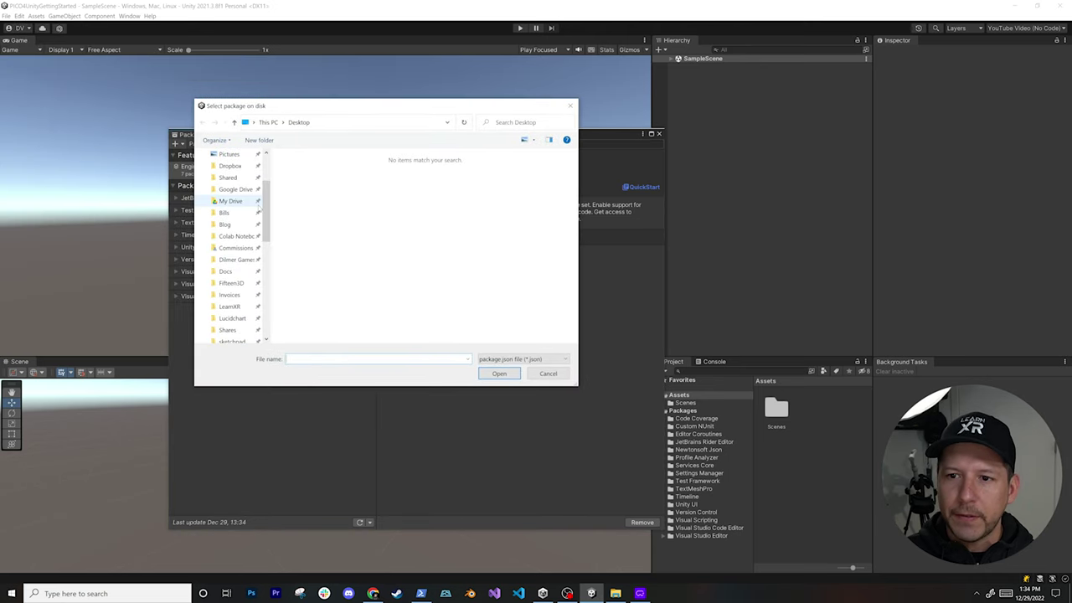
pyautogui.click(225, 185)
pyautogui.doubleClick(297, 170)
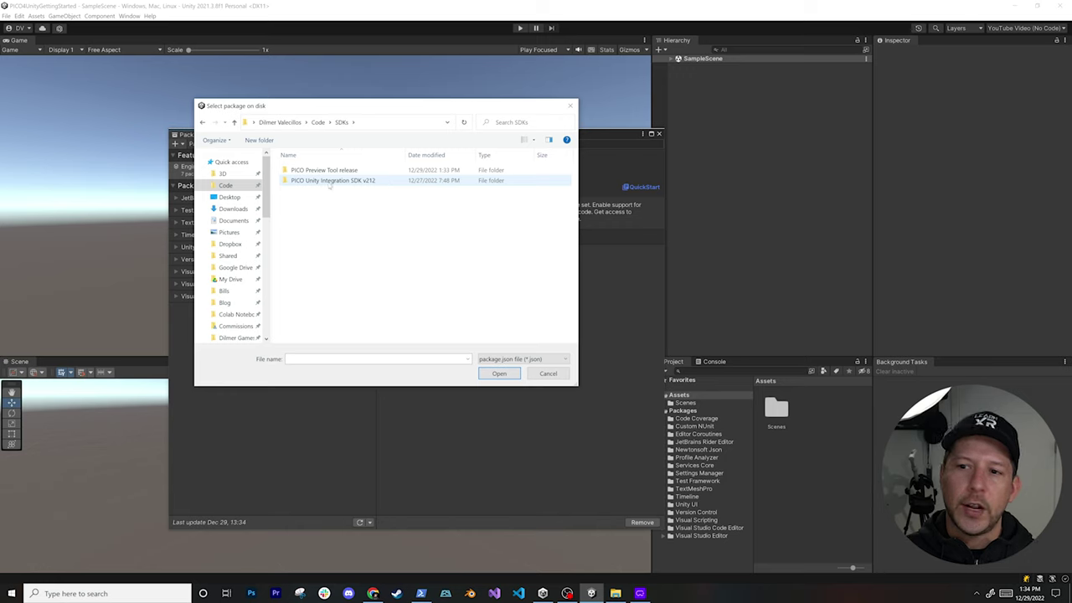
pyautogui.doubleClick(329, 183)
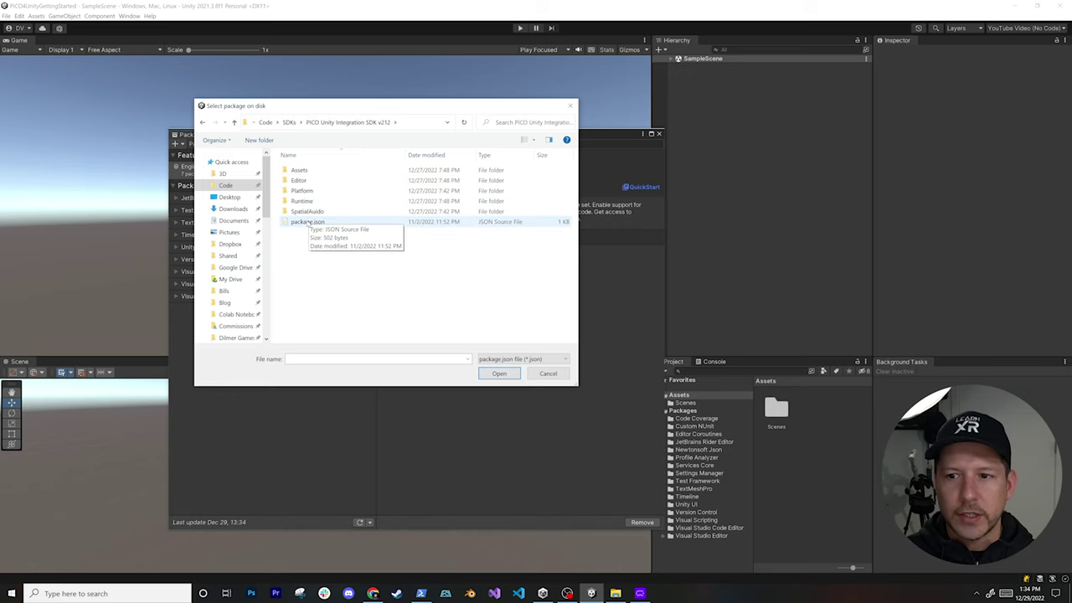
pyautogui.doubleClick(306, 223)
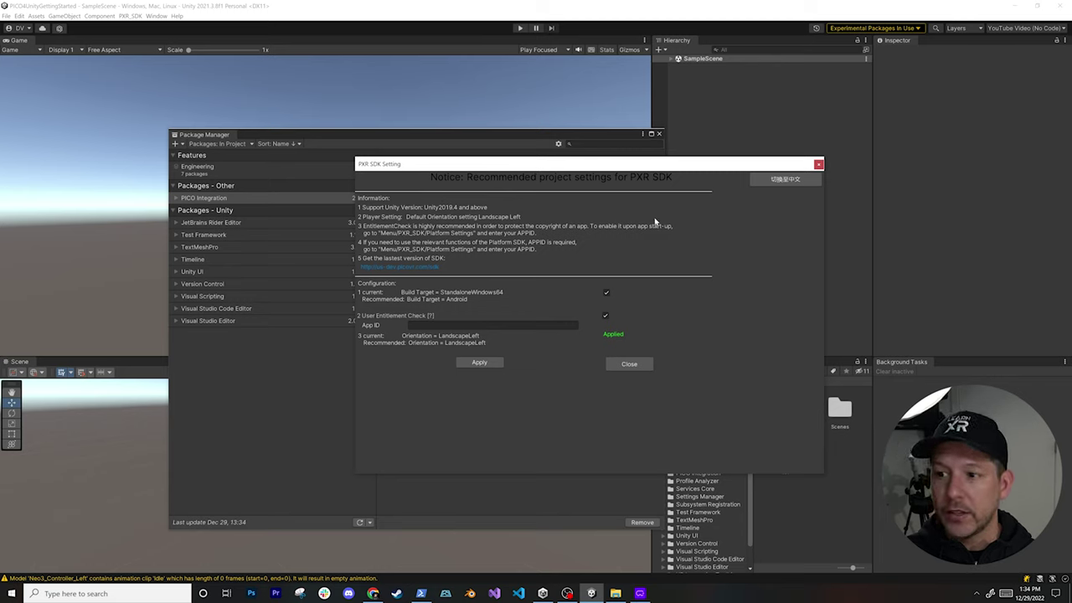
# Step: Examine the Android platform options in Build Settings, and close the window without switching platform
pyautogui.click(6, 16)
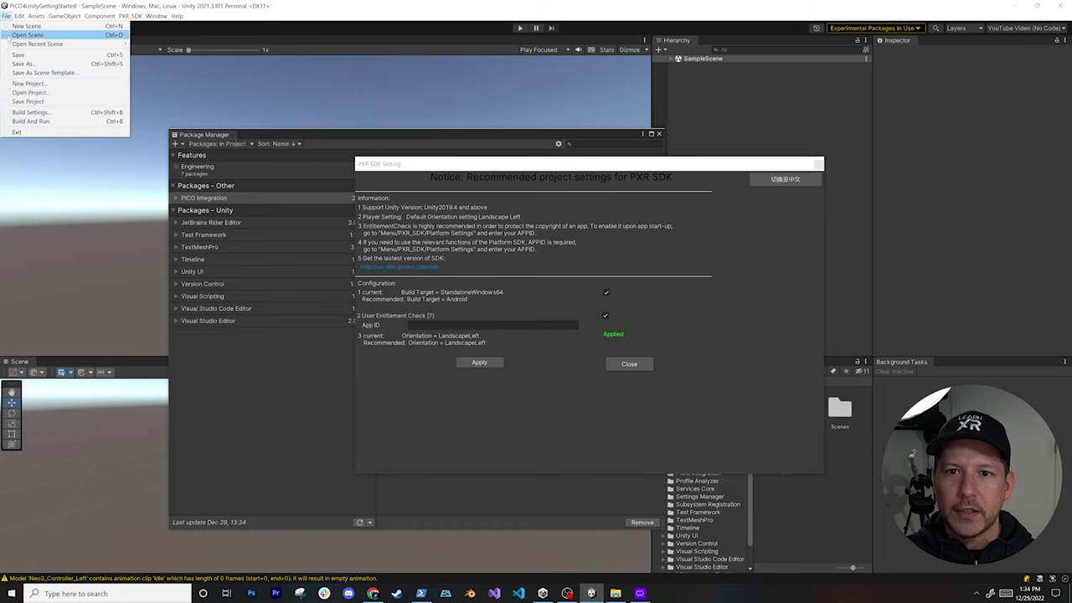
pyautogui.click(31, 113)
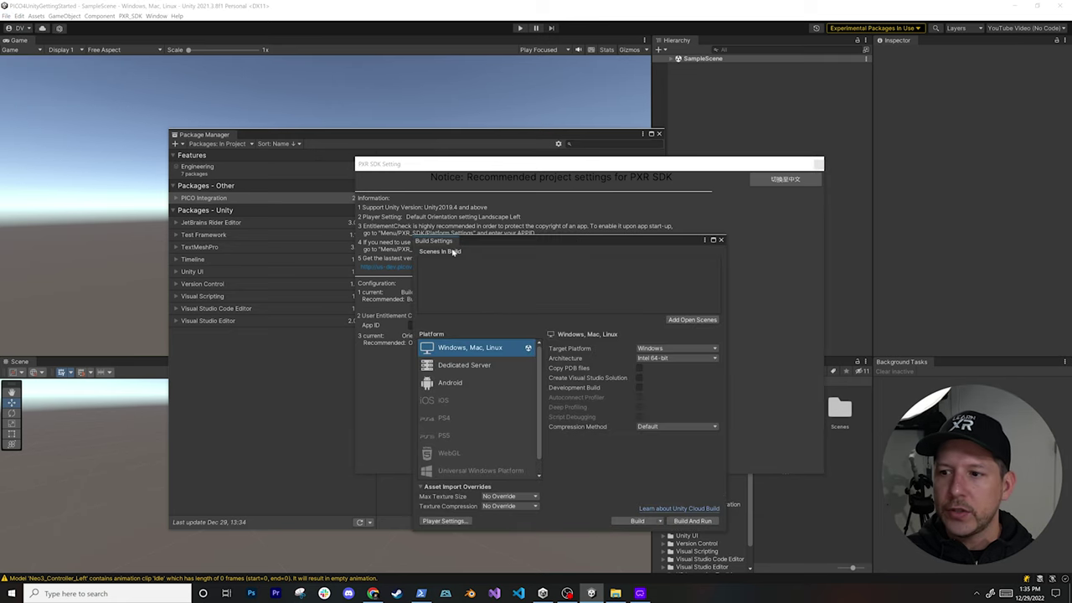
pyautogui.moveTo(485, 242); pyautogui.dragTo(214, 199)
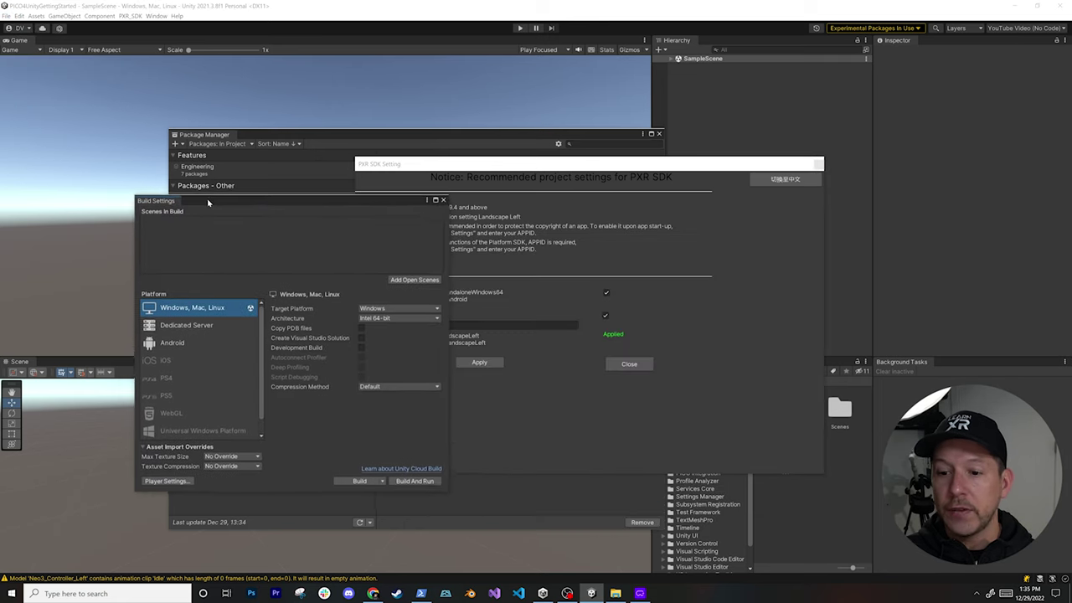
pyautogui.click(201, 340)
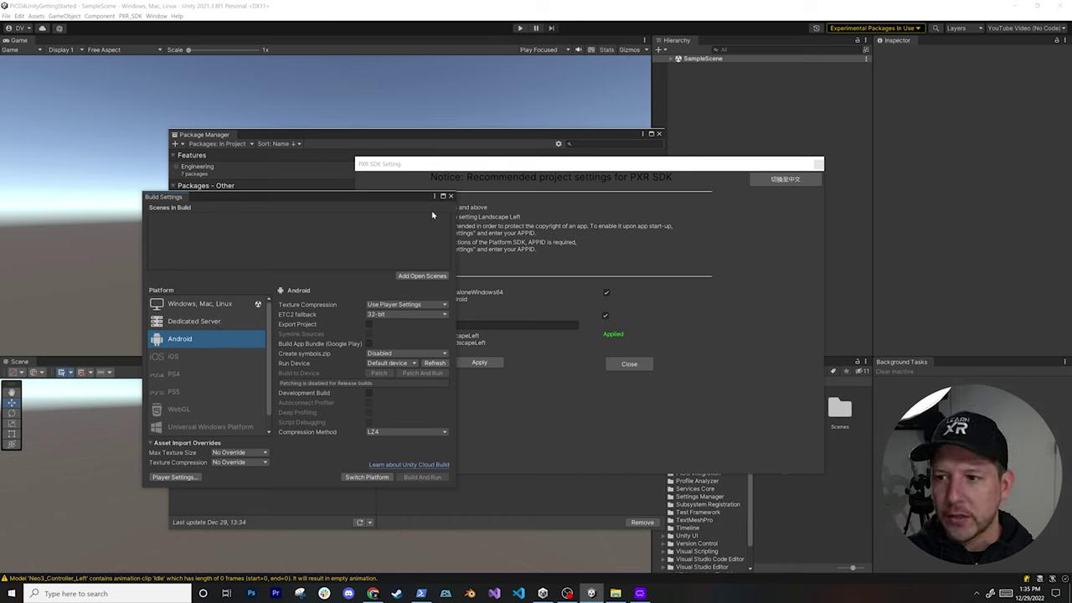
pyautogui.click(450, 196)
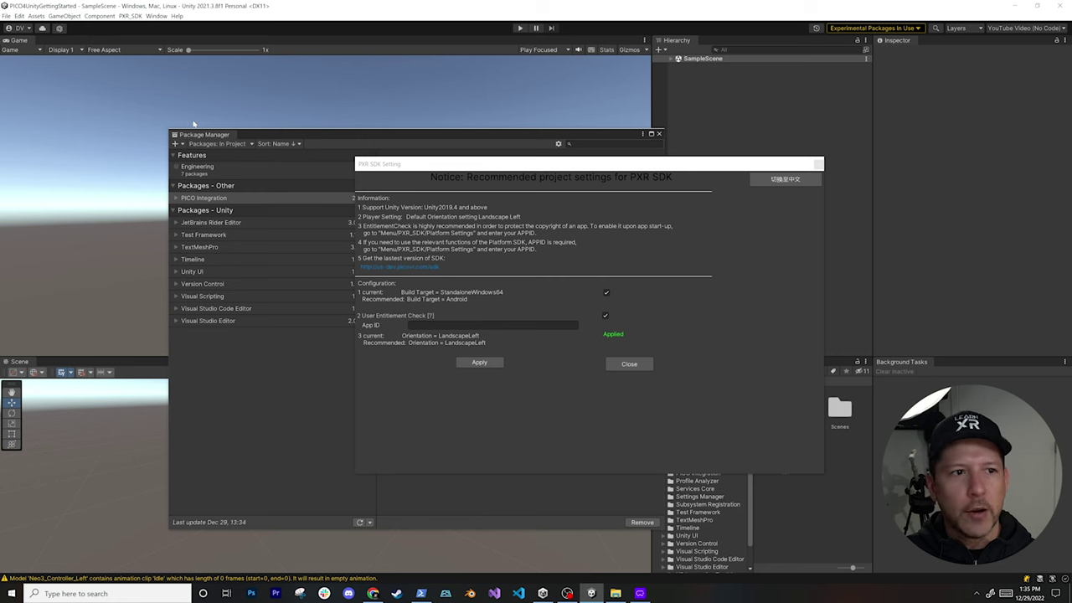
# Step: Switch to the PICO Developer Platform in the browser and go from the app overview to the My Apps list
pyautogui.hotkey('alt', 'Tab')
pyautogui.moveTo(107, 77); pyautogui.dragTo(312, 86)
pyautogui.doubleClick(312, 83)
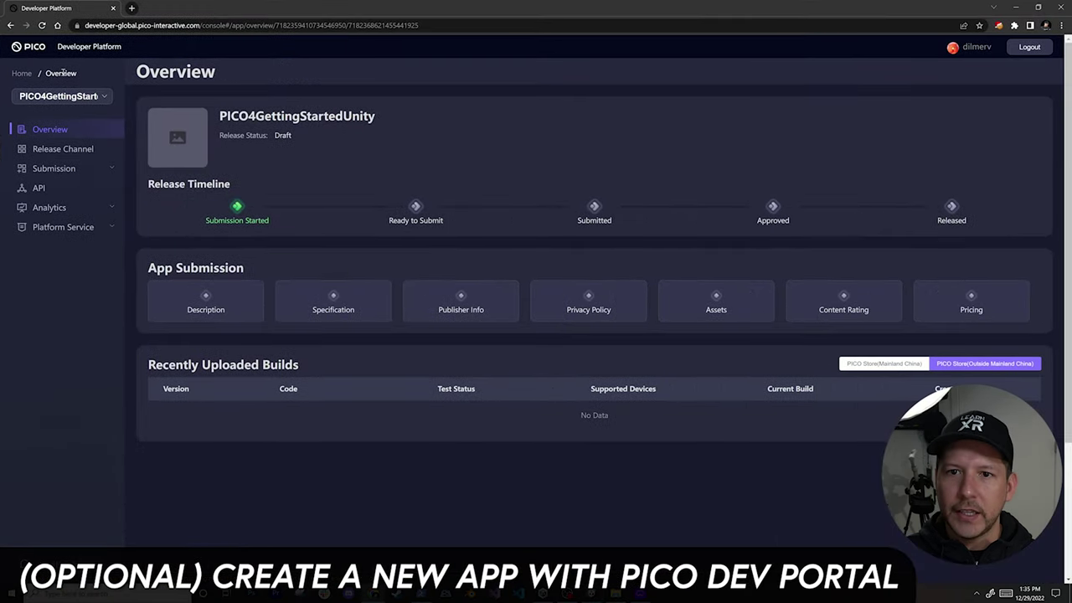
pyautogui.click(202, 24)
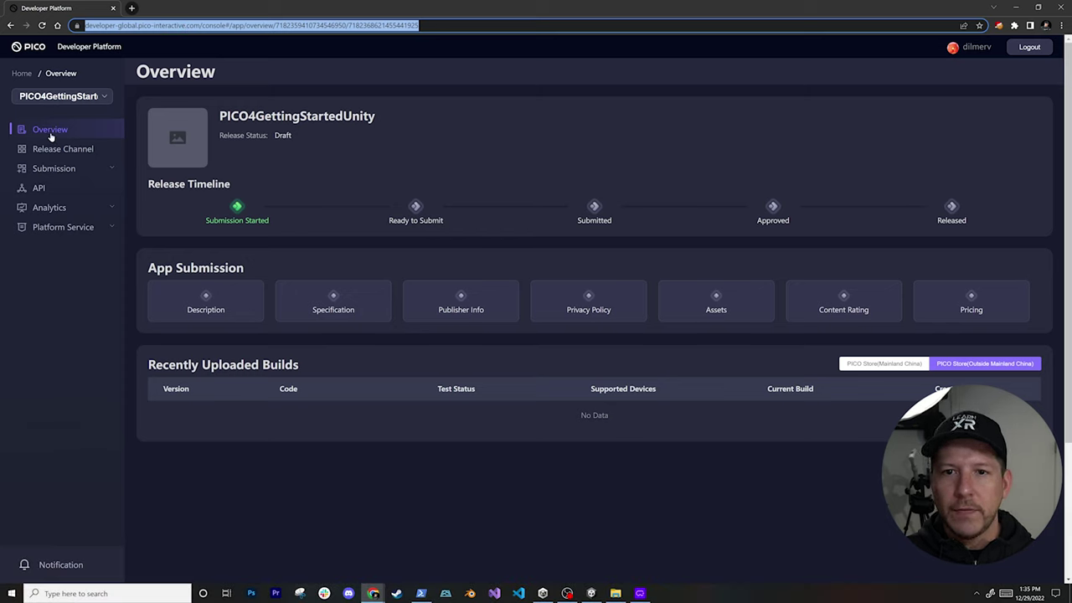
pyautogui.click(23, 73)
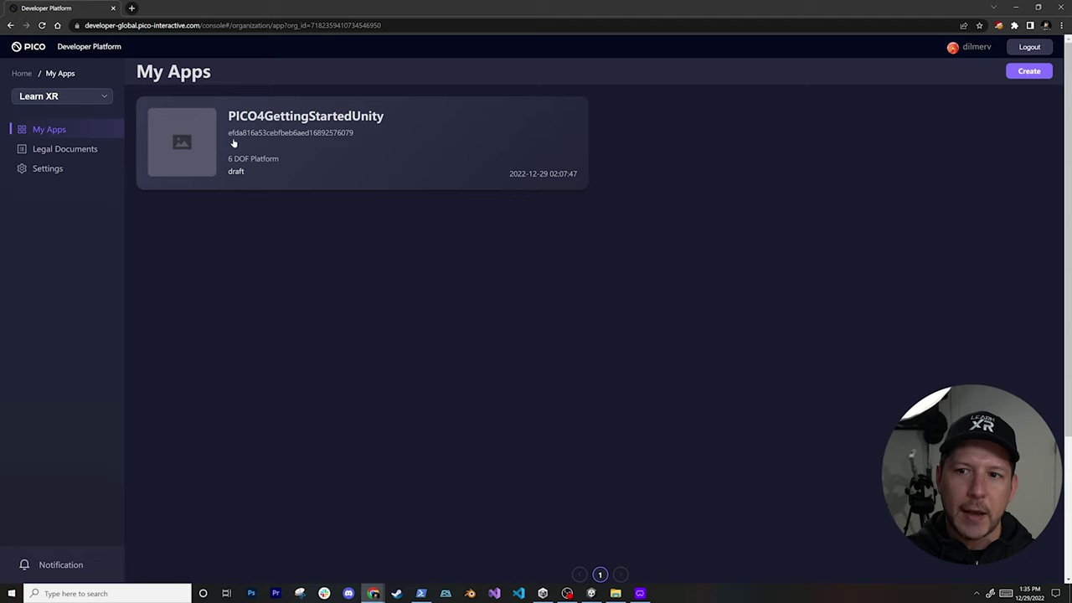
# Step: Open the API page of the PICO4GettingStartedUnity app and copy its App ID
pyautogui.click(299, 150)
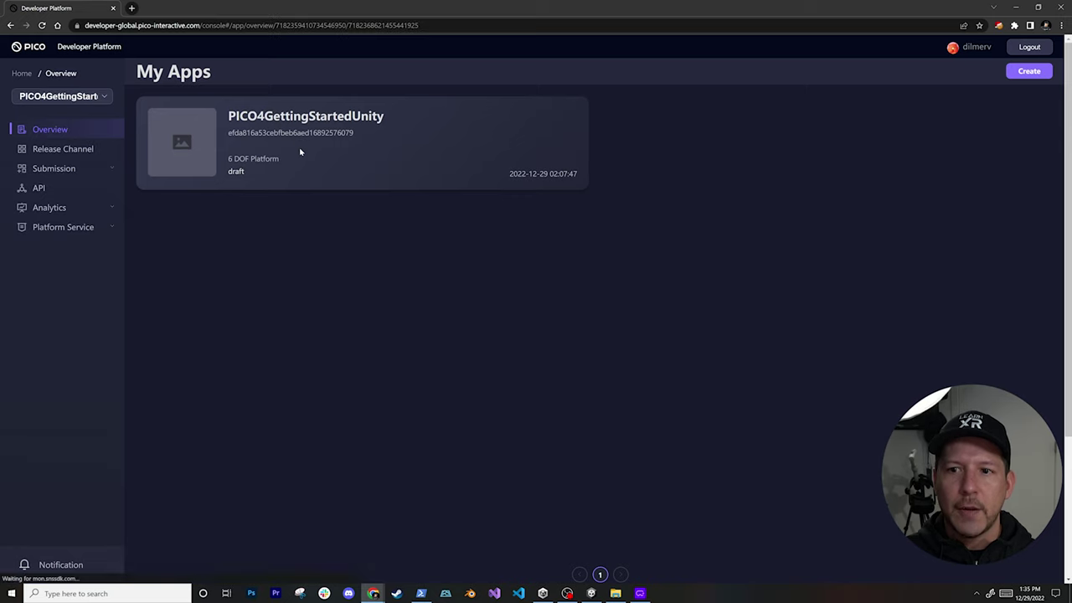
pyautogui.click(69, 192)
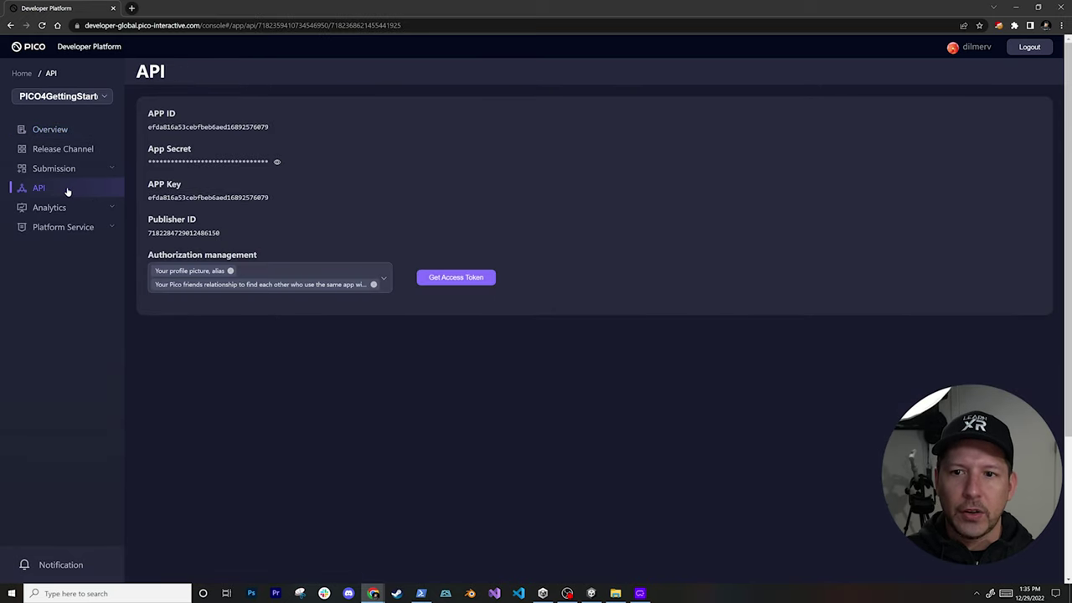
pyautogui.doubleClick(167, 128)
pyautogui.hotkey('ctrl', 'c')
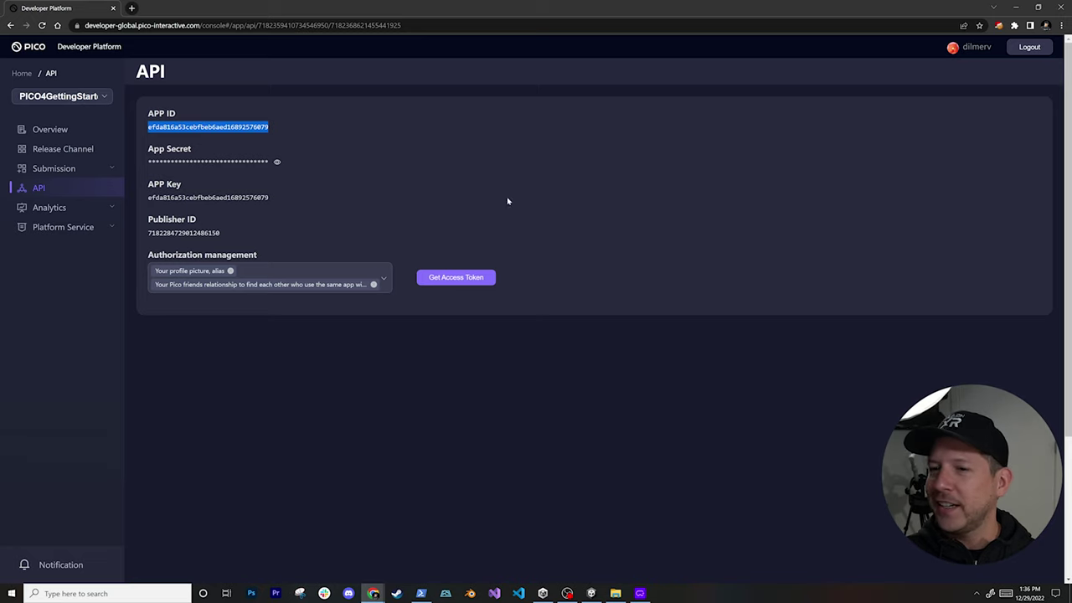
# Step: Paste the App ID into the PXR SDK settings in Unity, apply the Android build target configuration, and close the settings and Package Manager
pyautogui.click(1012, 8)
pyautogui.click(485, 326)
pyautogui.hotkey('ctrl', 'v')
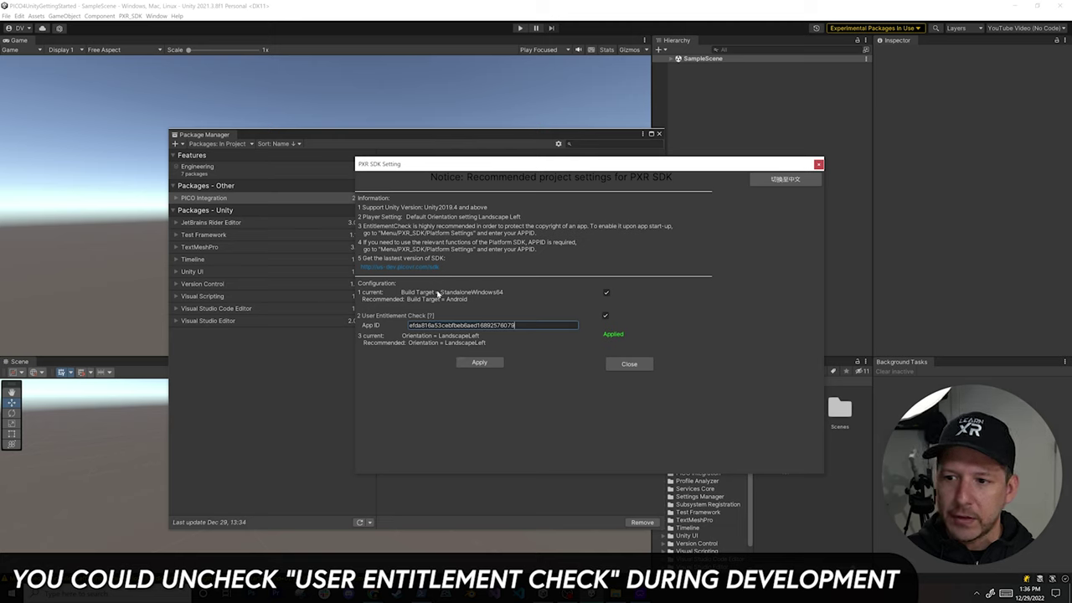
pyautogui.click(494, 362)
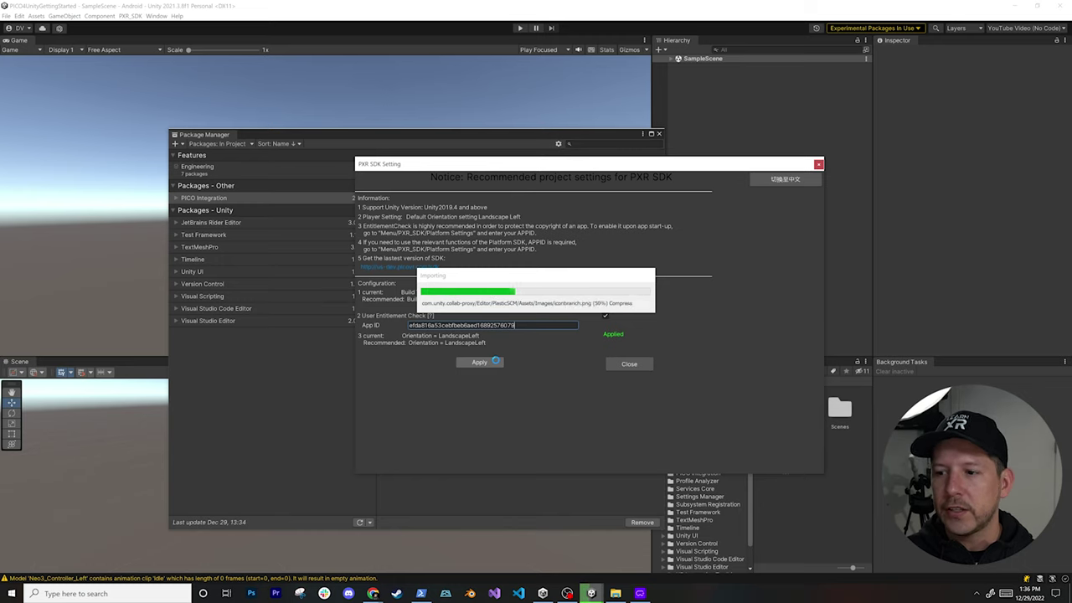
pyautogui.click(639, 364)
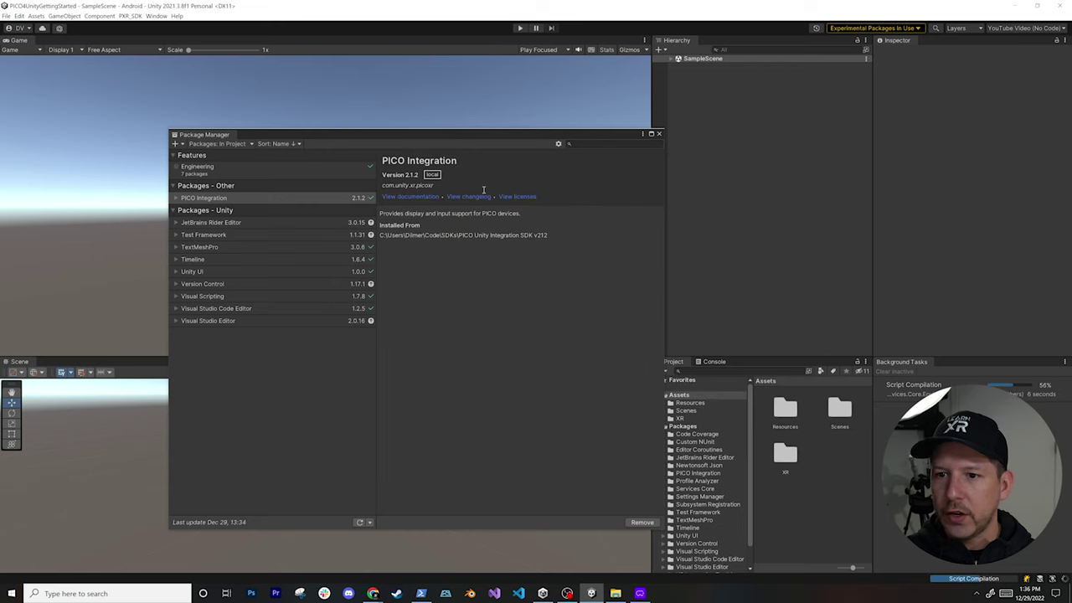
pyautogui.click(660, 134)
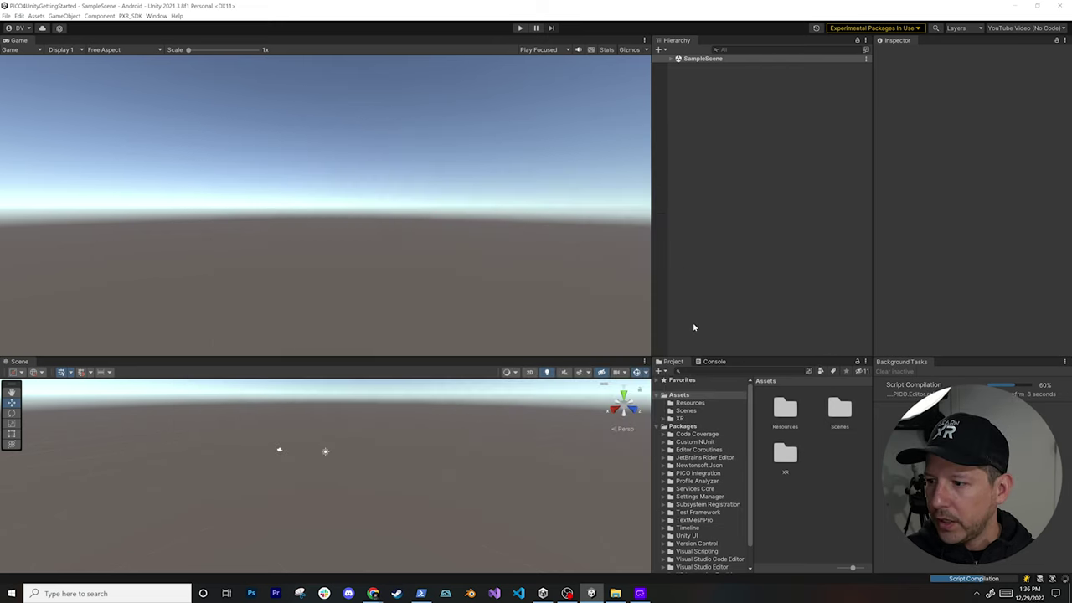
# Step: Show the project's Assets folder in File Explorer, go to the Packages folder and open manifest.json in Visual Studio Code
pyautogui.rightClick(693, 395)
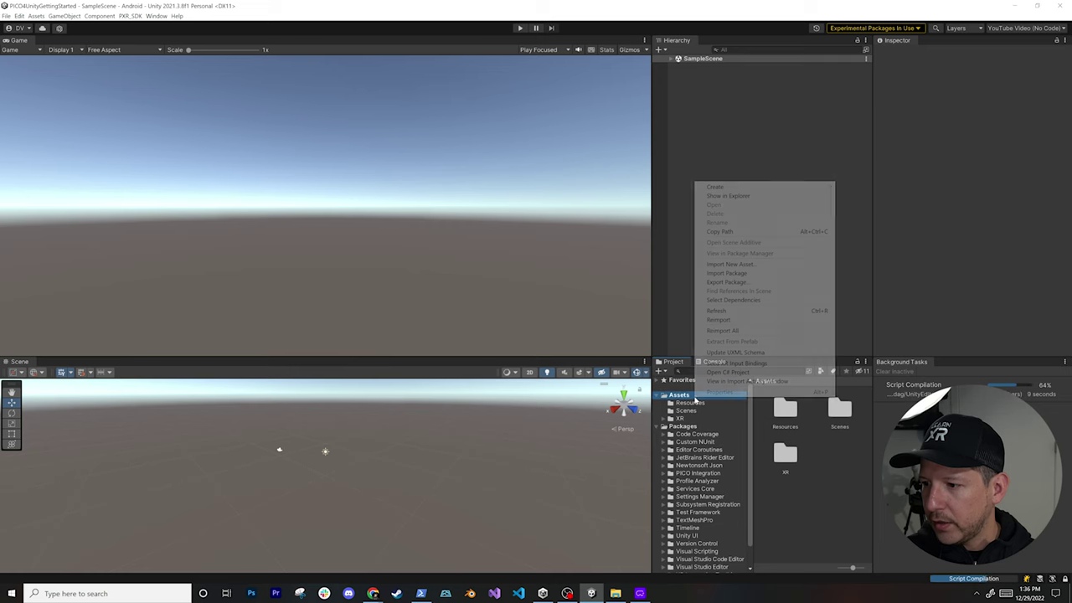
pyautogui.click(737, 196)
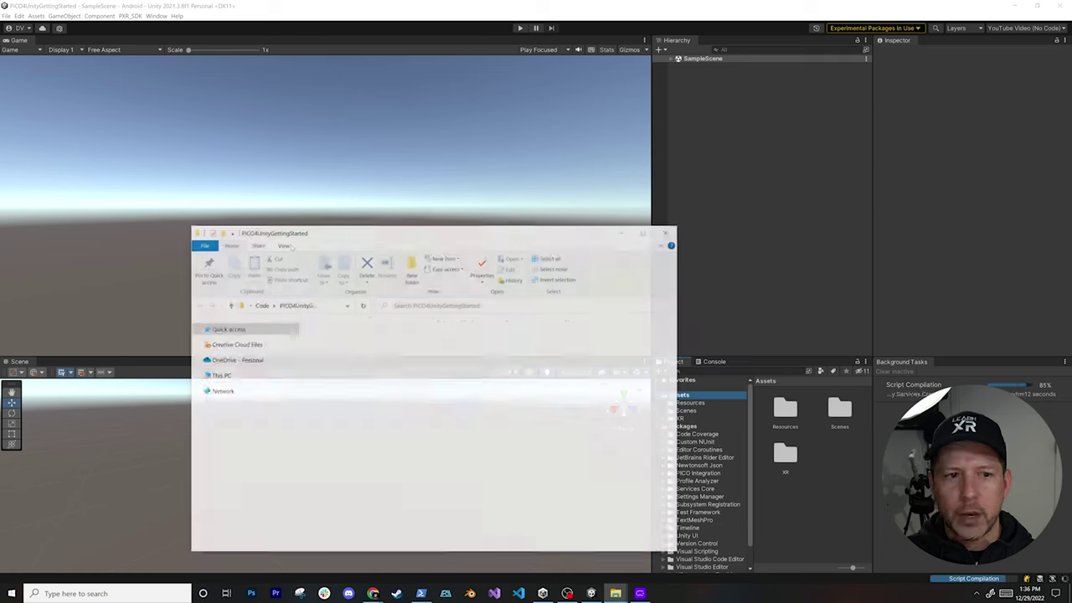
pyautogui.doubleClick(335, 368)
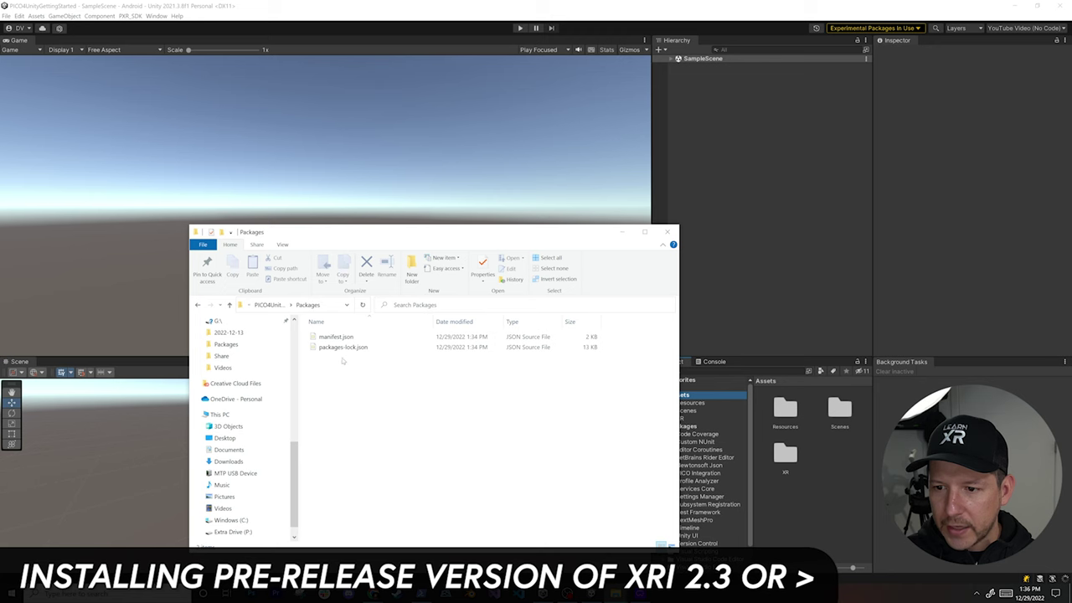
pyautogui.click(349, 338)
pyautogui.doubleClick(353, 338)
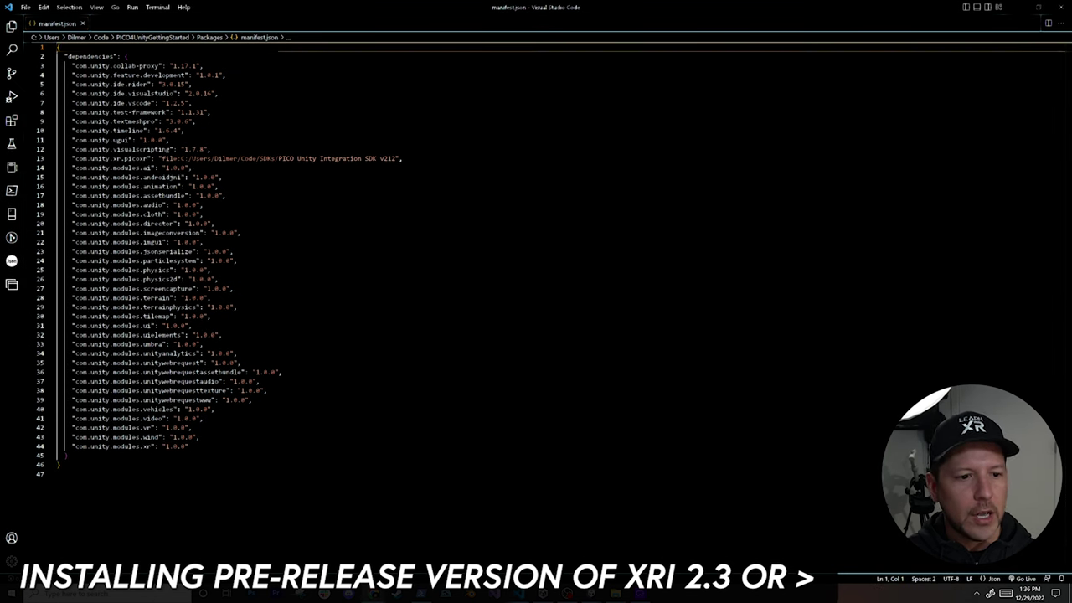
# Step: Add the dependency "com.unity.xr.interaction.toolkit": "2.3.0-pre.1" below the com.unity.xr.picoxr line in manifest.json, and return to Unity
pyautogui.click(275, 159)
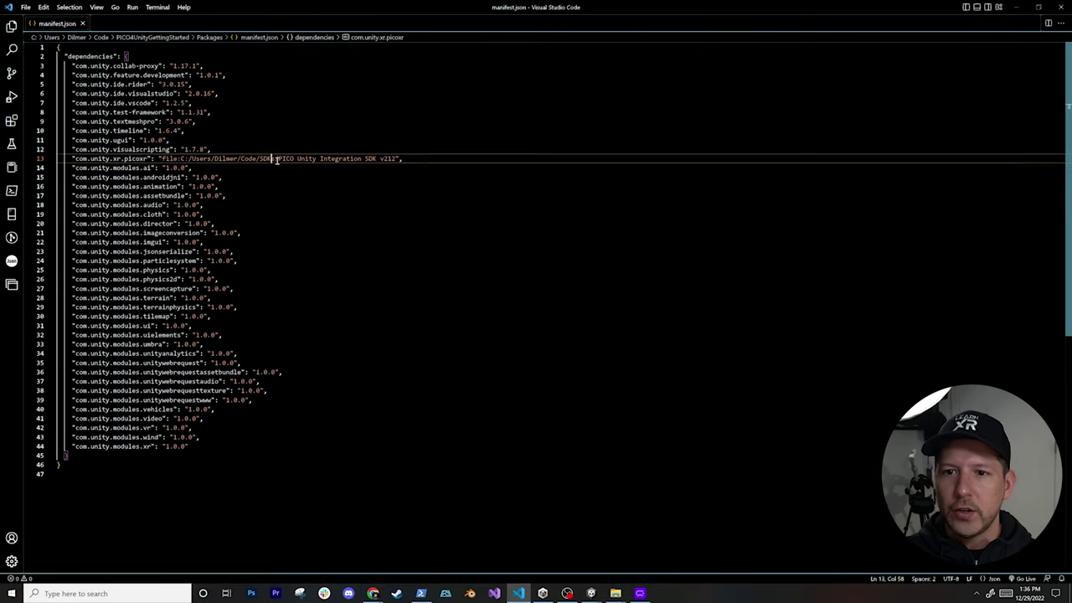
pyautogui.press('End')
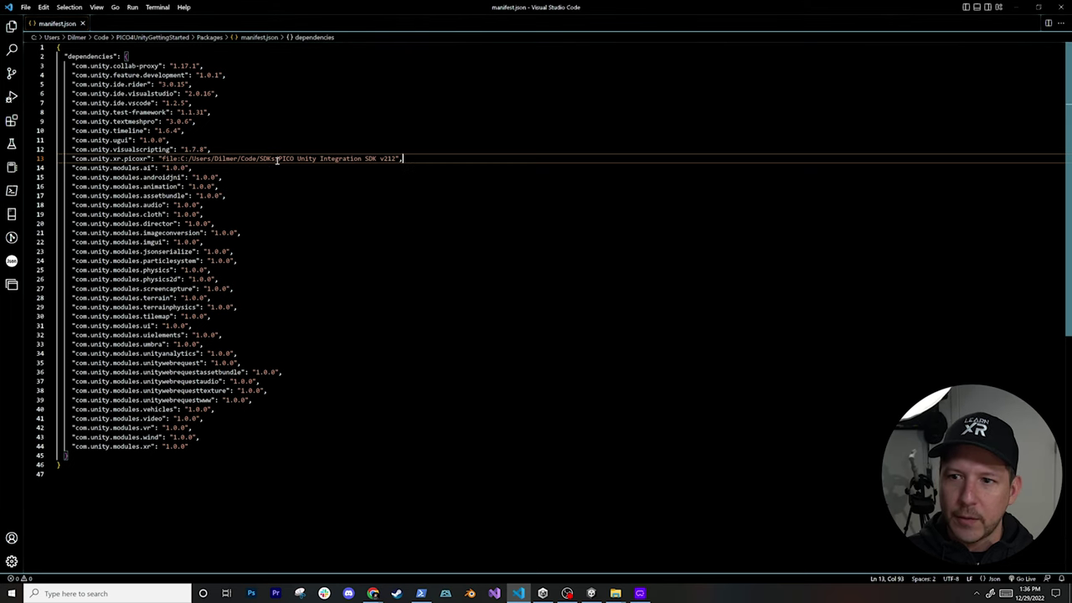
pyautogui.press('Return')
pyautogui.write('"com.unity.xr.interaction.toolkit": "2.3.0-pre.1",')
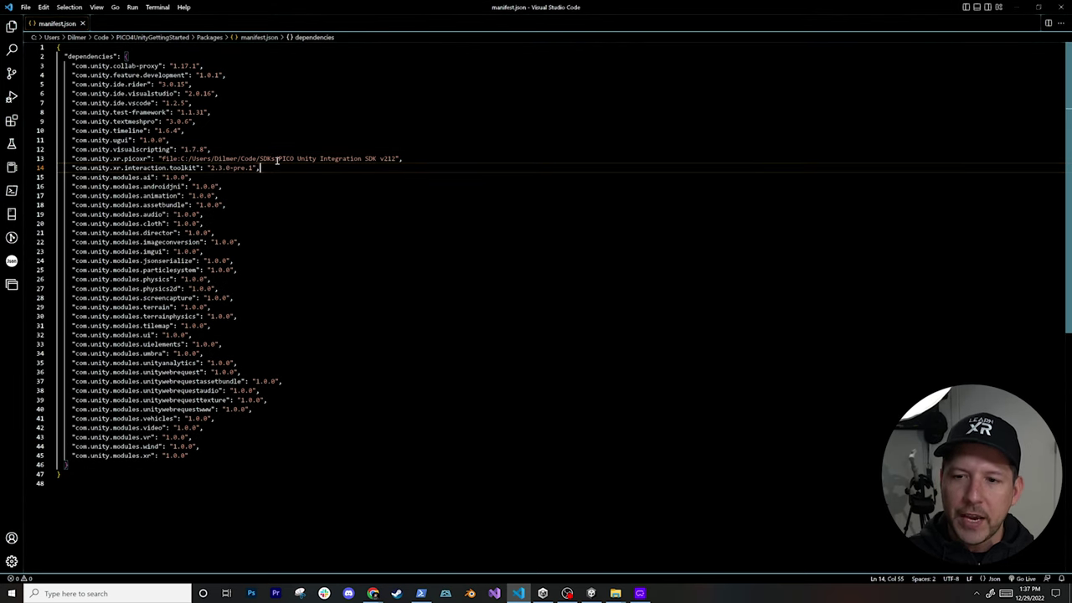
pyautogui.click(525, 261)
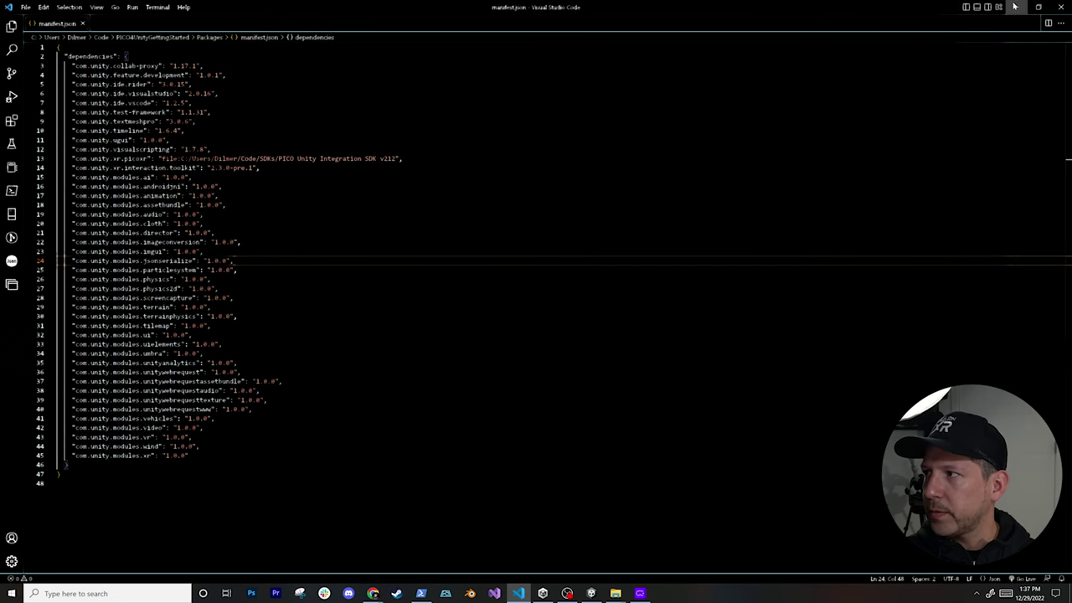
pyautogui.click(1019, 7)
pyautogui.click(669, 232)
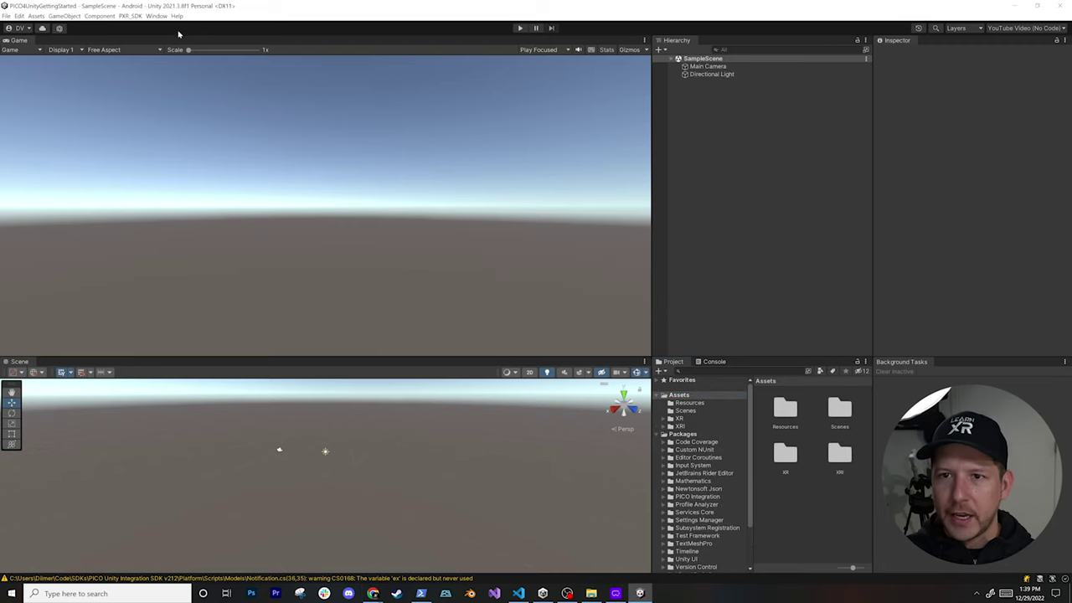
# Step: Import the Starter Assets and XR Device Simulator samples of the XR Interaction Toolkit through the Package Manager, and close it
pyautogui.click(157, 16)
pyautogui.click(182, 107)
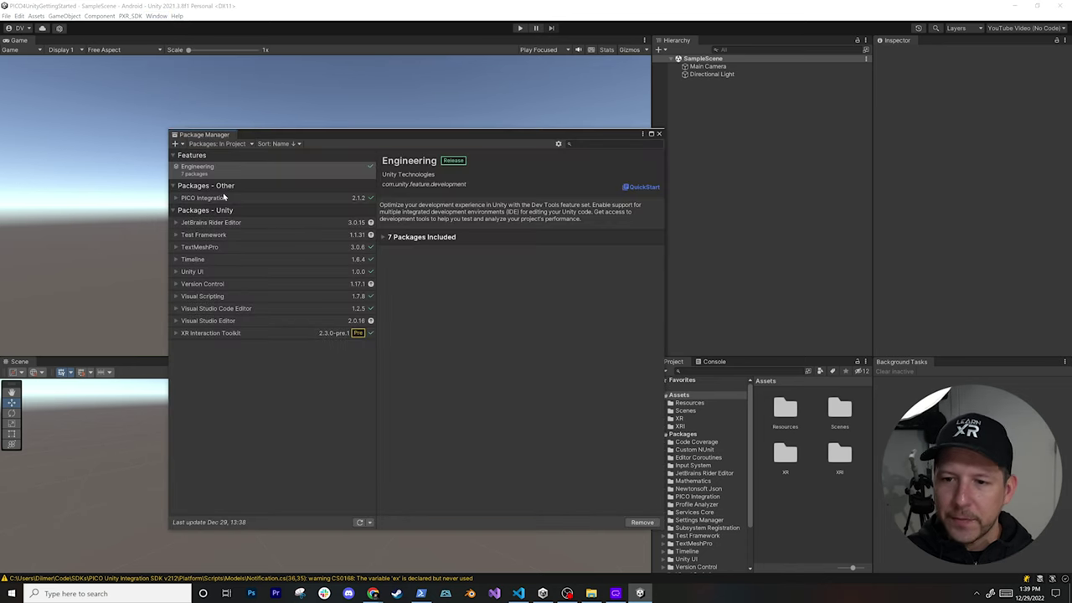
pyautogui.click(230, 333)
pyautogui.click(401, 313)
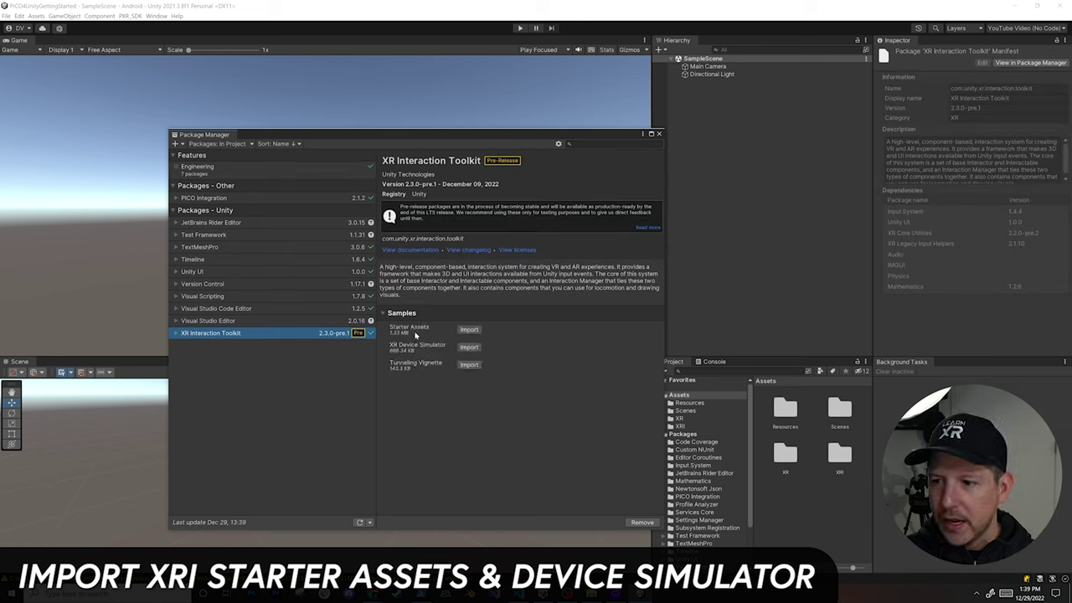
pyautogui.click(471, 329)
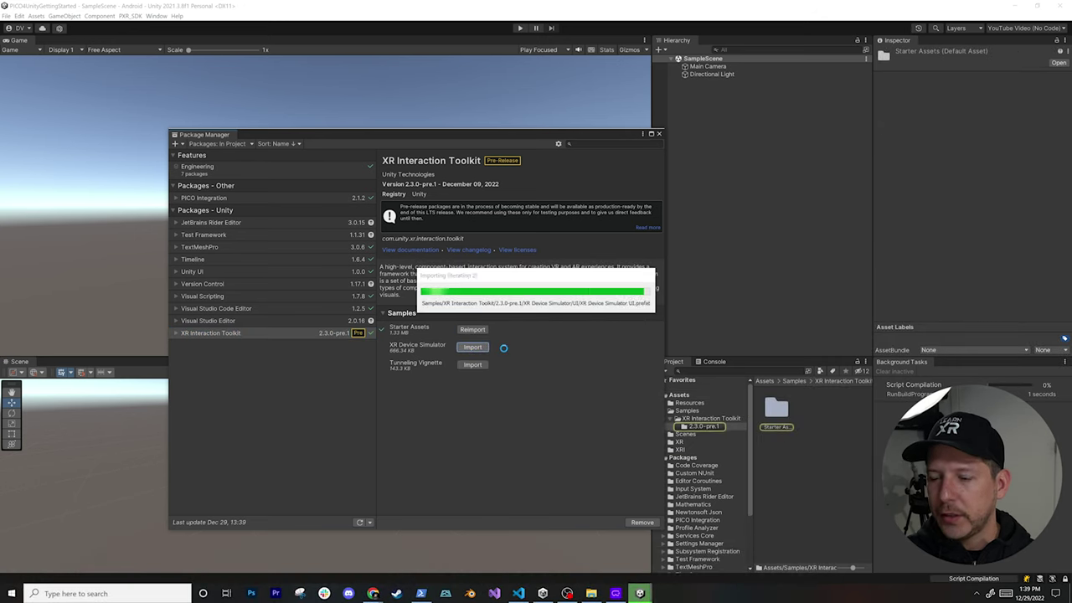
pyautogui.click(659, 133)
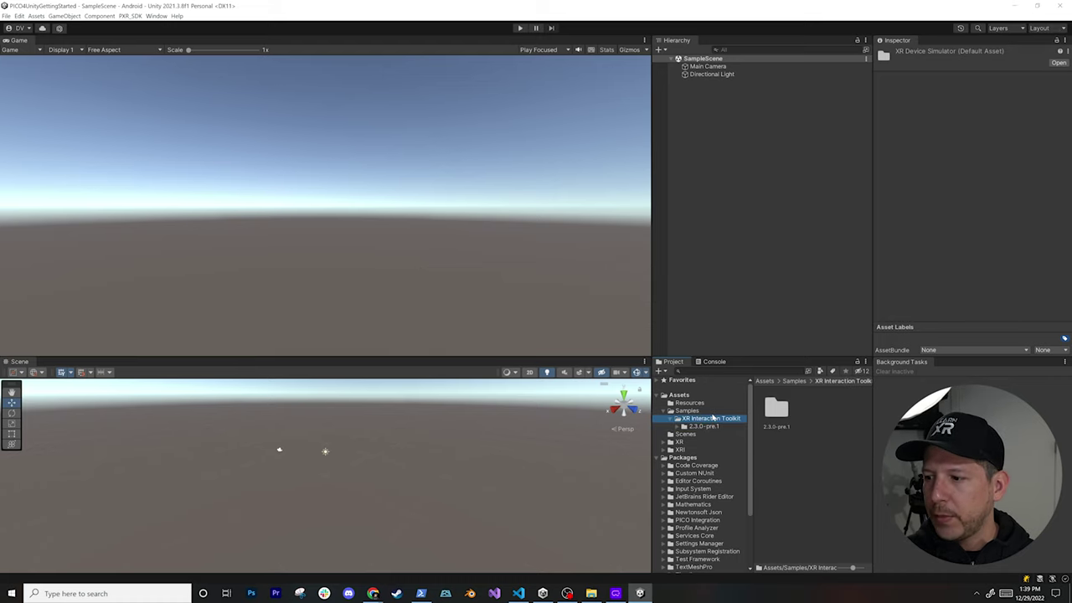
# Step: Duplicate DemoScene in the toolkit's Starter Assets sample folder and move the copy into the project's Scenes folder
pyautogui.doubleClick(776, 411)
pyautogui.click(845, 461)
pyautogui.hotkey('ctrl', 'd')
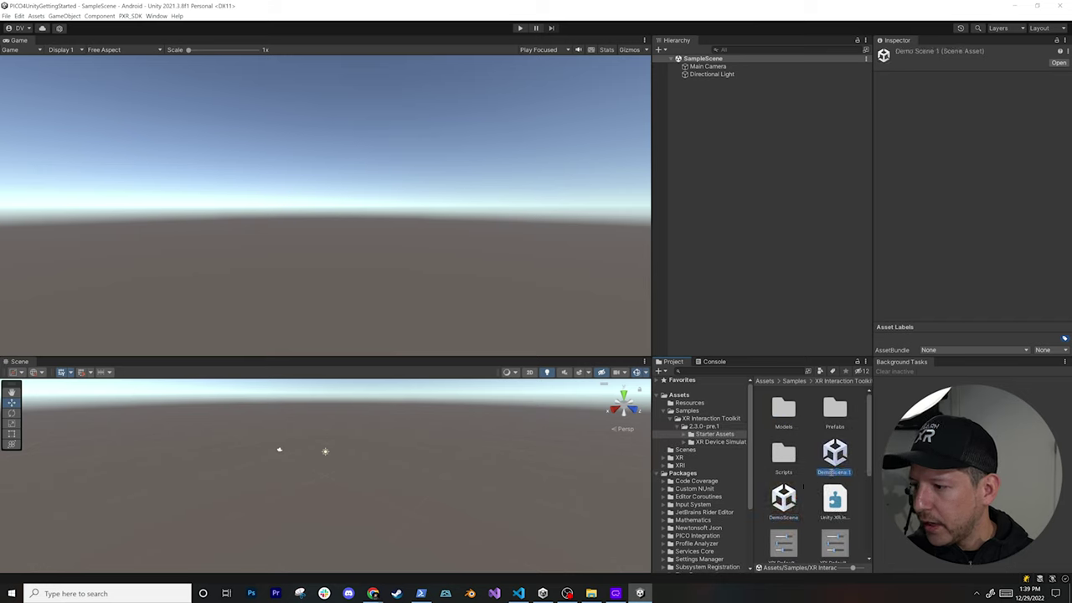
pyautogui.moveTo(718, 440); pyautogui.dragTo(690, 452)
# Step: Rename the copied demo scene to GettingStarted and delete SampleScene from the Scenes folder
pyautogui.click(781, 426)
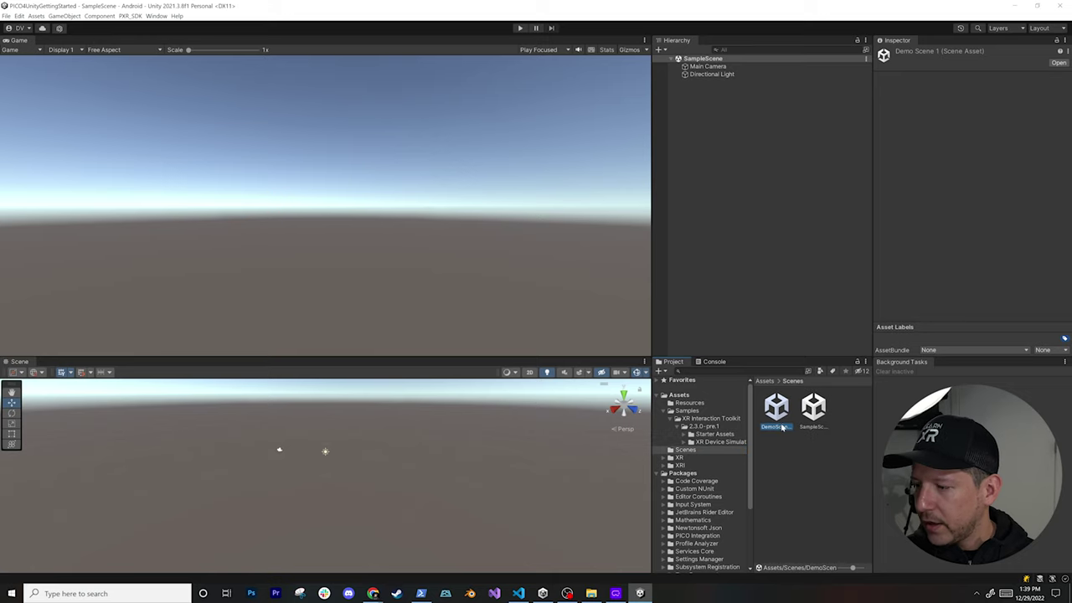
pyautogui.click(781, 426)
pyautogui.write('De')
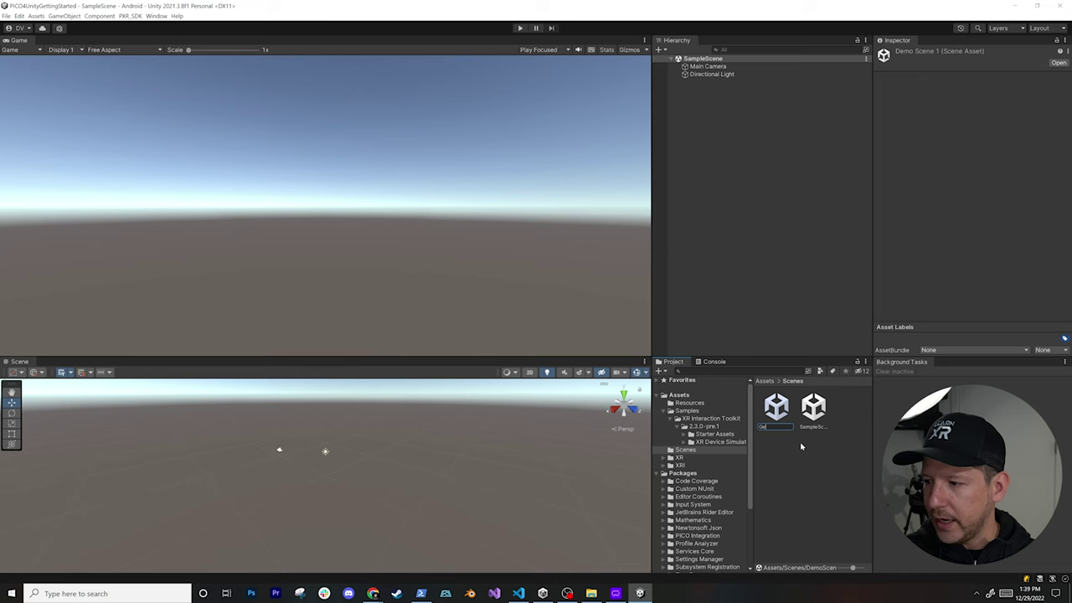
pyautogui.write('ted')
pyautogui.press('Return')
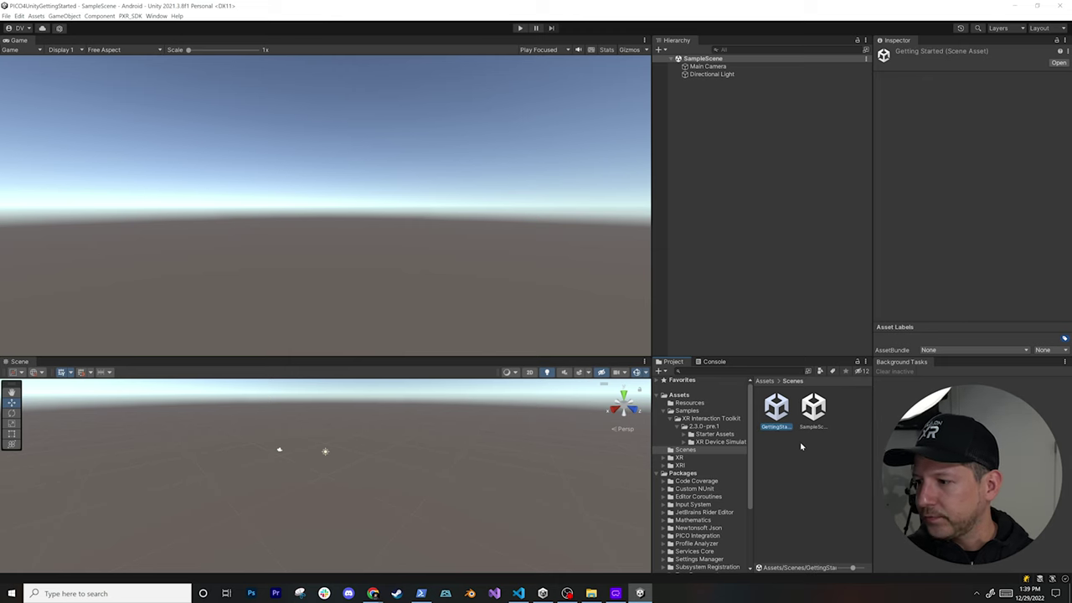
pyautogui.click(811, 429)
pyautogui.press('Delete')
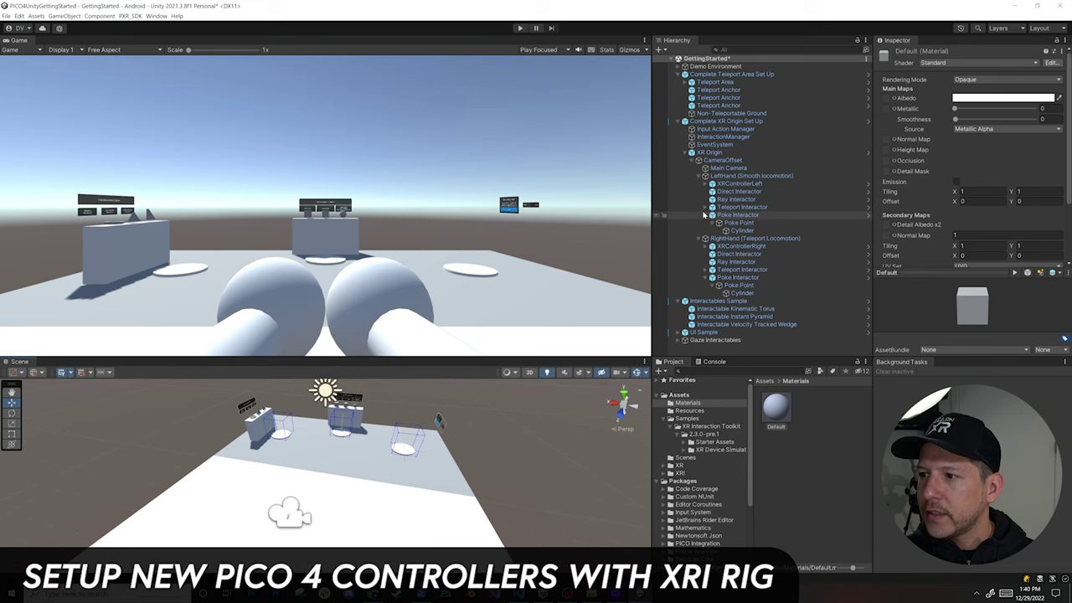
# Step: Collapse both Poke Interactors in the hierarchy and search the PICO Integration package's Runtime and Platform folders for the controller models
pyautogui.click(705, 214)
pyautogui.click(706, 261)
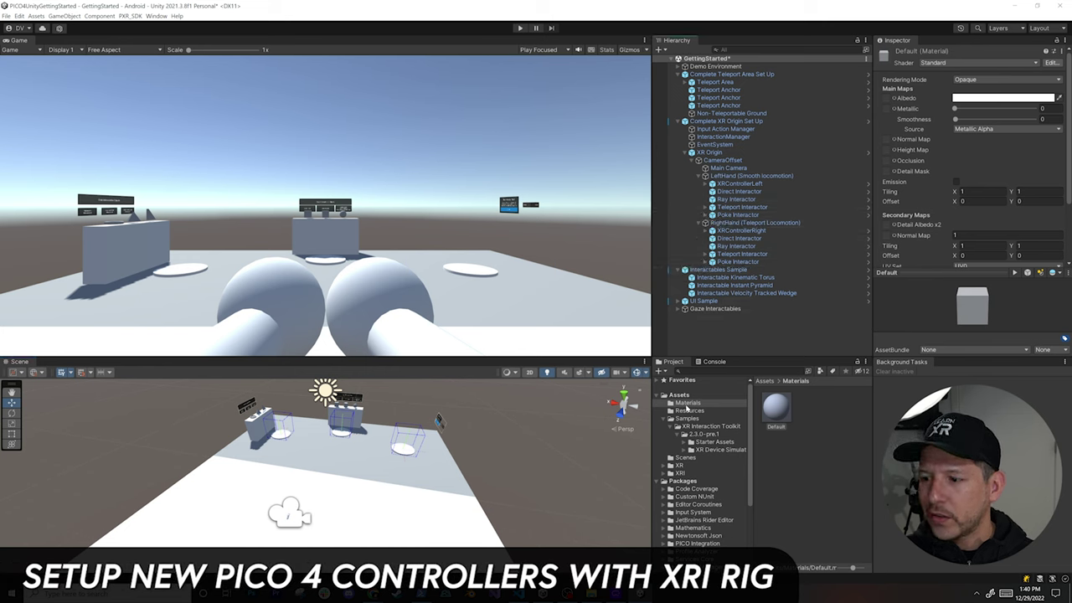
pyautogui.scroll(-4, 682, 538)
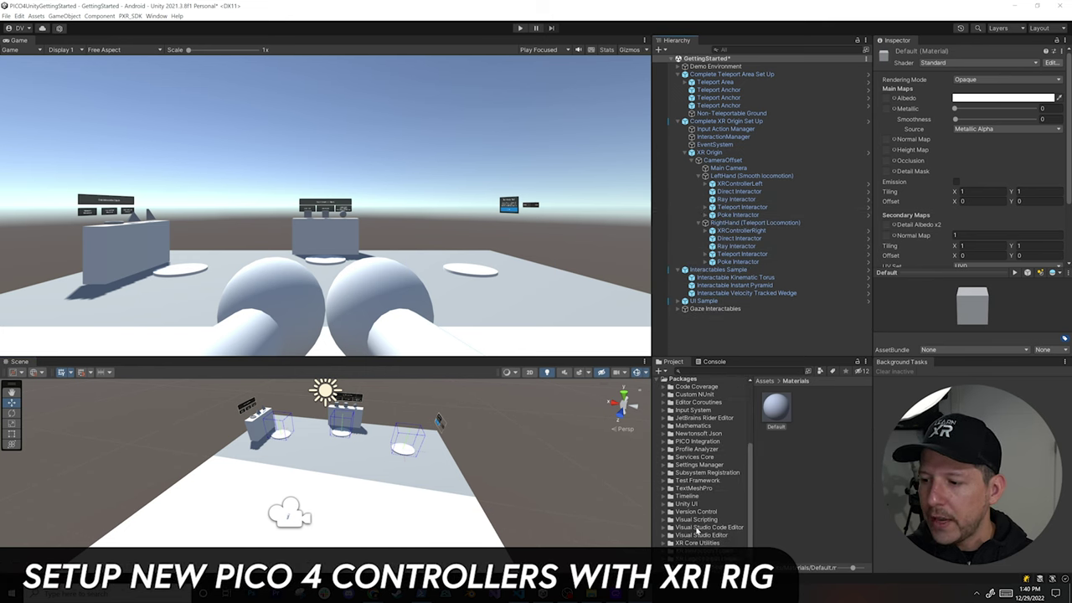
pyautogui.click(663, 442)
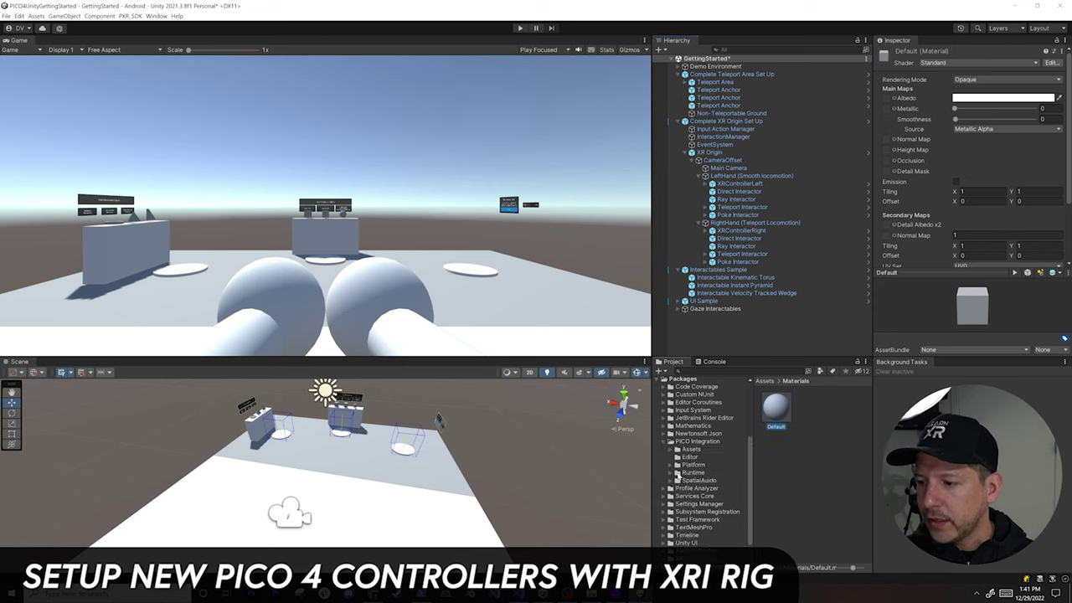
pyautogui.click(680, 474)
pyautogui.click(675, 474)
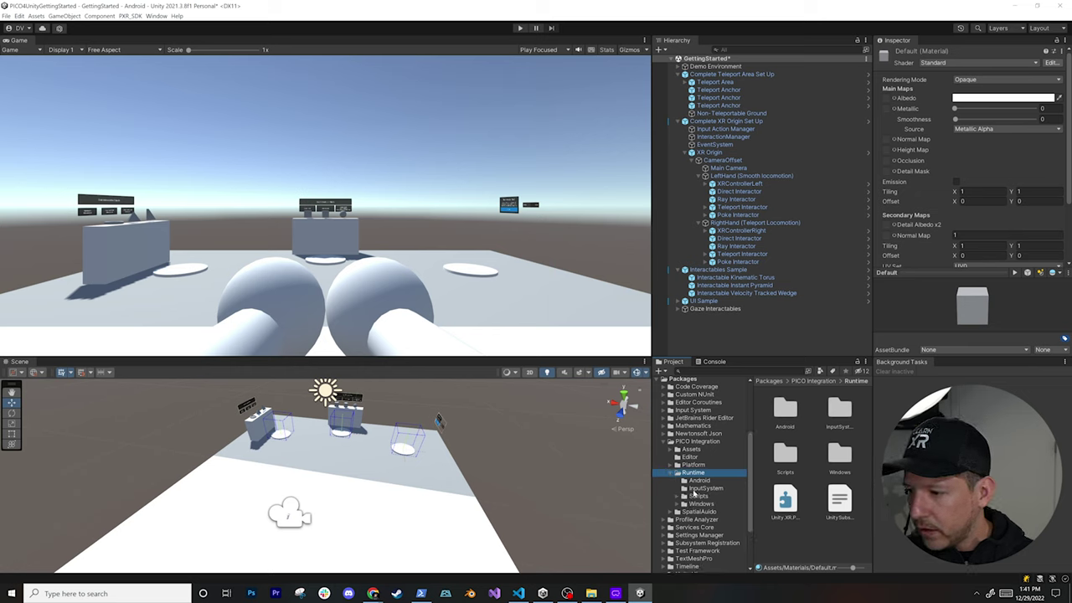
pyautogui.click(673, 465)
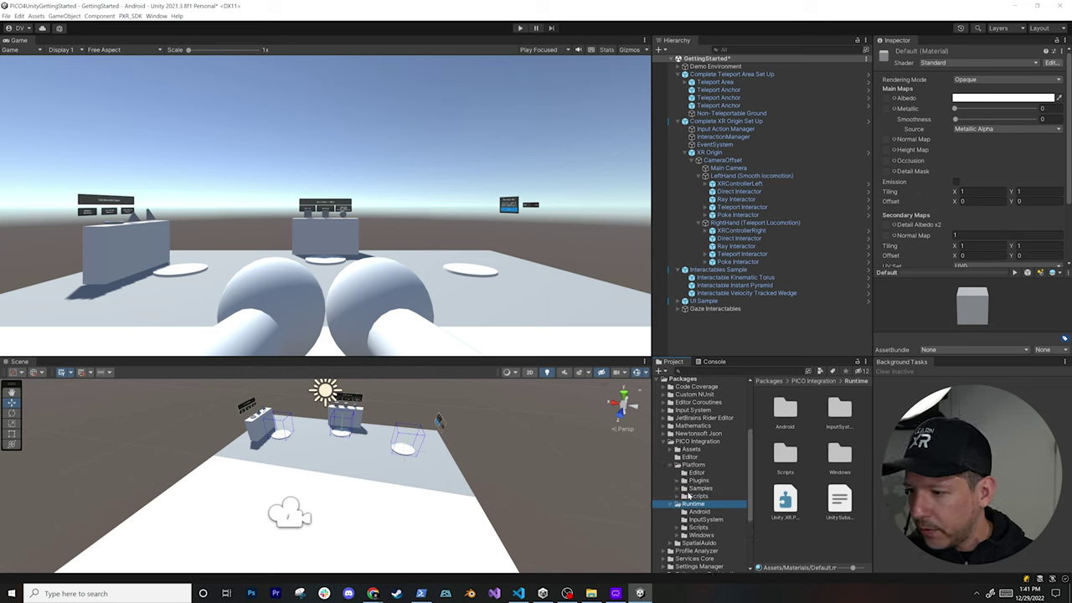
pyautogui.click(699, 488)
pyautogui.click(679, 488)
pyautogui.scroll(-2, 683, 428)
# Step: Open the Controller folder in the PICO Integration package's Assets/Resources folder, with the project contents shown as a compact list
pyautogui.click(679, 420)
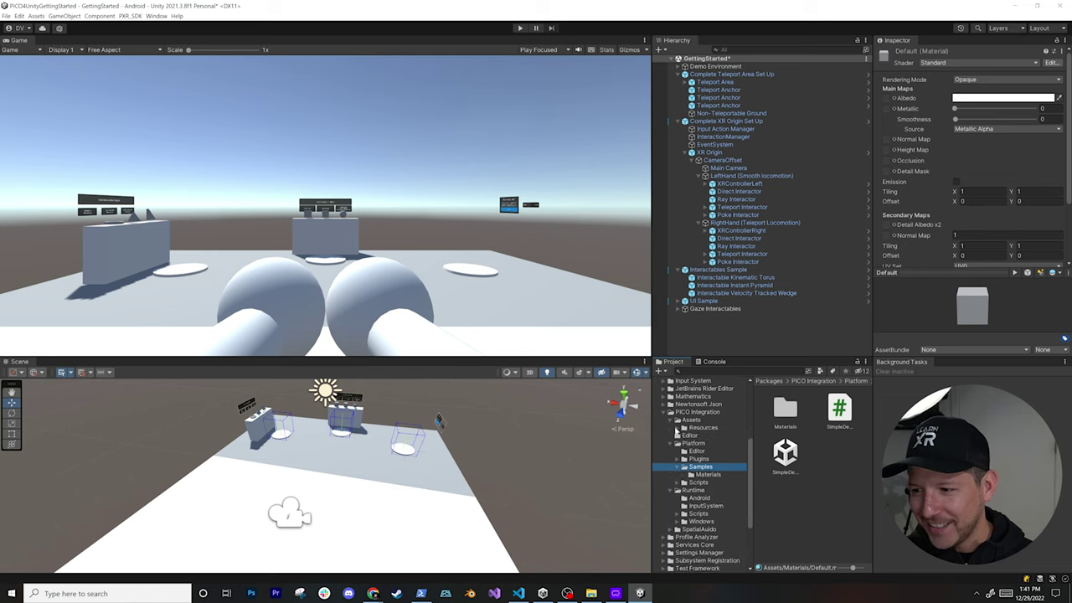
pyautogui.click(678, 428)
pyautogui.click(694, 452)
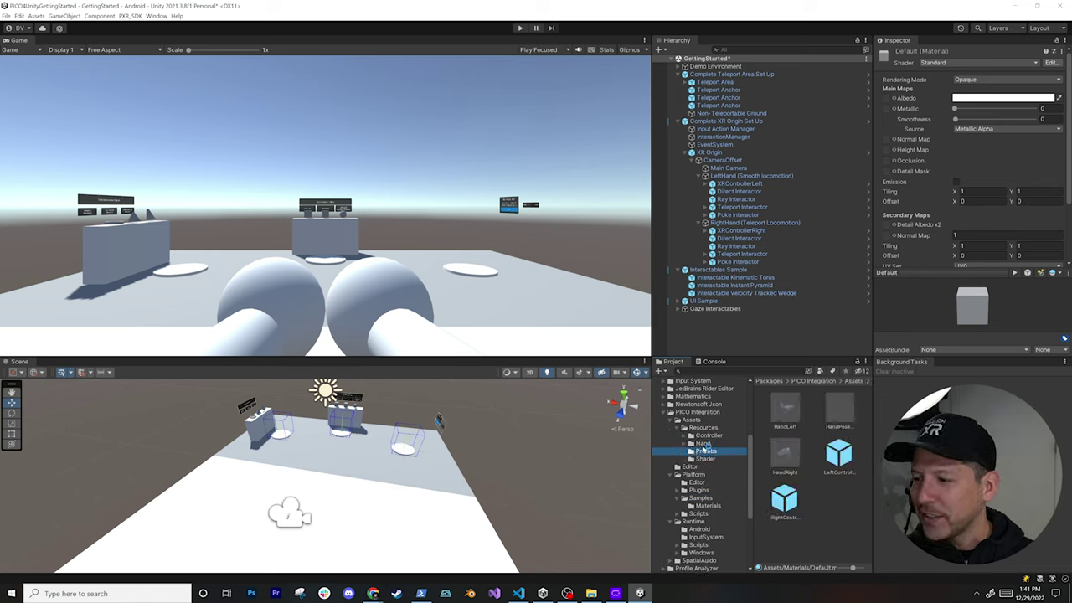
pyautogui.moveTo(853, 568); pyautogui.dragTo(838, 568)
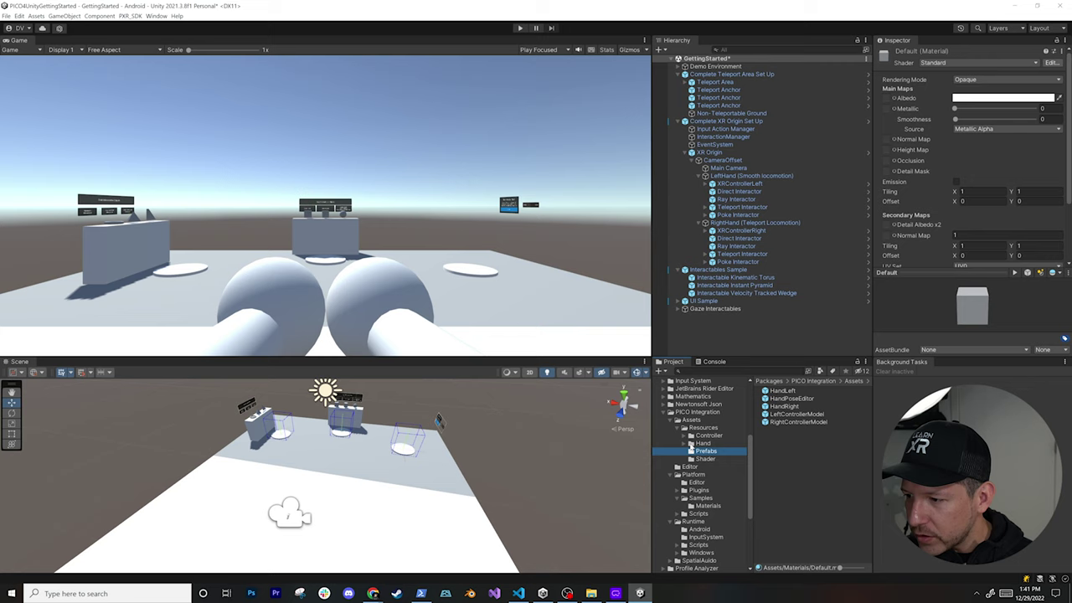
pyautogui.click(706, 436)
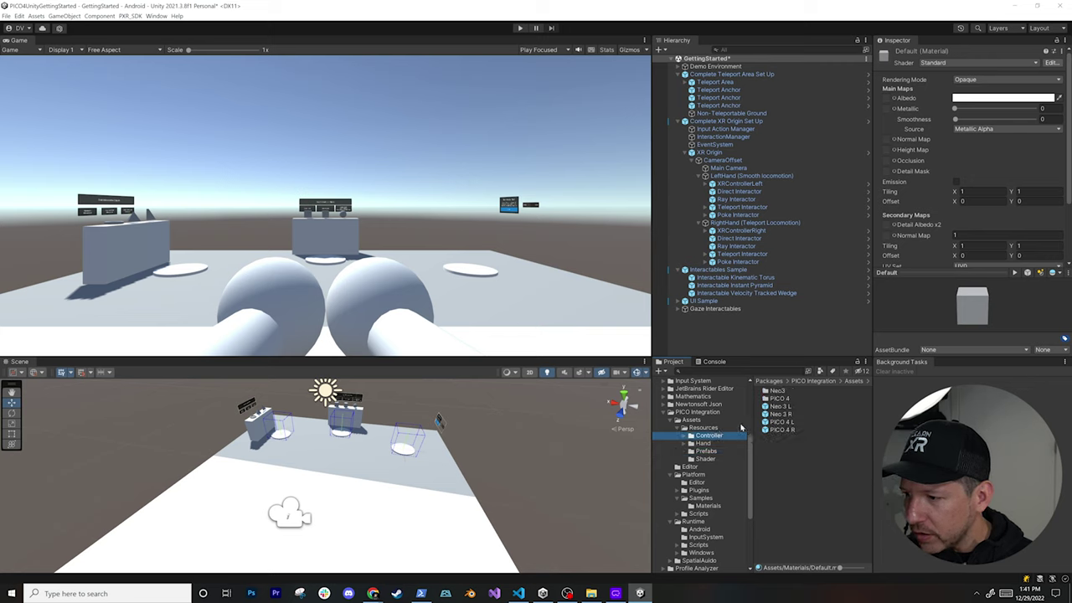
# Step: Examine the PICO 4 L and PICO 4 R controller prefabs, including the components of PICO4_Controller_Right, and return to the scene
pyautogui.click(780, 422)
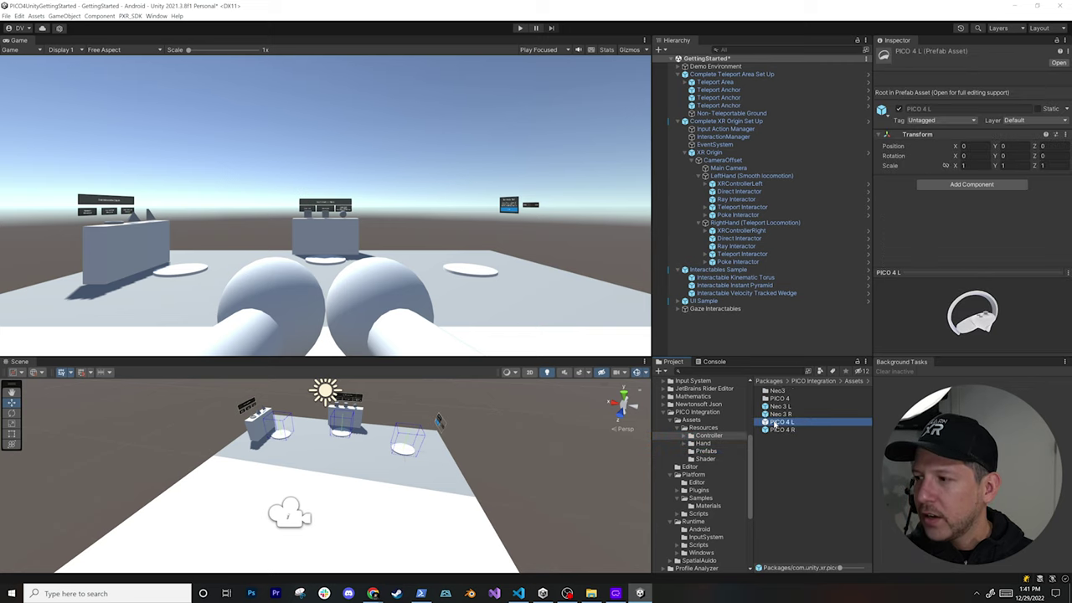
pyautogui.doubleClick(777, 423)
pyautogui.keyDown('alt'); pyautogui.moveTo(586, 491); pyautogui.dragTo(378, 474); pyautogui.keyUp('alt')
pyautogui.doubleClick(779, 430)
pyautogui.scroll(3, 378, 474)
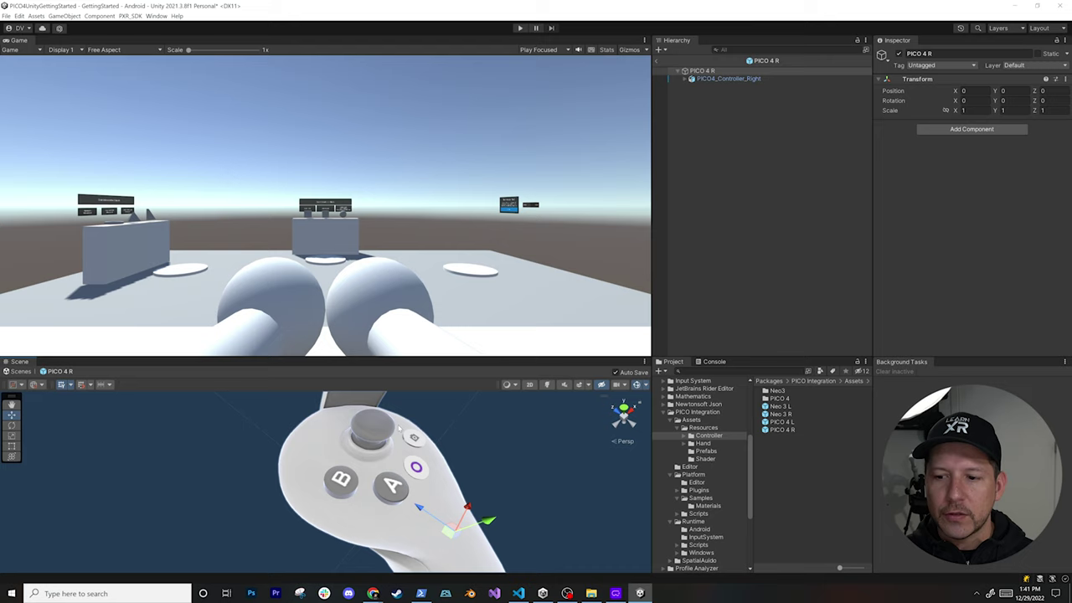
pyautogui.scroll(-3, 361, 485)
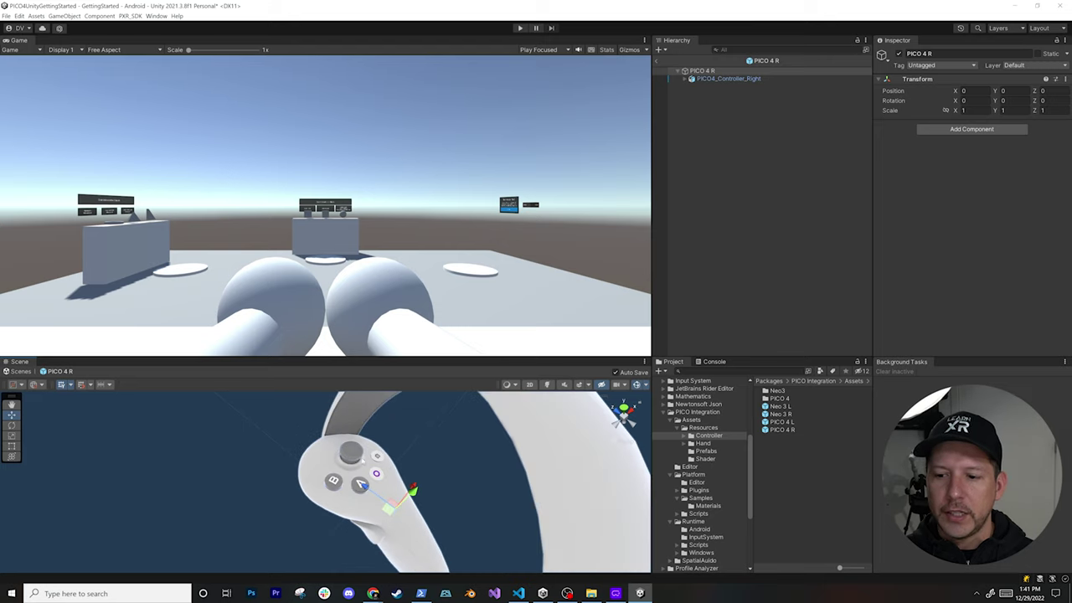
pyautogui.keyDown('alt'); pyautogui.moveTo(361, 485); pyautogui.dragTo(377, 484); pyautogui.keyUp('alt')
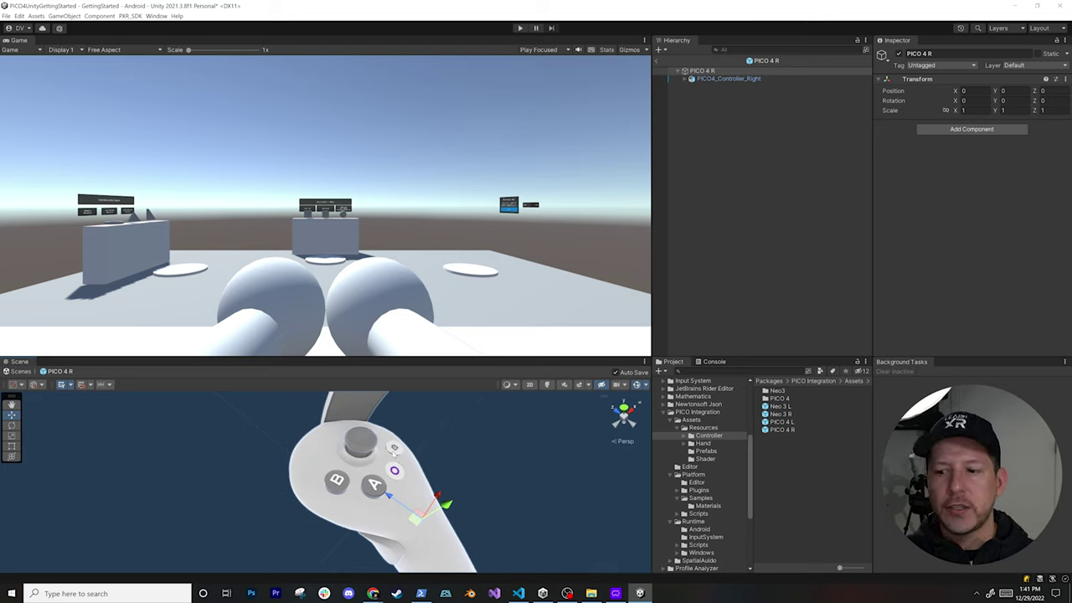
pyautogui.click(761, 79)
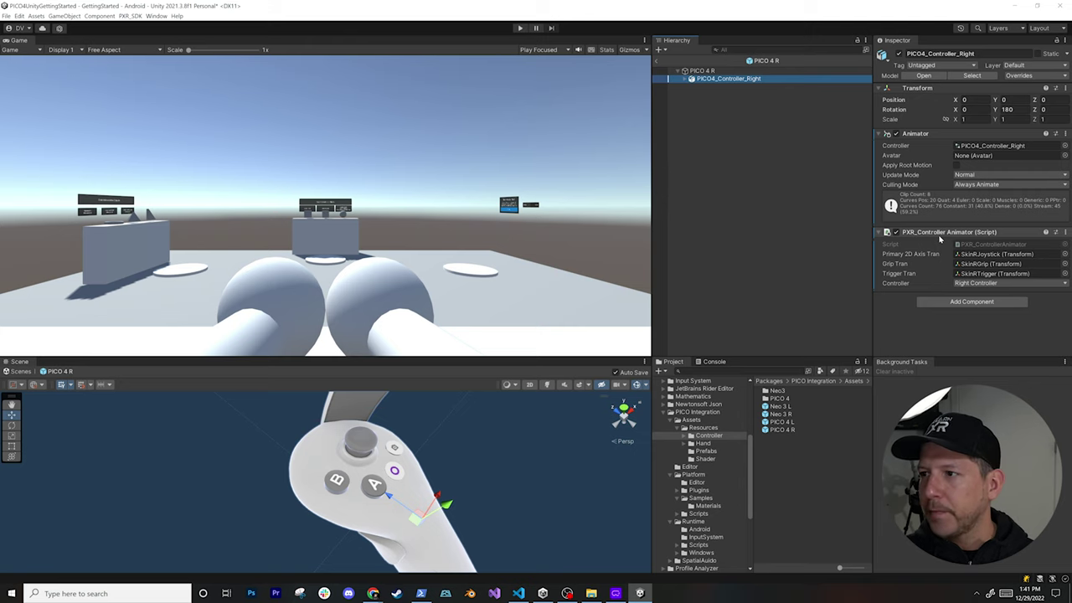
pyautogui.click(657, 60)
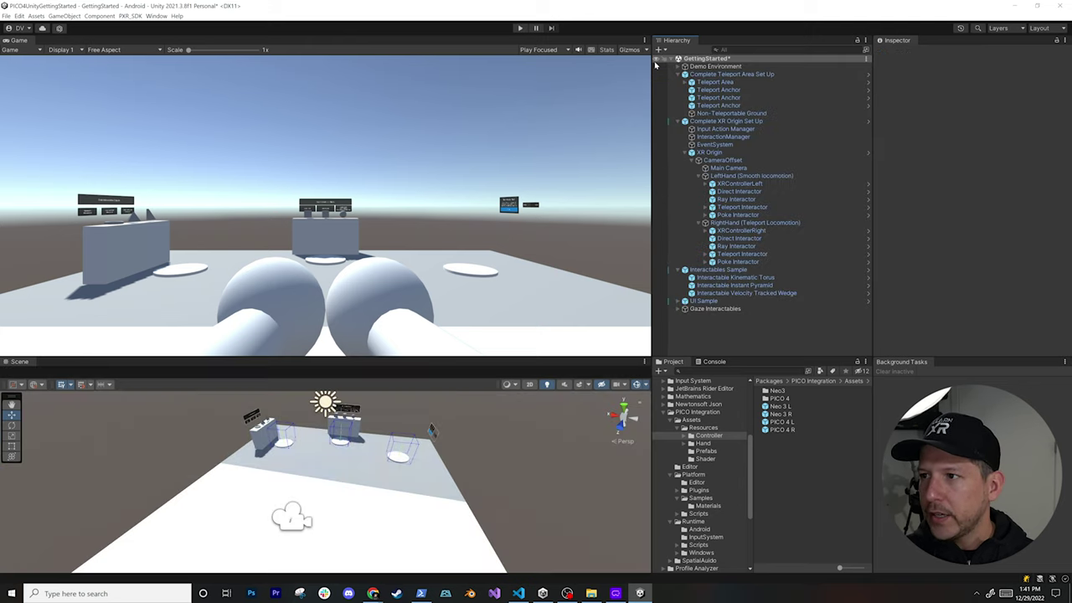
# Step: Deactivate the default XRControllerLeft and XRControllerRight objects under the XR Origin's left and right hands
pyautogui.click(740, 184)
pyautogui.click(899, 53)
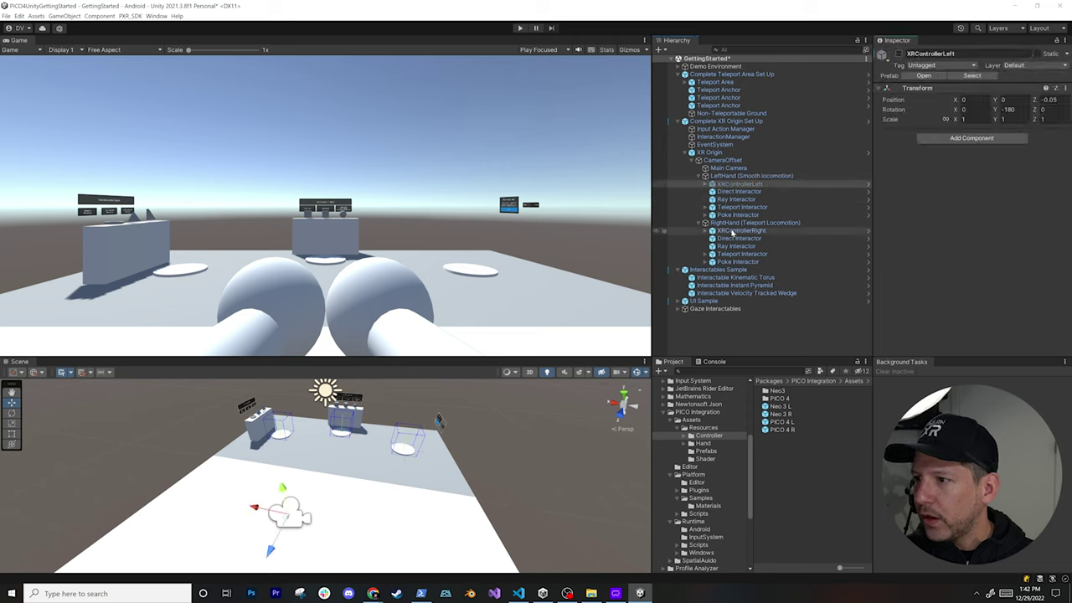
pyautogui.click(733, 231)
pyautogui.click(899, 54)
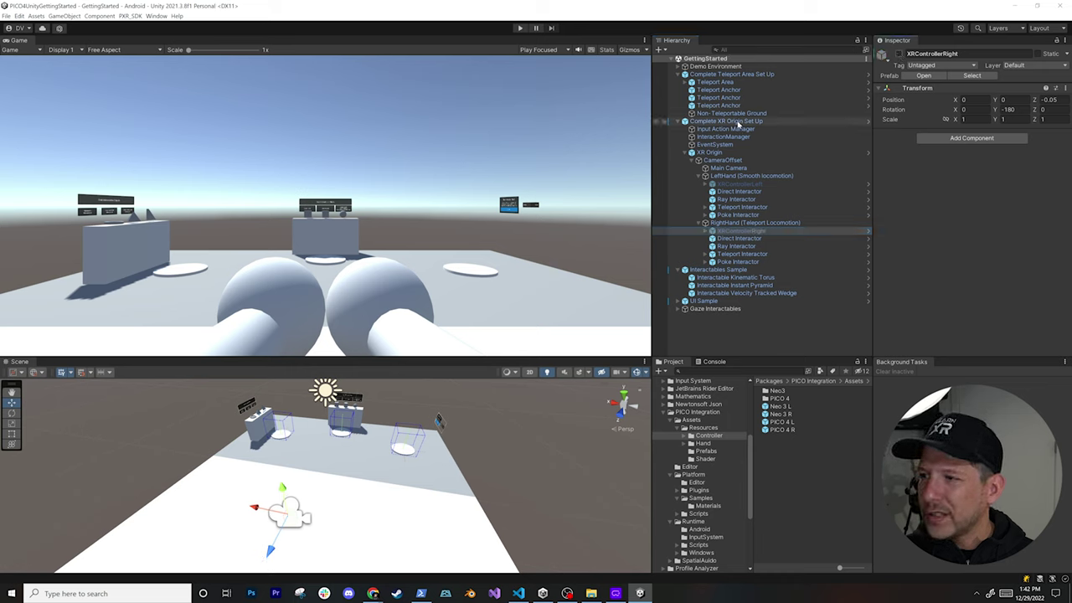
# Step: Create a folder named Prefabs in the project's Assets folder and open it
pyautogui.click(738, 123)
pyautogui.click(662, 413)
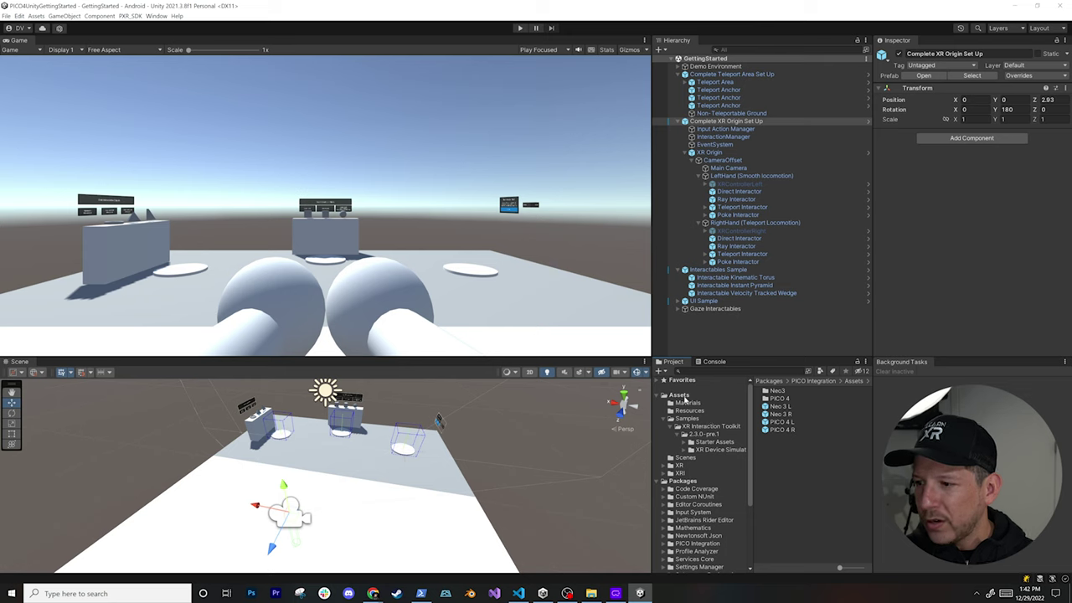
pyautogui.rightClick(685, 400)
pyautogui.moveTo(737, 187)
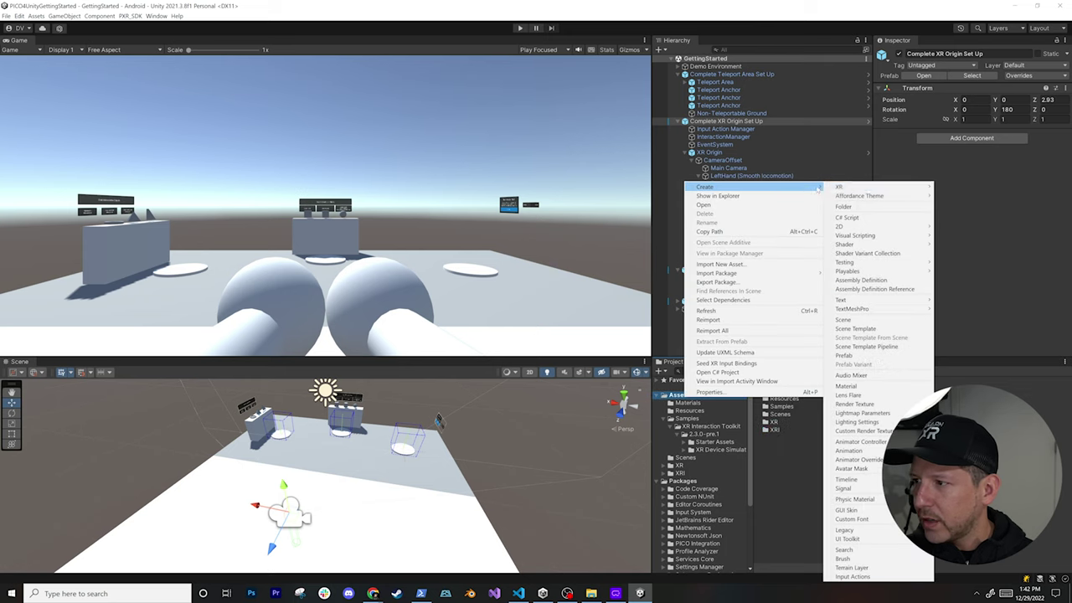
pyautogui.click(845, 206)
pyautogui.write('Prefabs')
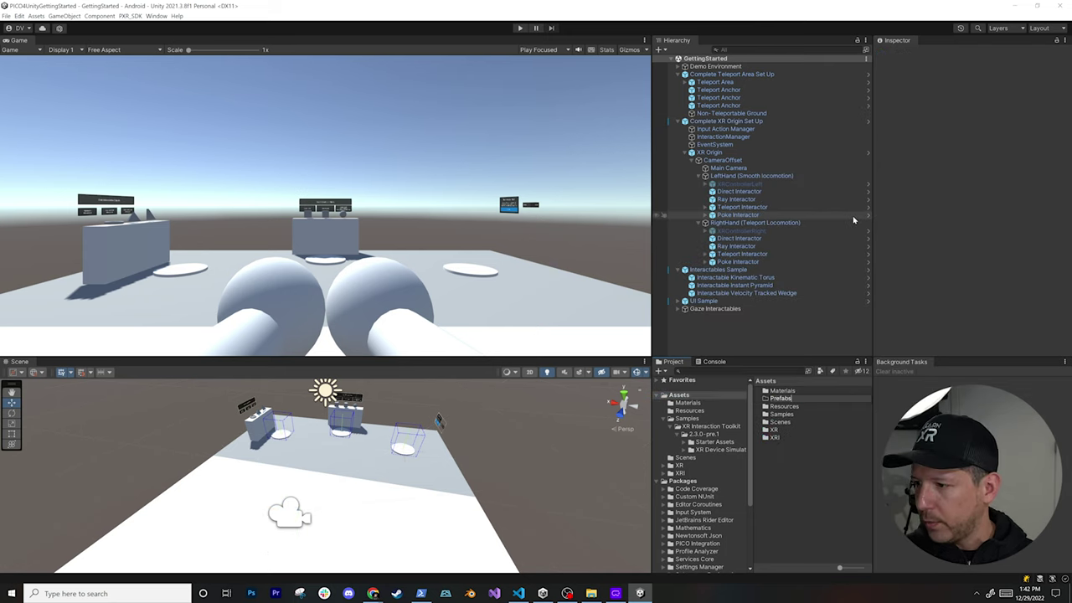
pyautogui.press('Return')
pyautogui.doubleClick(796, 400)
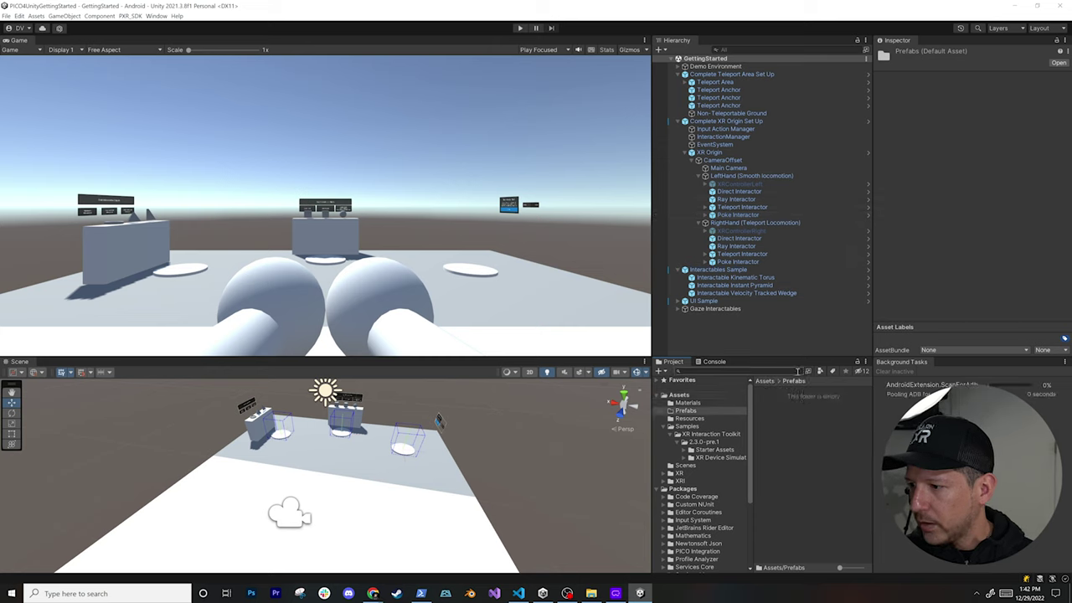
# Step: Try to save the Complete XR Origin Set Up object as a prefab in the Prefabs folder
pyautogui.moveTo(725, 121); pyautogui.dragTo(821, 462)
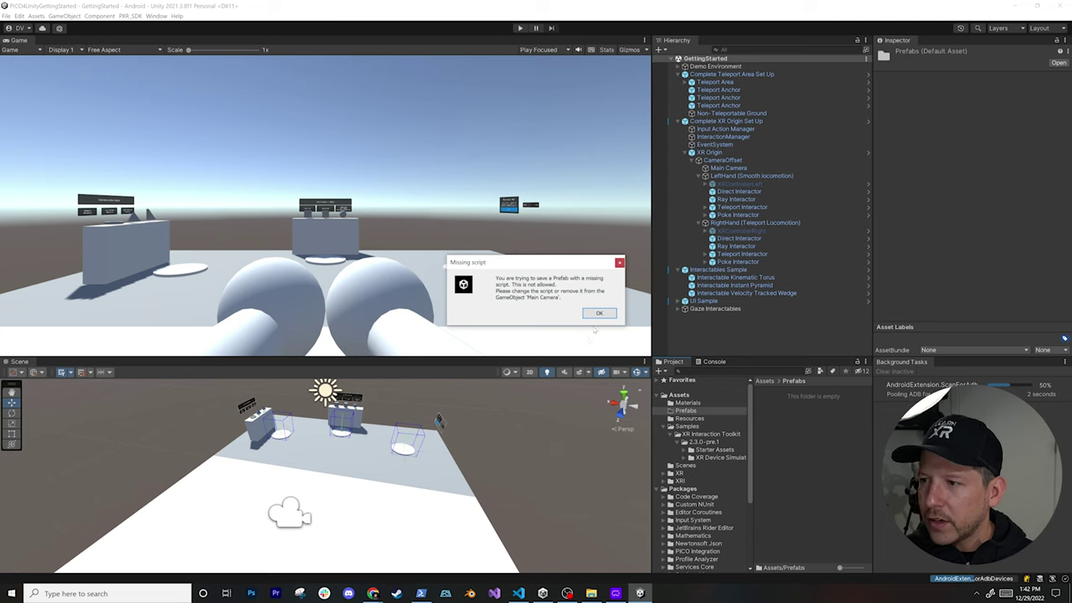
pyautogui.click(599, 312)
# Step: Remove the missing script component from the XR Origin's Main Camera
pyautogui.click(764, 121)
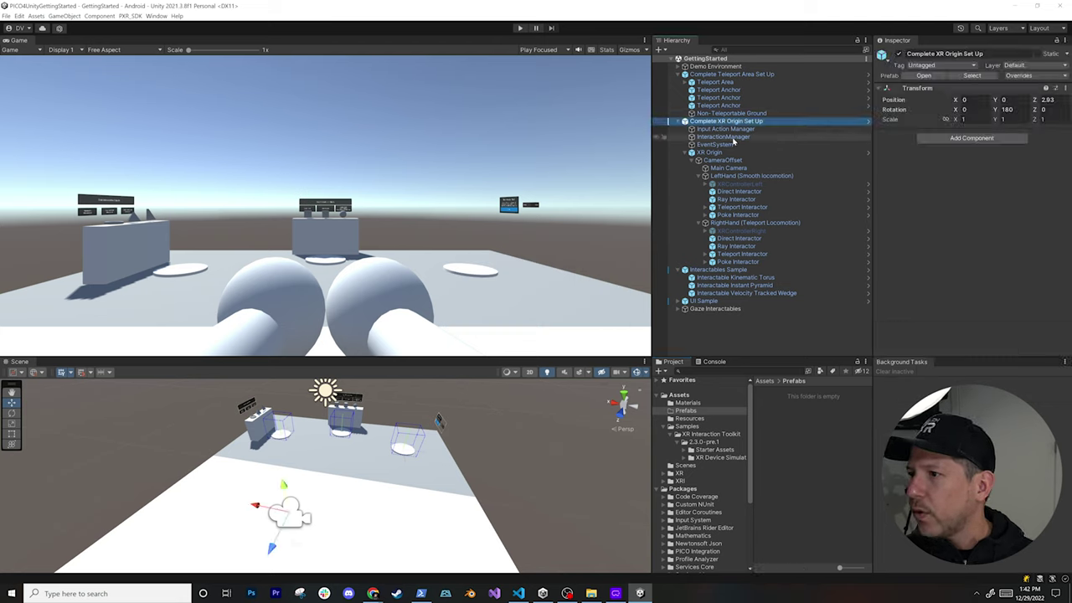
pyautogui.click(709, 152)
pyautogui.scroll(-10, 1005, 220)
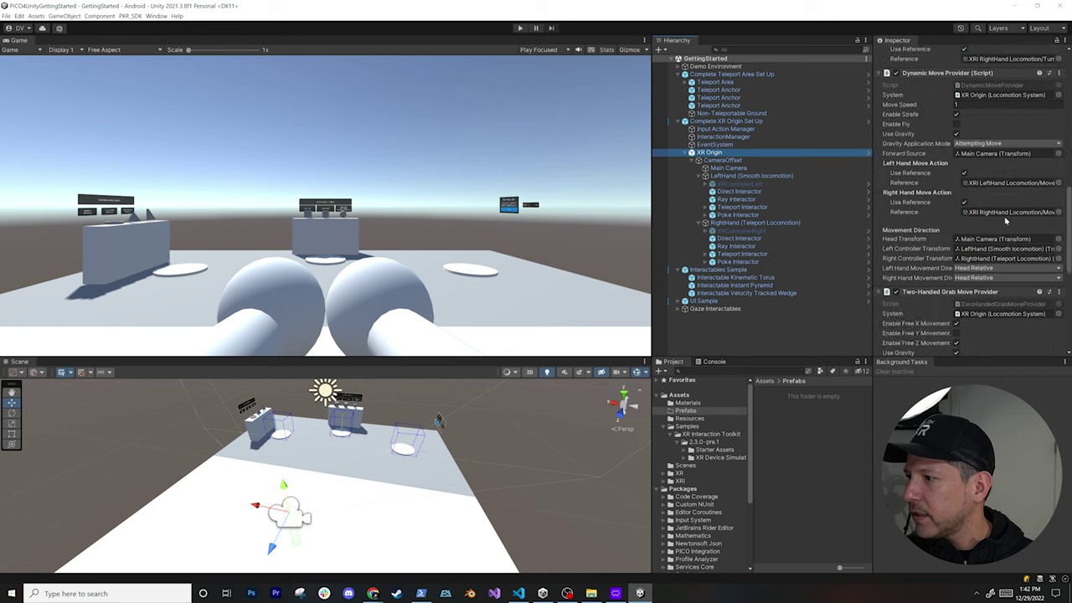
pyautogui.scroll(-5, 1006, 220)
pyautogui.click(728, 168)
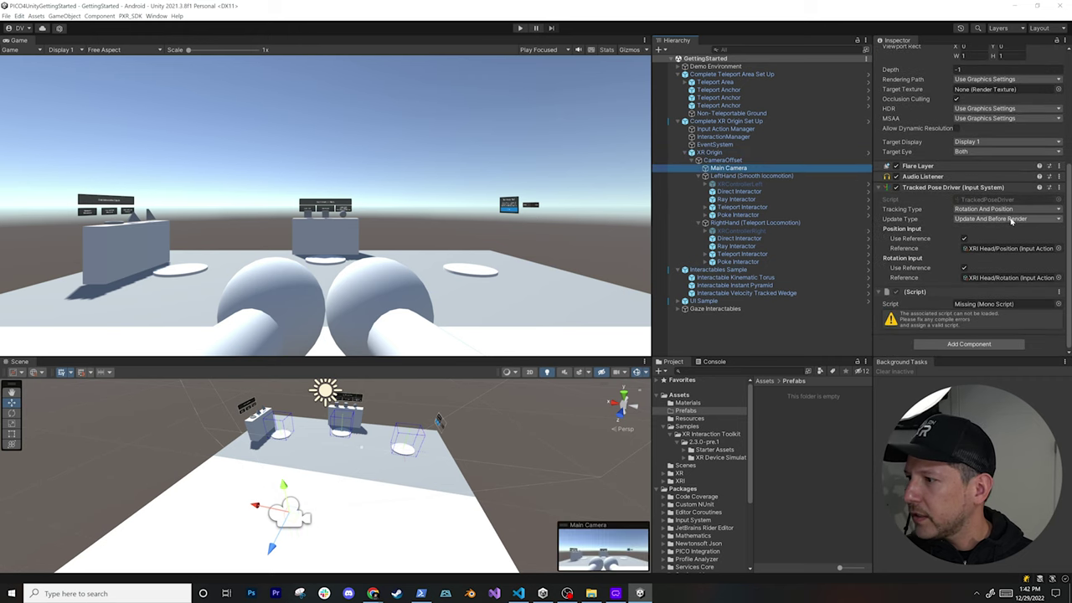
pyautogui.click(1057, 293)
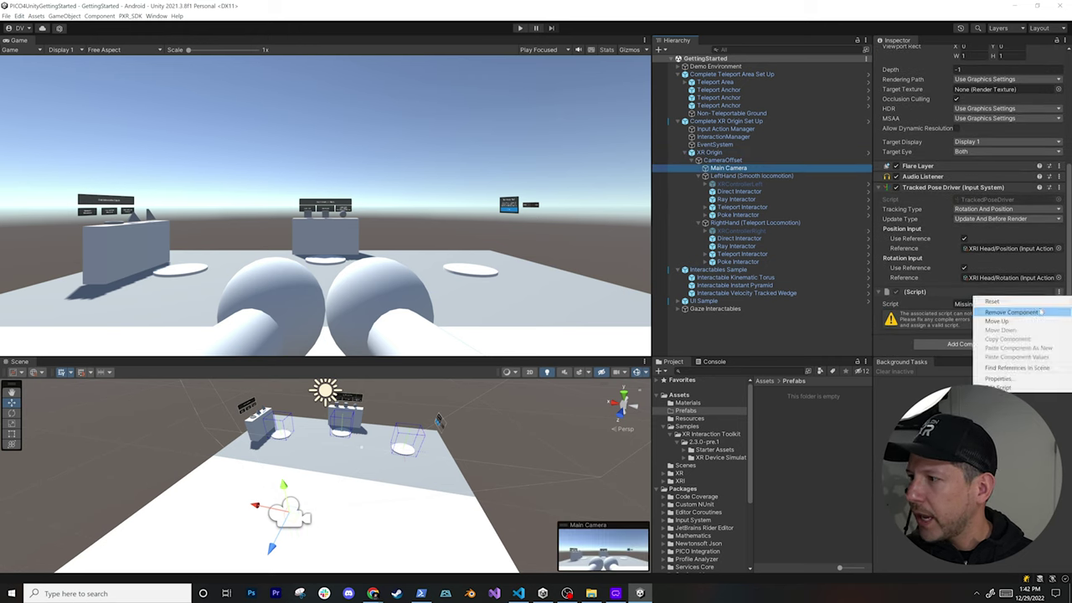
pyautogui.click(1001, 309)
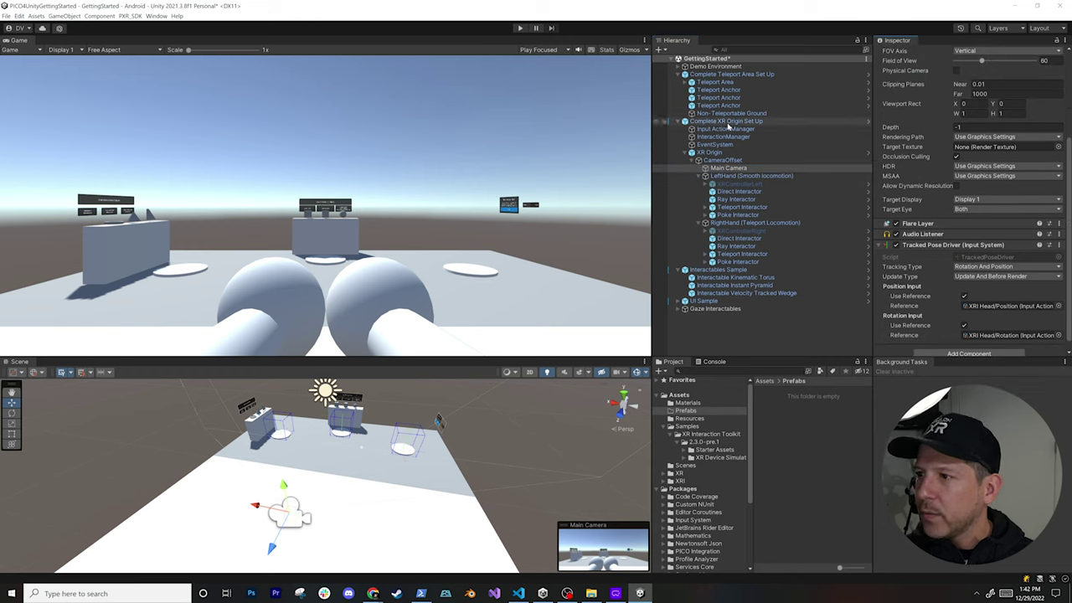
# Step: Save Complete XR Origin Set Up as an original prefab in the Prefabs folder and open that prefab for editing
pyautogui.moveTo(767, 384); pyautogui.dragTo(778, 422)
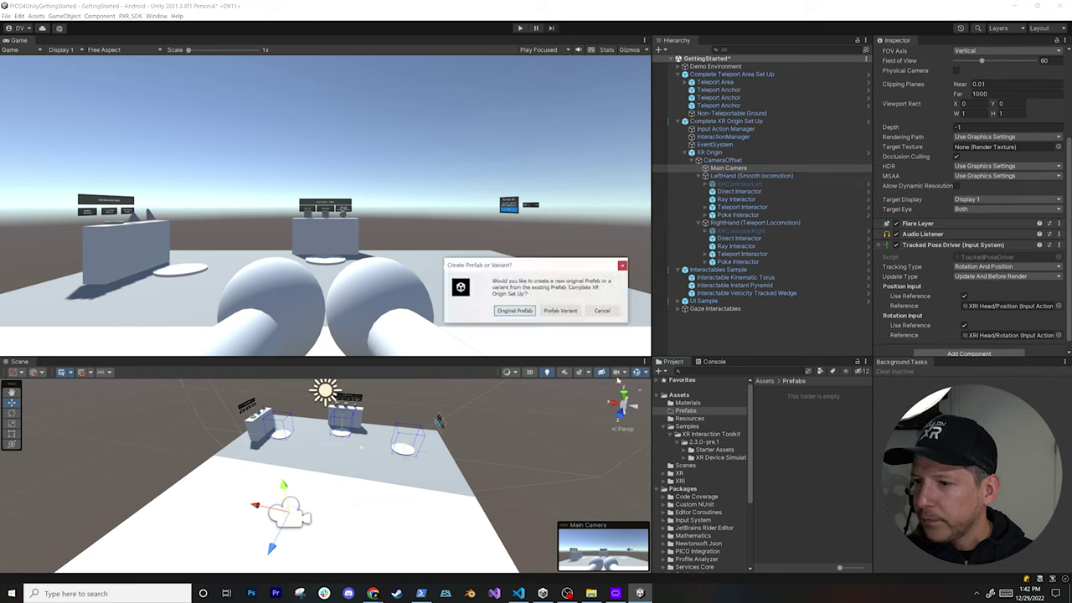
pyautogui.click(515, 310)
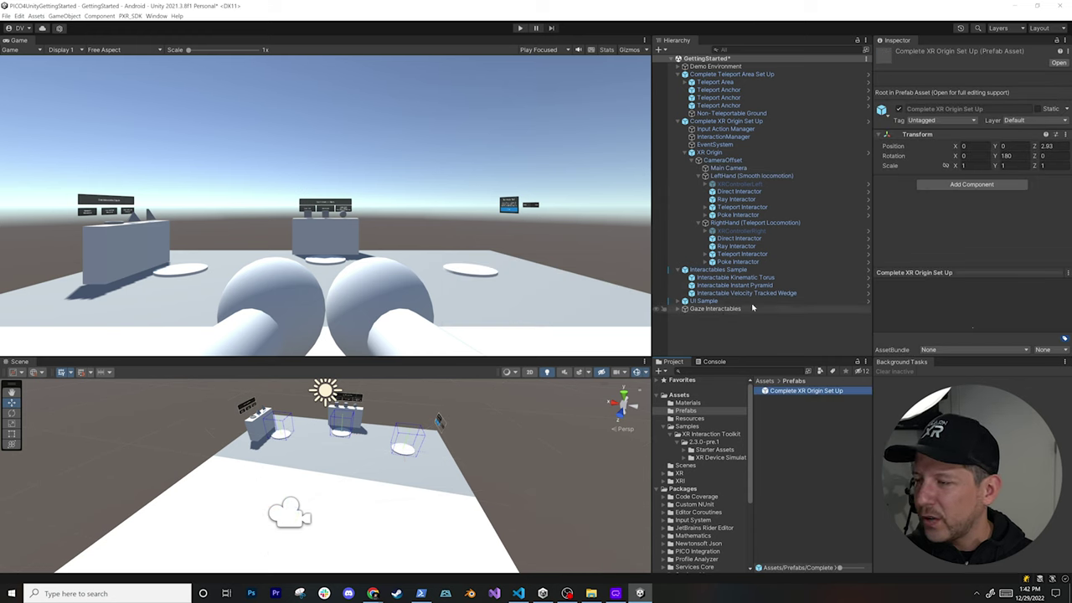
pyautogui.click(748, 123)
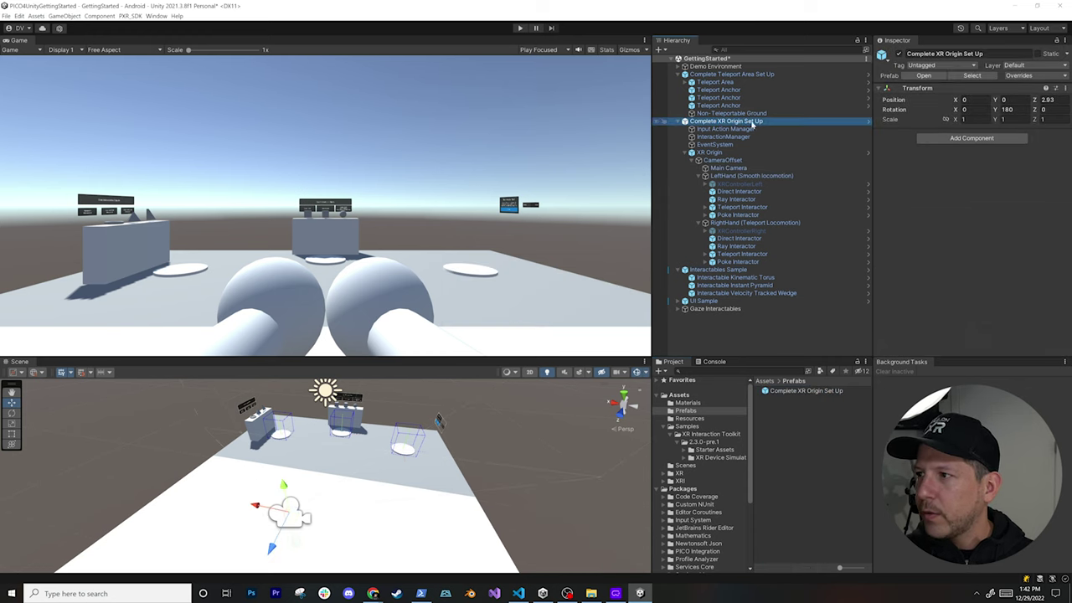
pyautogui.click(971, 75)
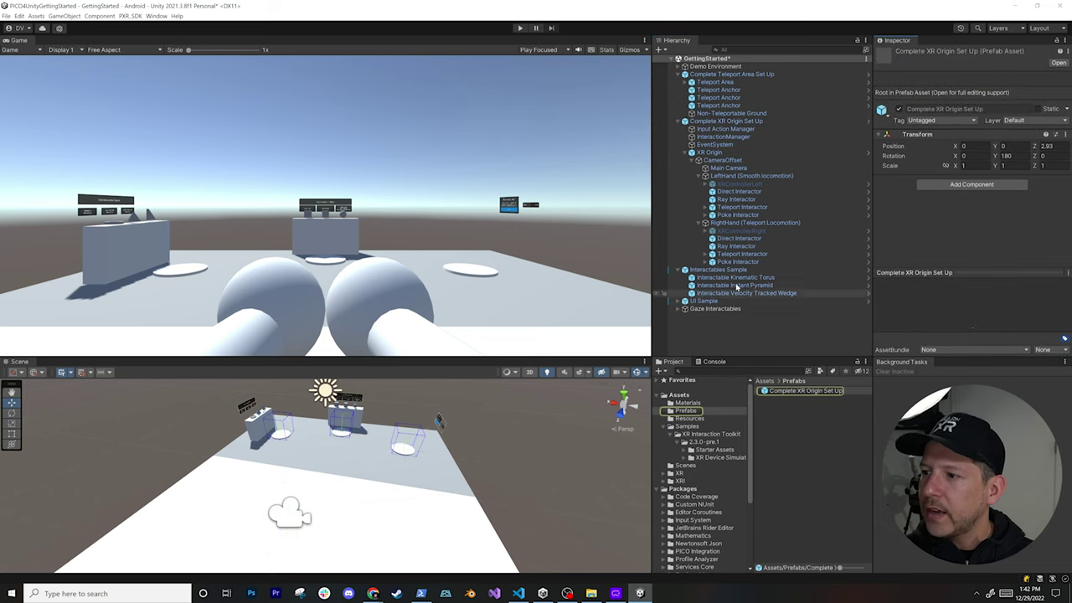
pyautogui.doubleClick(802, 391)
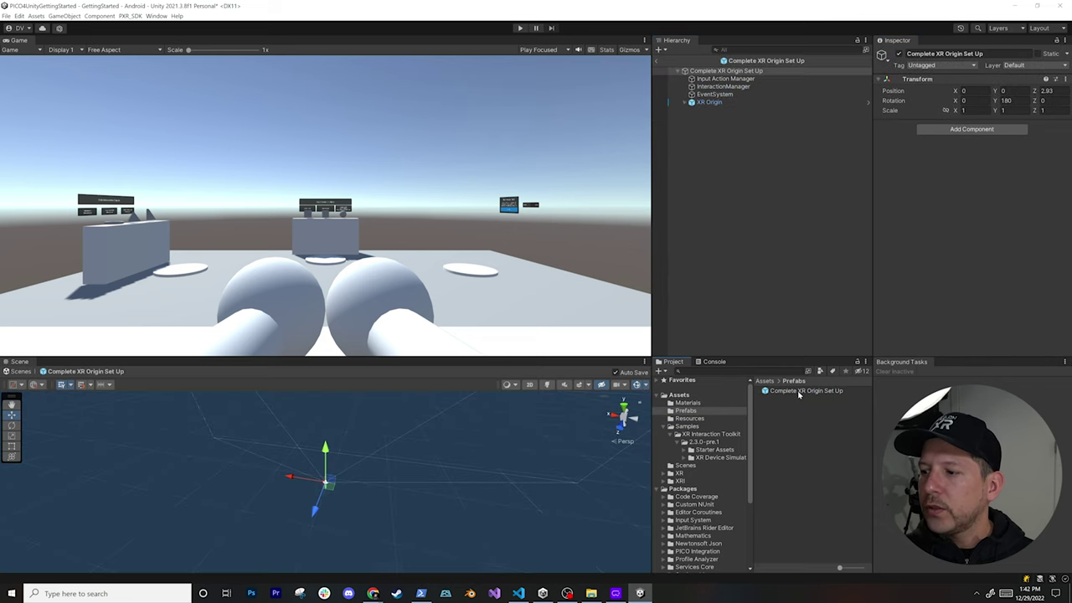
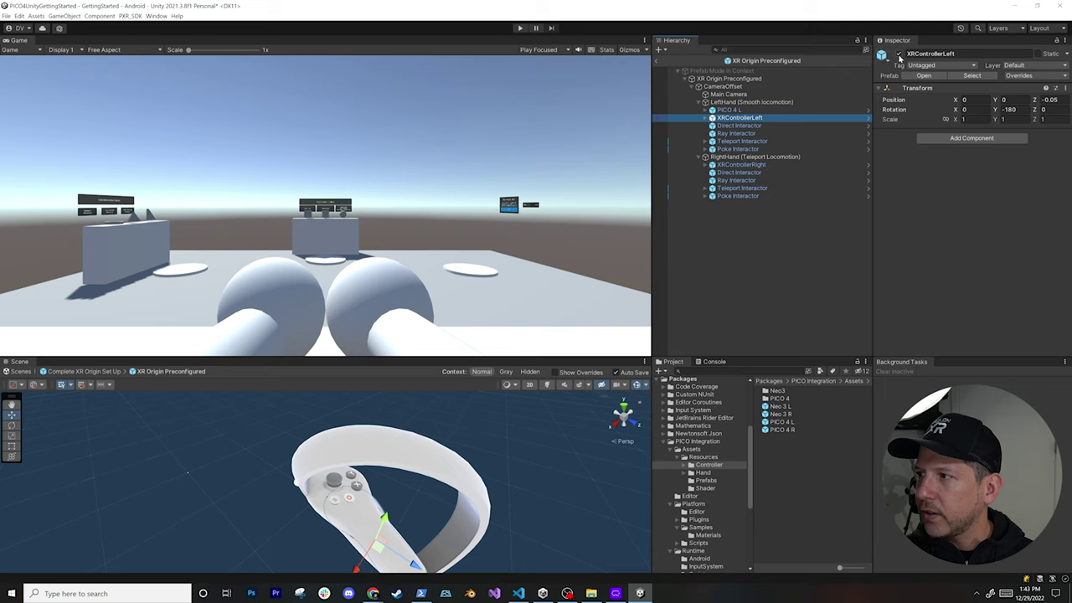
# Step: Add the PICO 4 R controller under RightHand (Teleport Locomotion) with a Z position of -0.05 and deactivate XRControllerRight
pyautogui.click(764, 167)
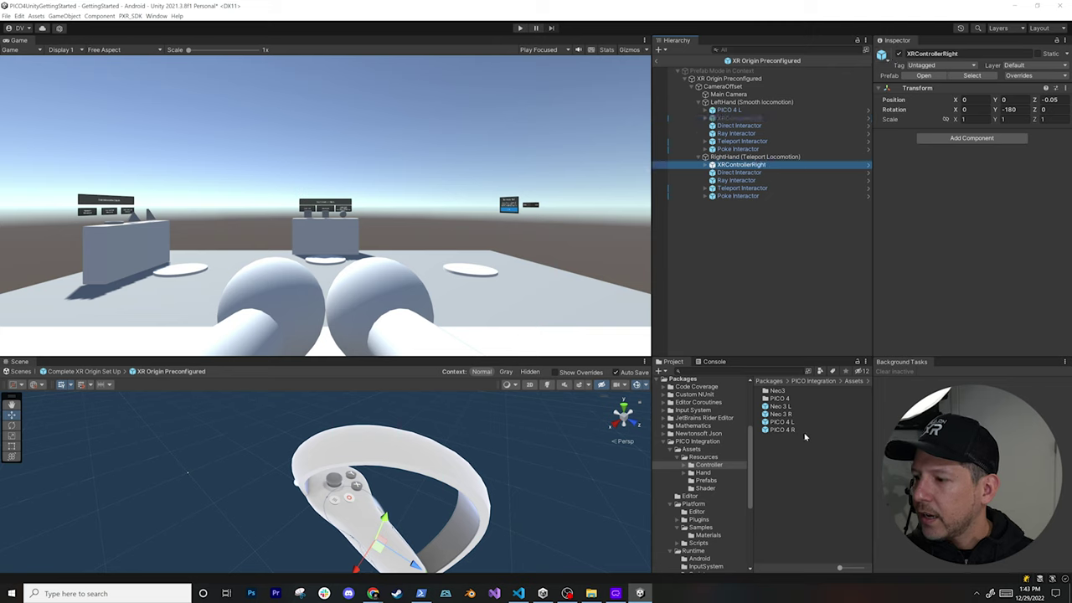
pyautogui.moveTo(795, 430); pyautogui.dragTo(770, 164)
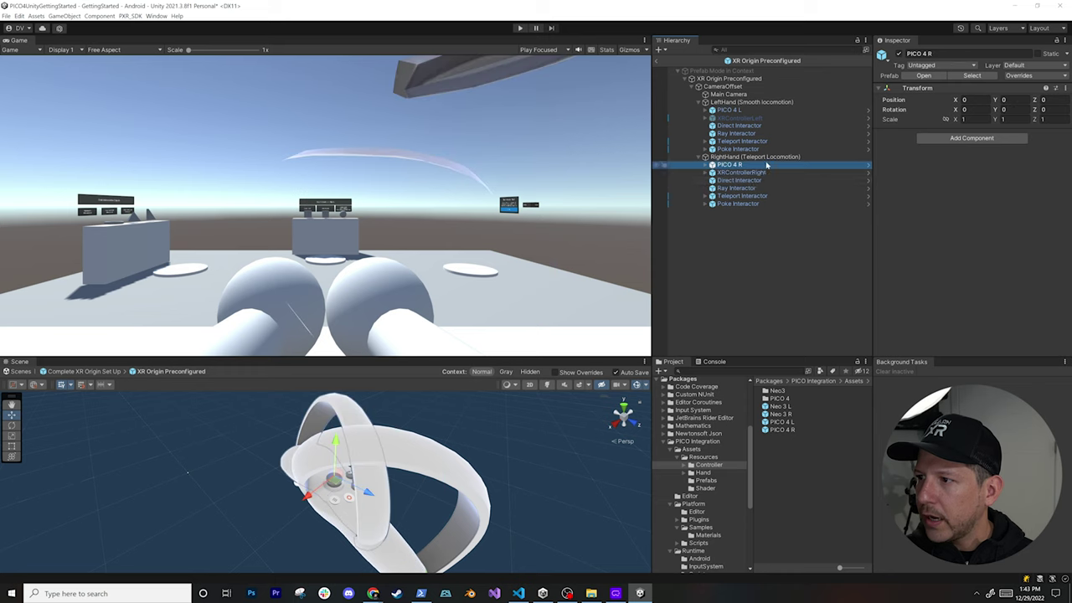
pyautogui.click(1051, 99)
pyautogui.write('-0.05')
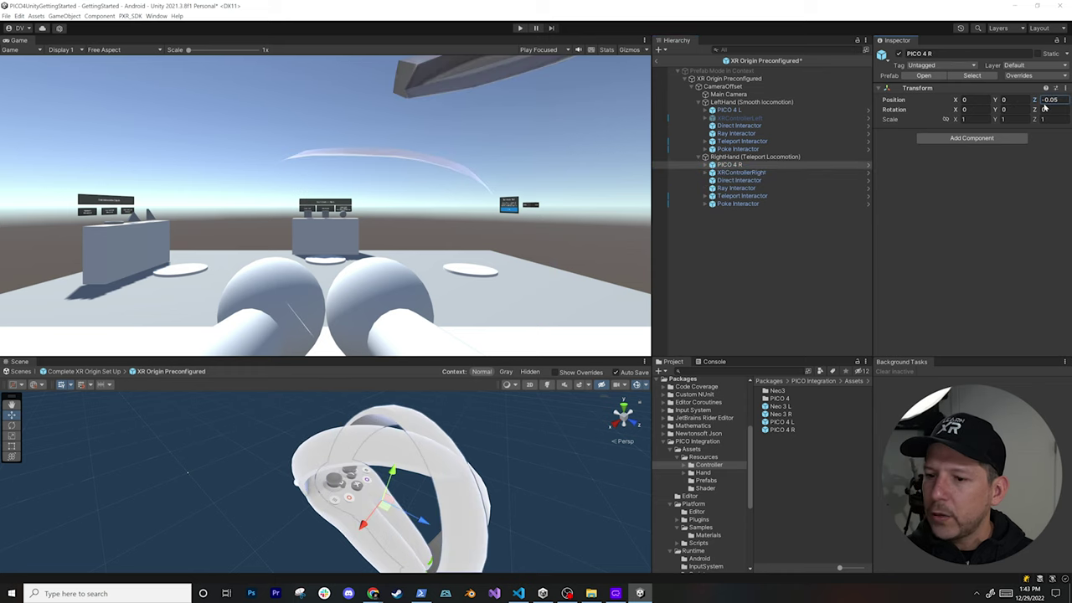
pyautogui.click(742, 173)
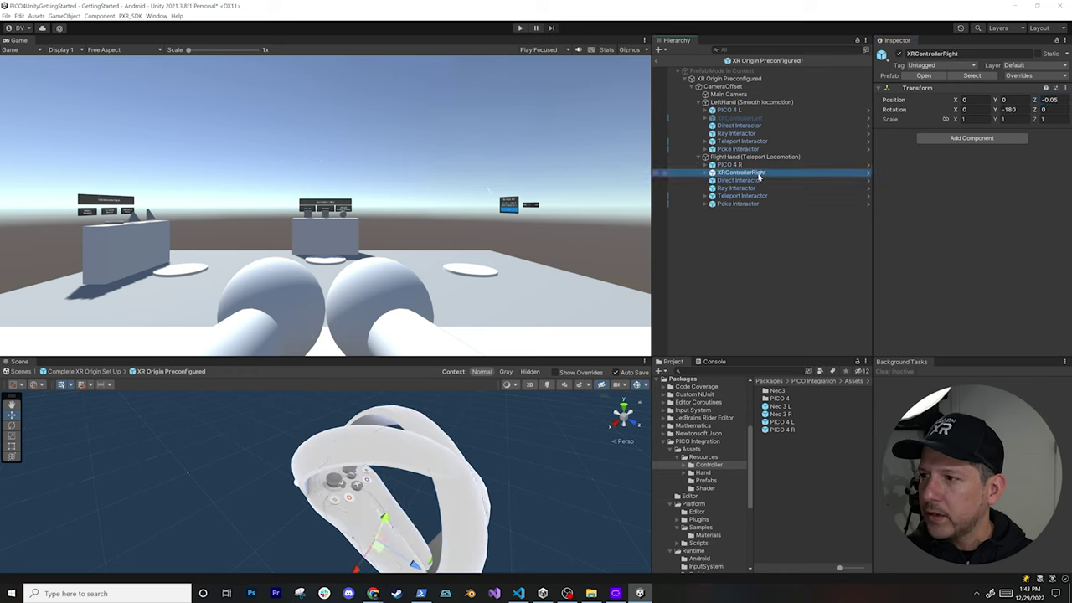
pyautogui.click(899, 54)
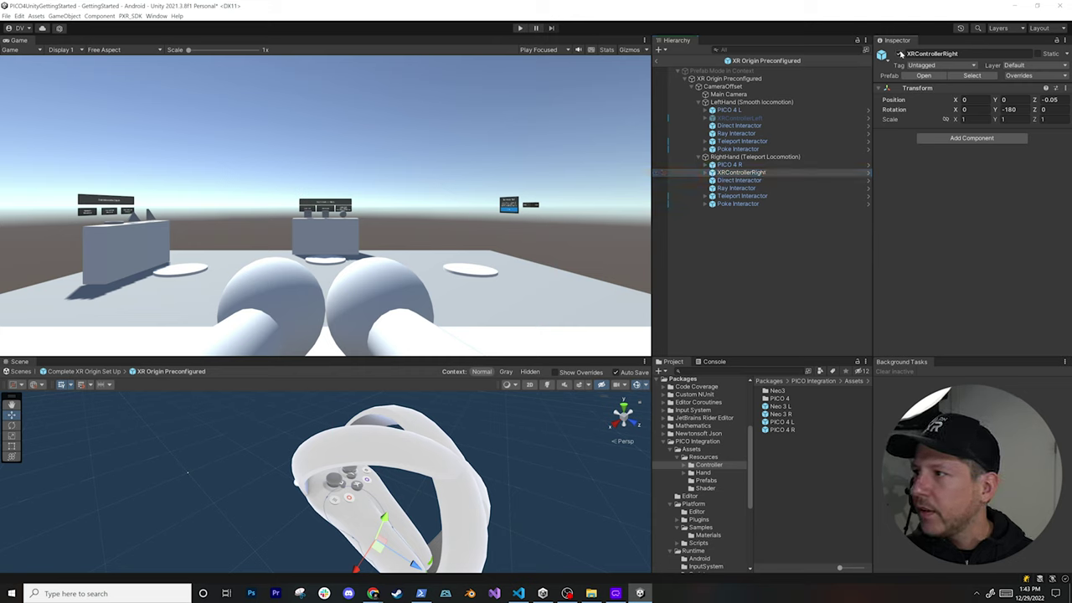
# Step: Inspect the controllers' poke pointers and expand both hands' Poke Interactors down to their Poke Point cylinders
pyautogui.click(744, 165)
pyautogui.keyDown('alt'); pyautogui.moveTo(388, 453); pyautogui.dragTo(320, 502); pyautogui.keyUp('alt')
pyautogui.click(320, 515)
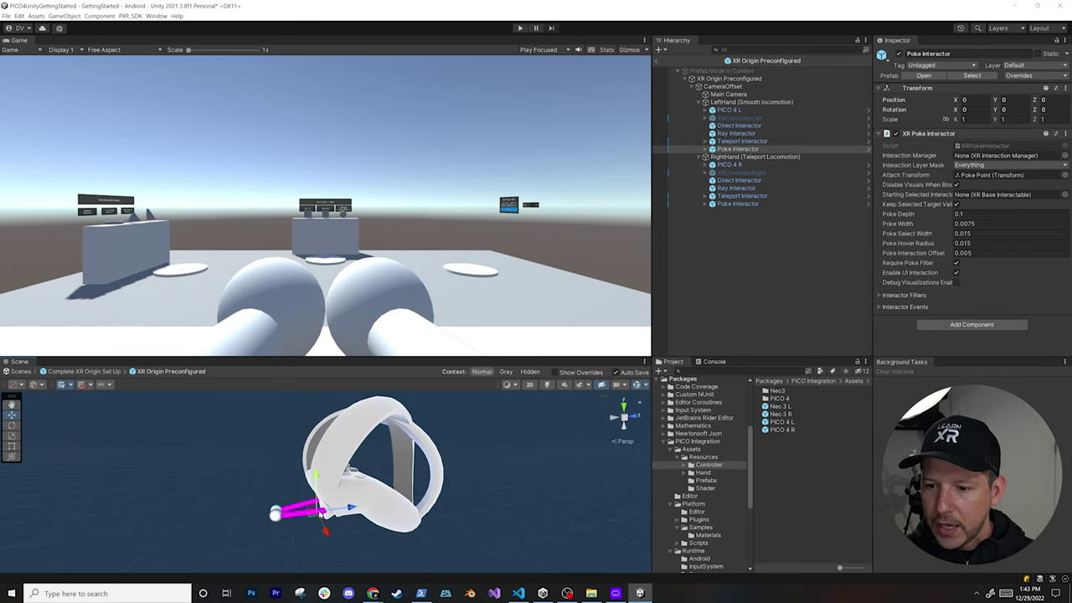
pyautogui.click(705, 149)
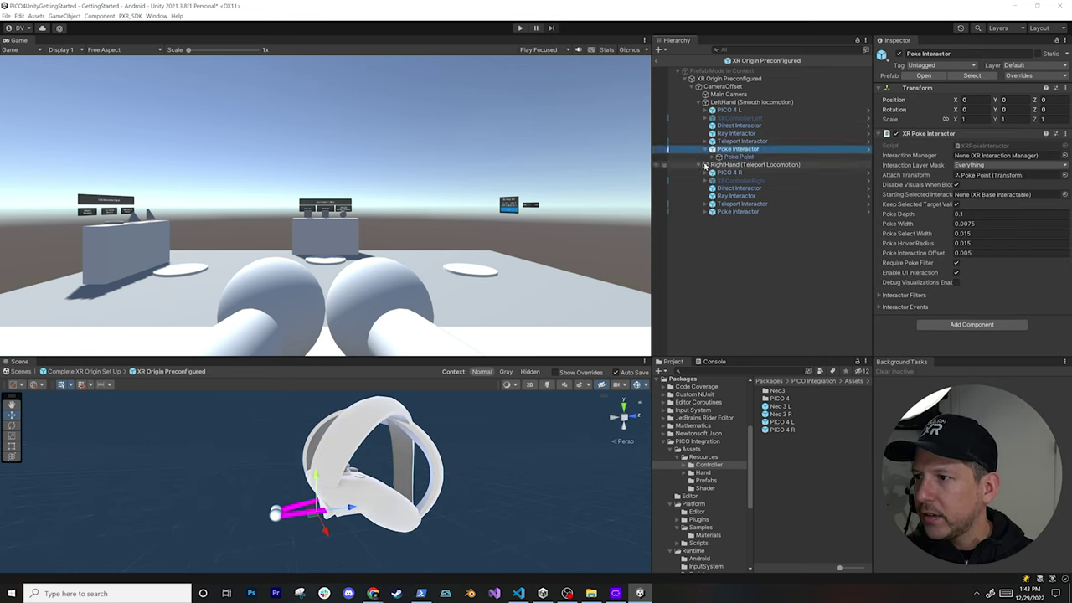
pyautogui.click(712, 157)
pyautogui.click(708, 219)
pyautogui.click(709, 219)
pyautogui.click(708, 227)
pyautogui.click(713, 229)
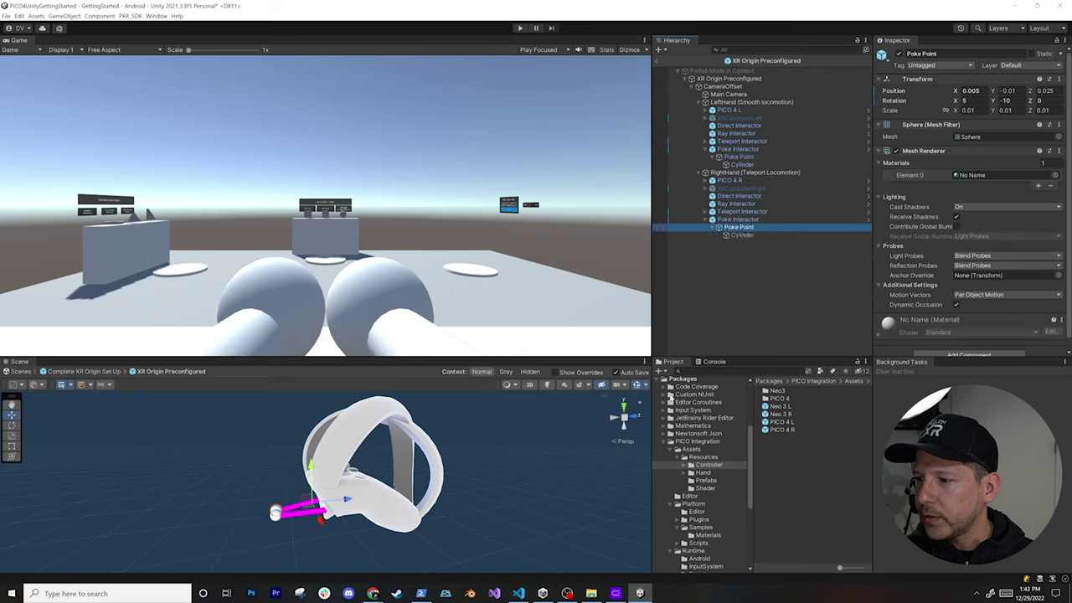
# Step: Apply the Default material from the Materials folder to both Poke Point cylinders and return to the main scene
pyautogui.scroll(5, 698, 430)
pyautogui.click(689, 403)
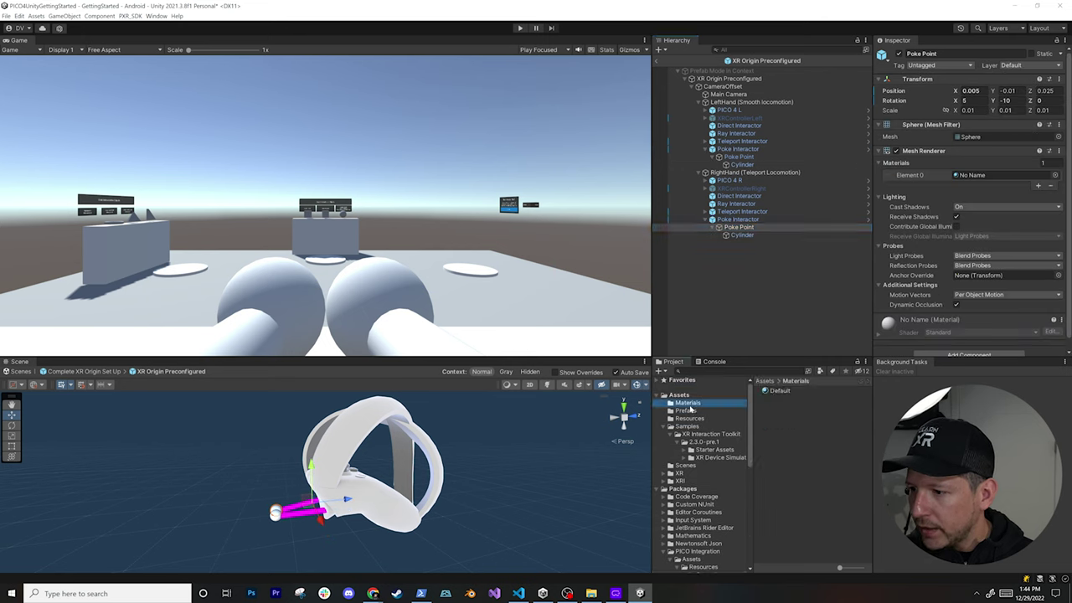
pyautogui.click(758, 228)
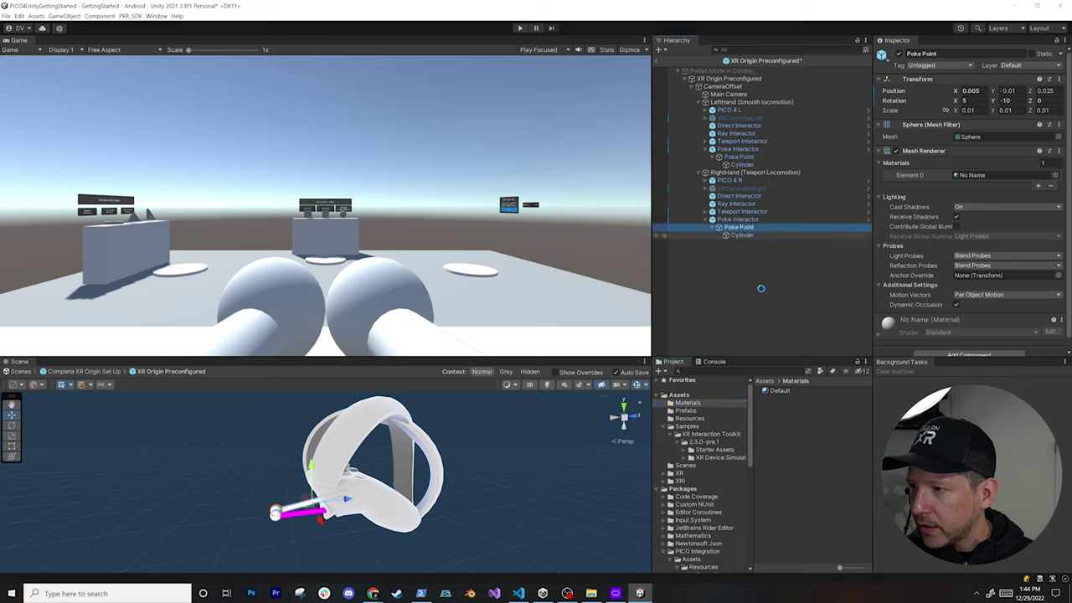
pyautogui.moveTo(775, 393); pyautogui.dragTo(743, 165)
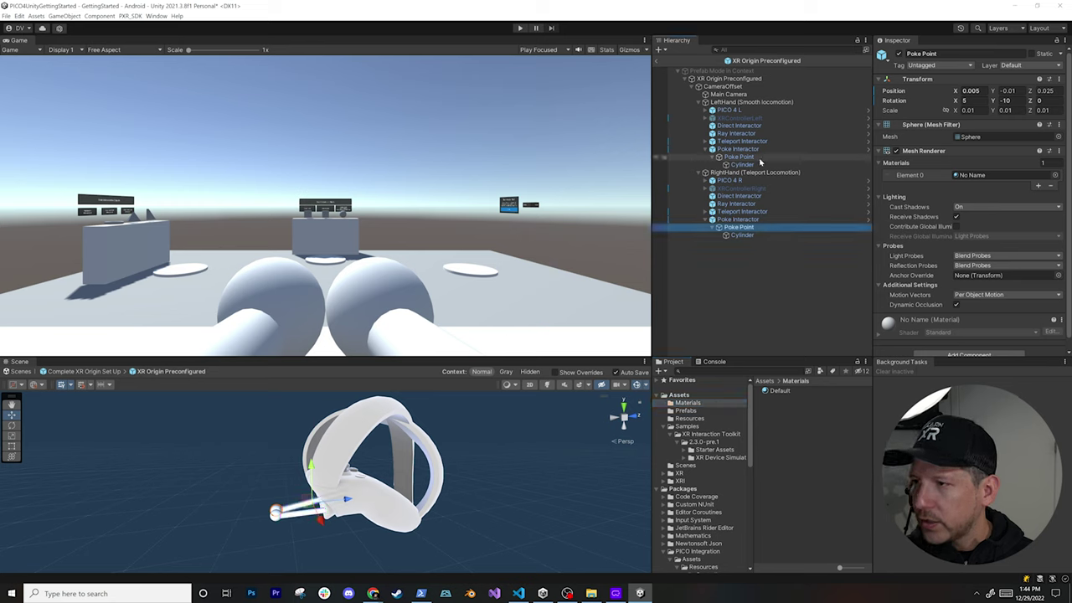
pyautogui.click(660, 60)
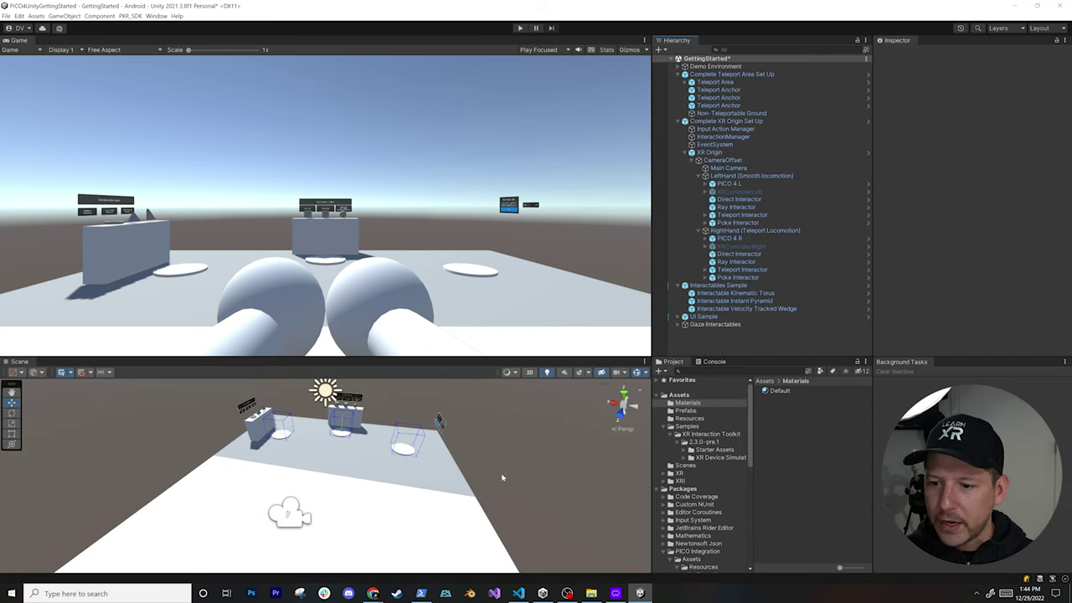
# Step: Examine the PICO 4 L model up close and the XR Controller settings of LeftHand (Smooth locomotion), including its model reference
pyautogui.click(742, 184)
pyautogui.click(746, 176)
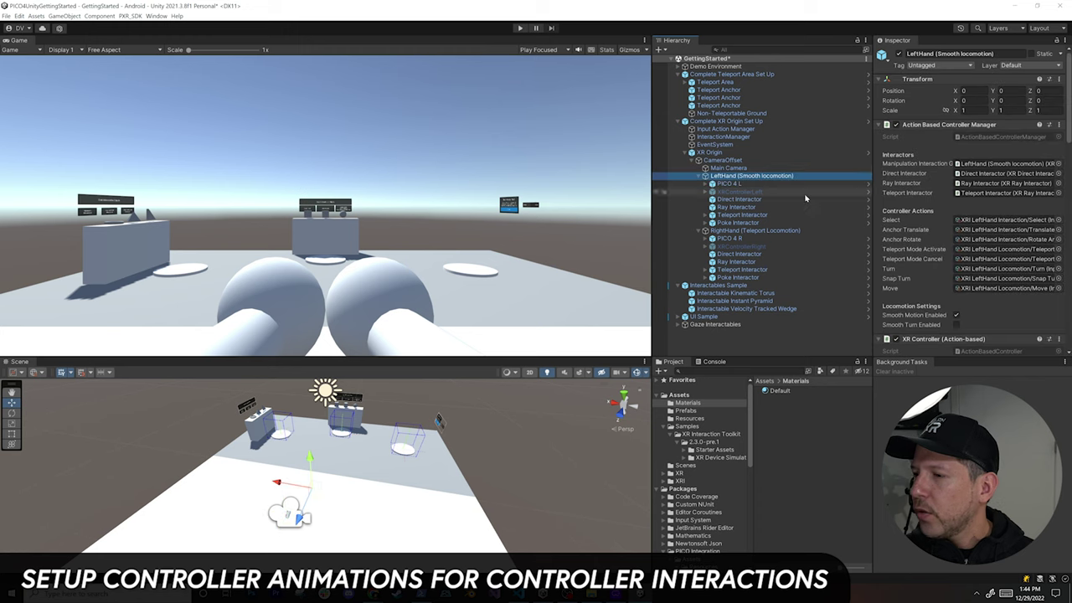
pyautogui.doubleClick(729, 184)
pyautogui.keyDown('alt'); pyautogui.moveTo(335, 469); pyautogui.dragTo(235, 470); pyautogui.keyUp('alt')
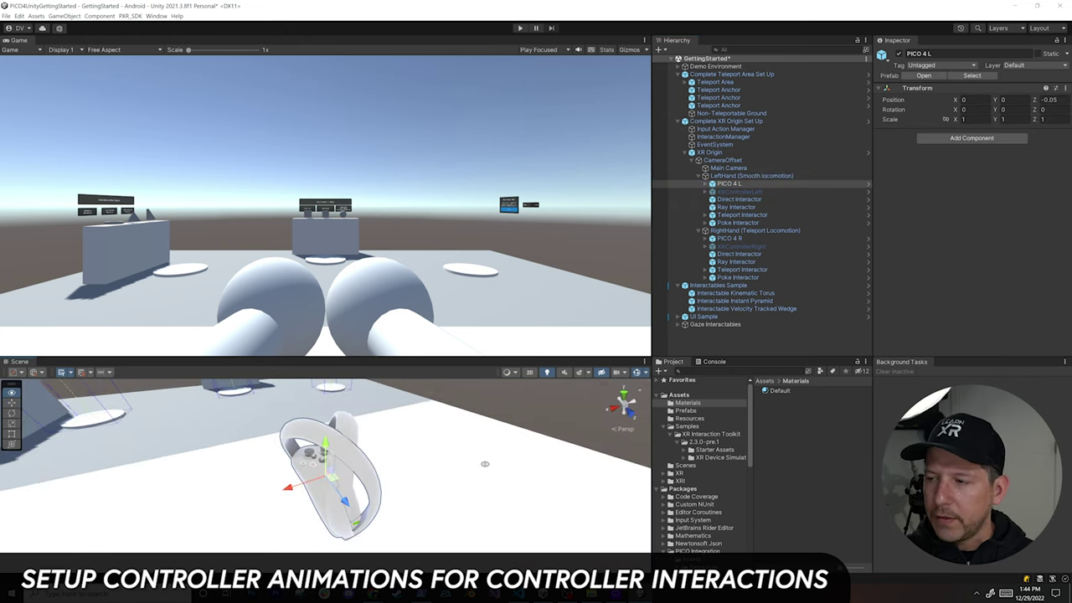
pyautogui.click(757, 178)
pyautogui.scroll(-5, 991, 243)
pyautogui.scroll(-3, 991, 243)
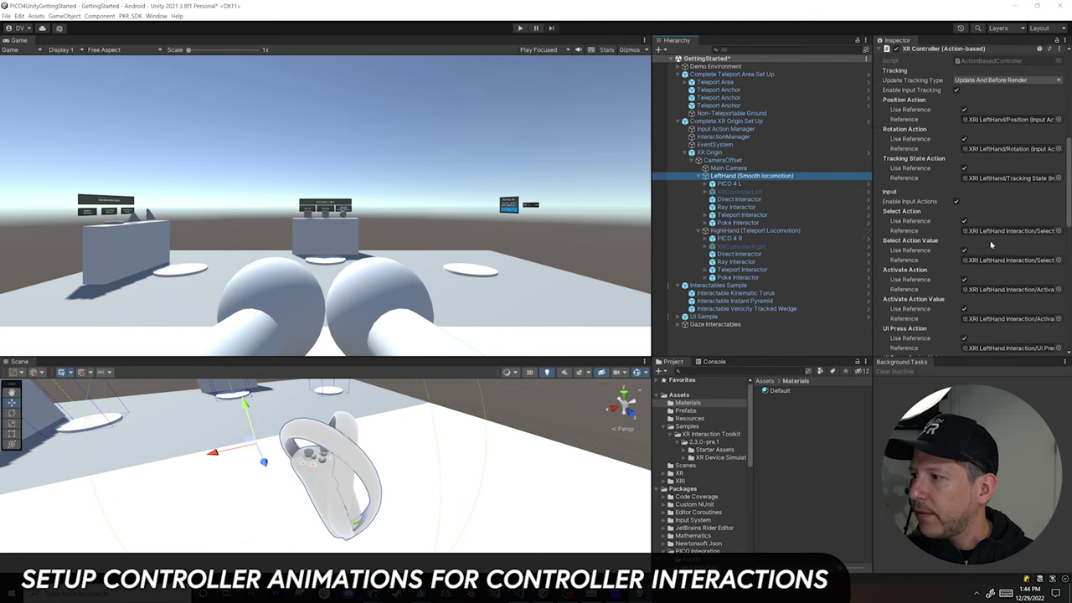
pyautogui.scroll(-10, 991, 244)
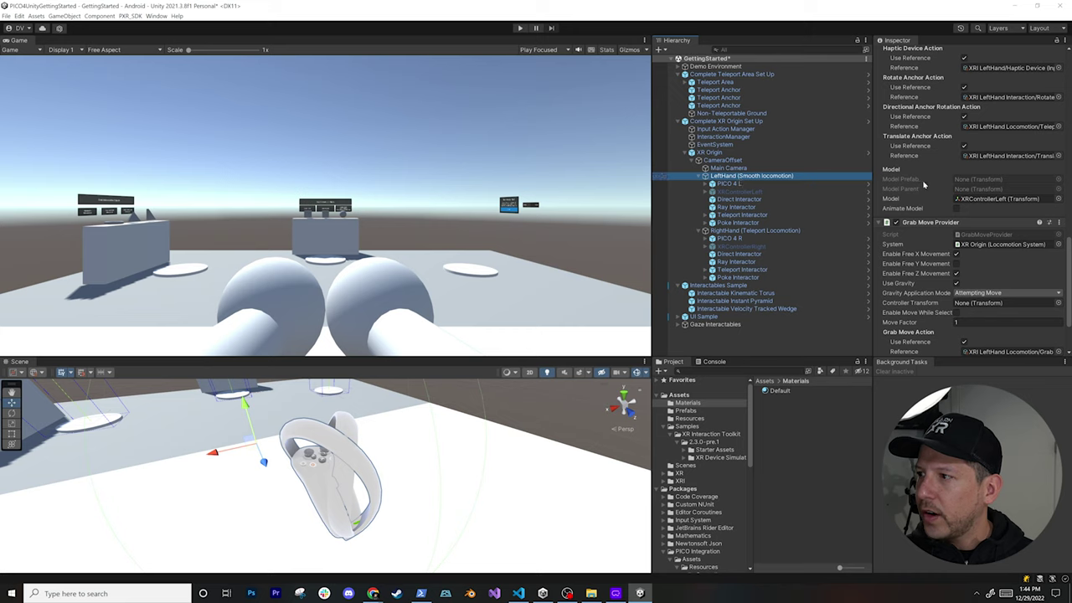
# Step: Assign PICO4_Controller_Left as the model in LeftHand (Smooth locomotion)'s XR Controller and enable Animate Model
pyautogui.click(726, 184)
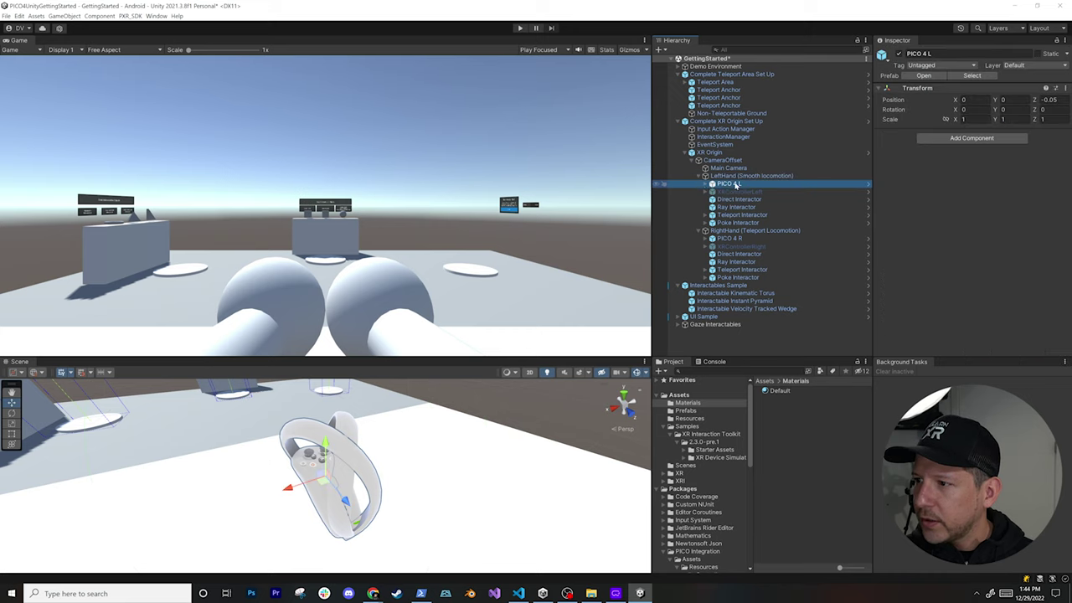
pyautogui.click(706, 184)
pyautogui.click(742, 177)
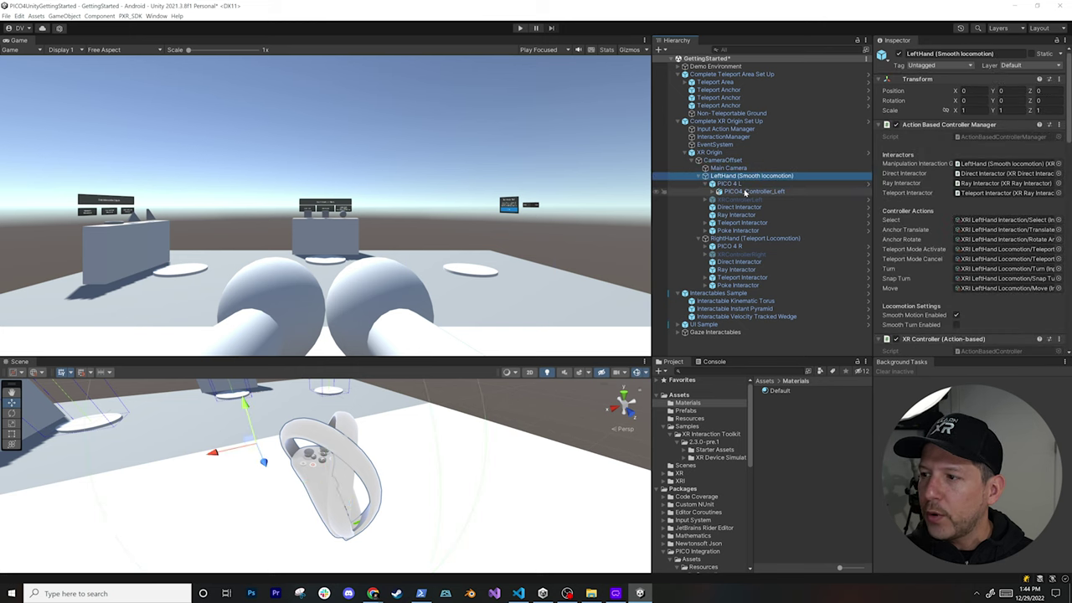
pyautogui.scroll(-10, 978, 249)
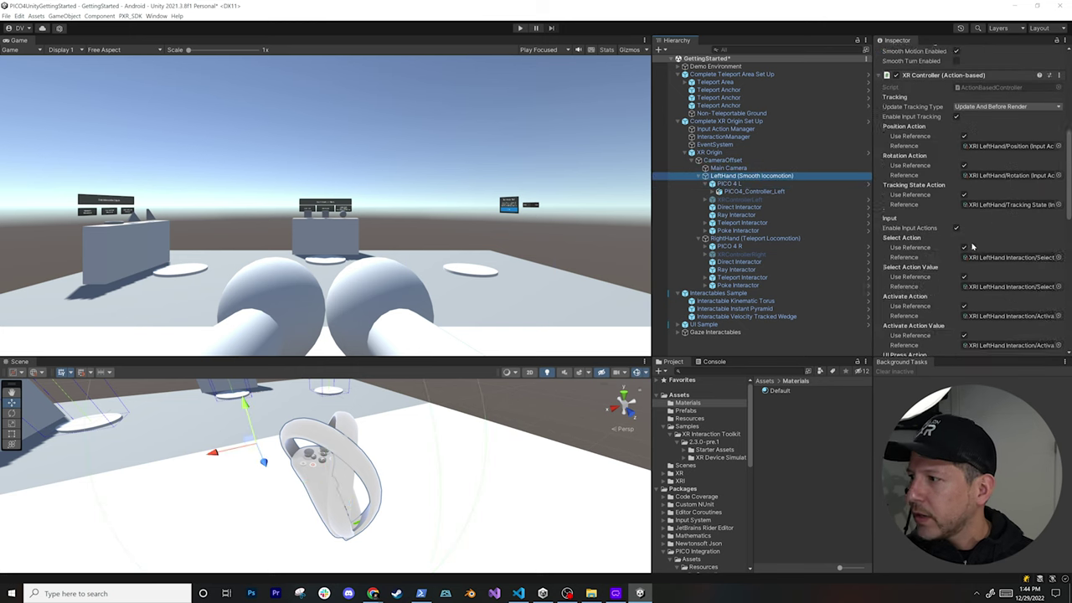
pyautogui.scroll(-3, 978, 249)
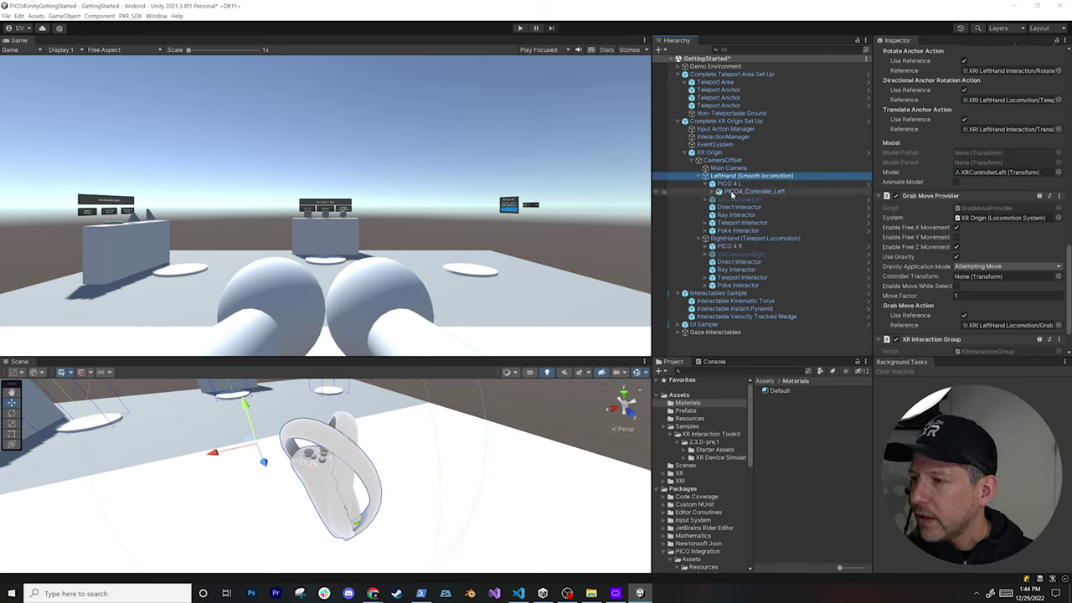
pyautogui.moveTo(921, 201); pyautogui.dragTo(1013, 177)
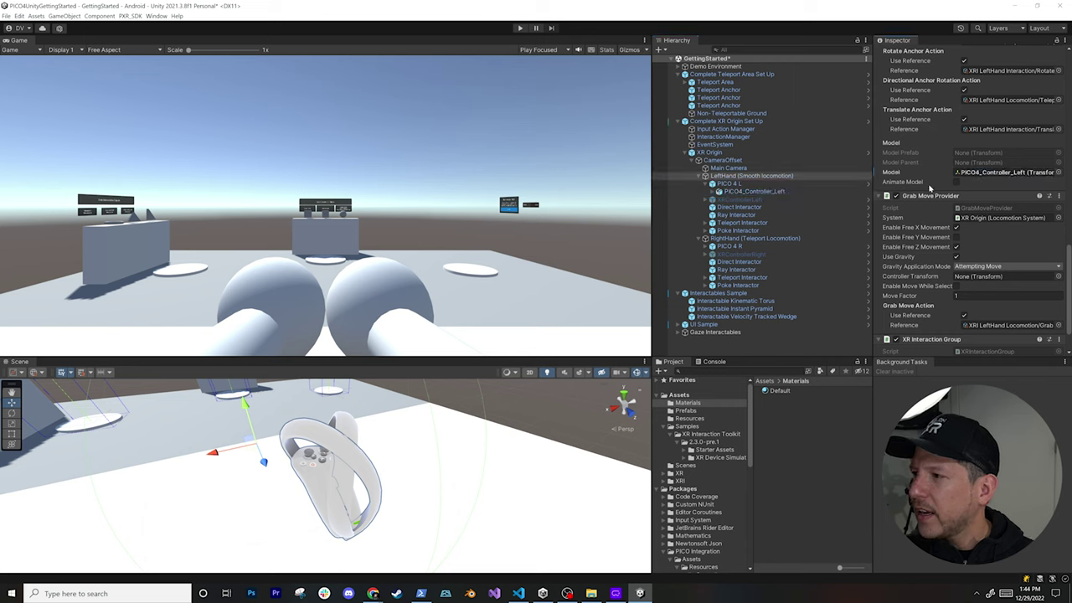
pyautogui.click(956, 182)
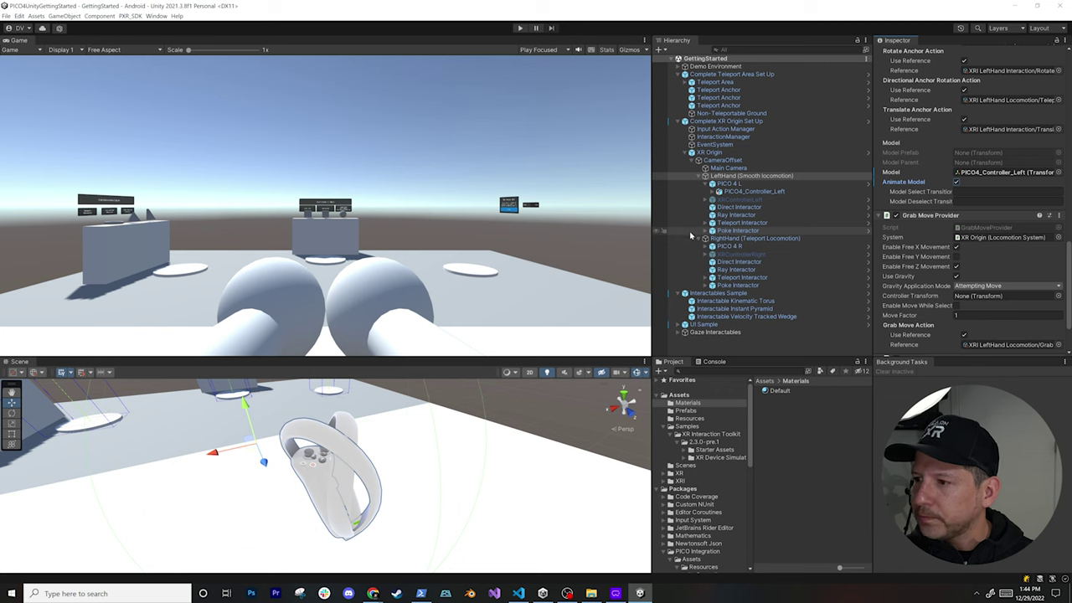
# Step: Assign PICO4_Controller_Right as the model in RightHand (Teleport Locomotion)'s XR Controller and enable Animate Model
pyautogui.click(722, 245)
pyautogui.click(733, 238)
pyautogui.click(706, 247)
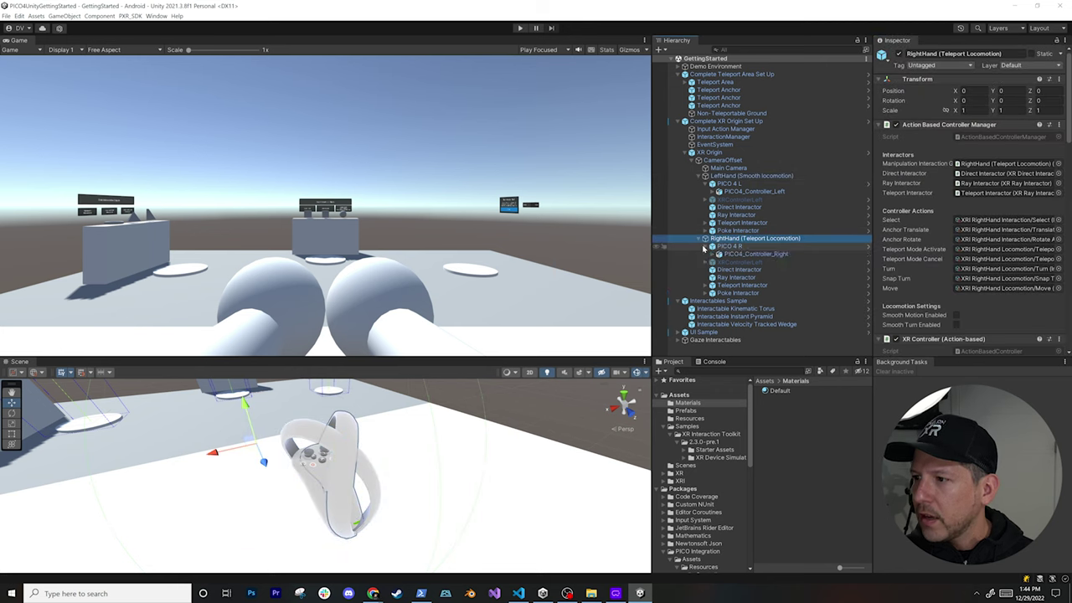
pyautogui.scroll(-15, 991, 268)
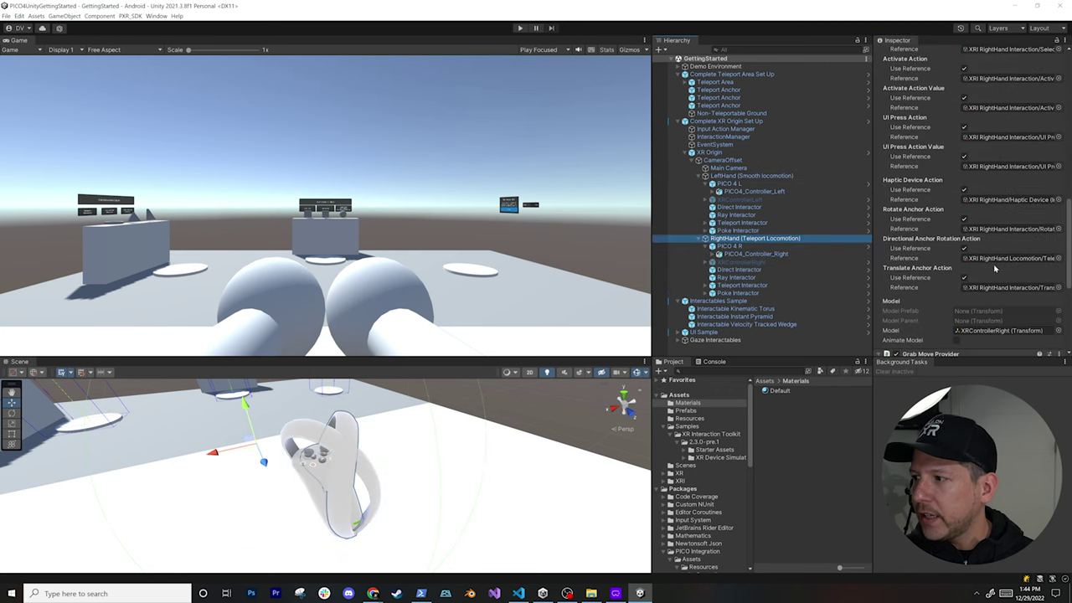
pyautogui.click(963, 252)
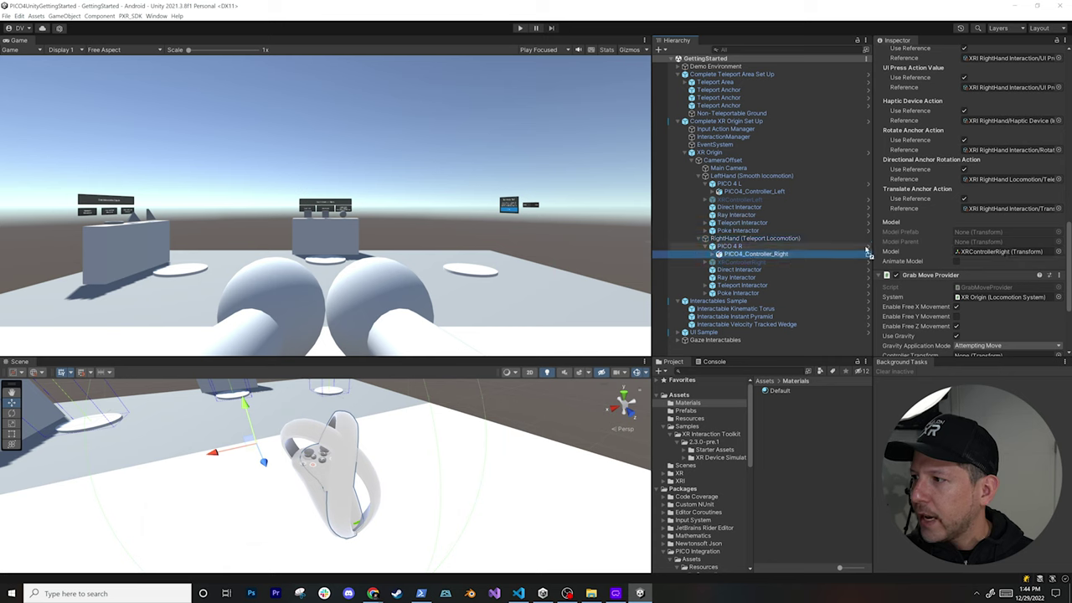
pyautogui.moveTo(964, 261); pyautogui.dragTo(965, 257)
pyautogui.click(956, 262)
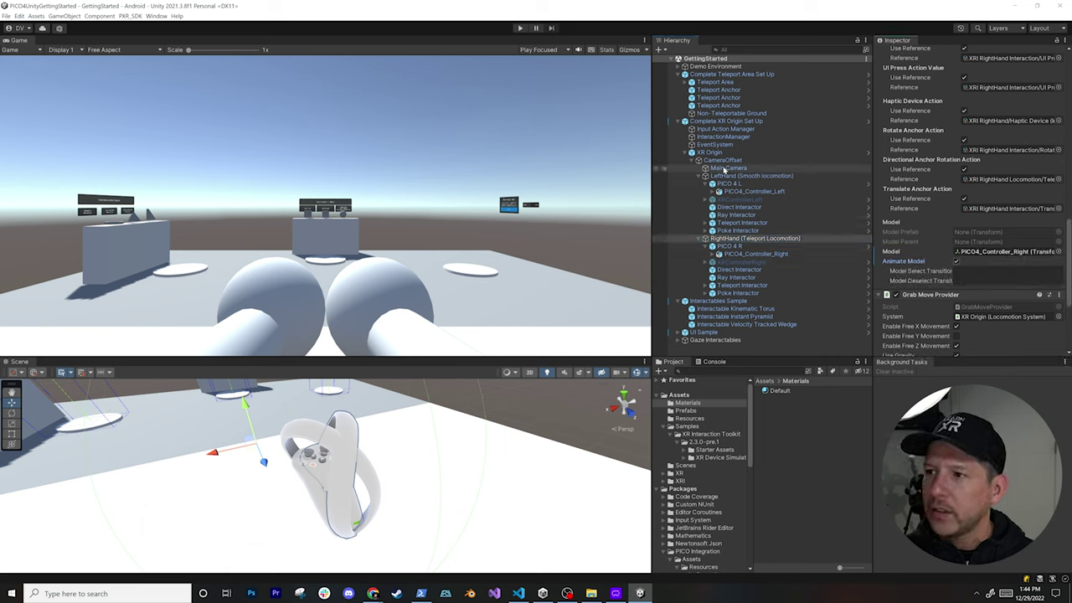
# Step: Apply all overrides of Complete XR Origin Set Up to its prefab and frame the rig in the scene
pyautogui.click(741, 123)
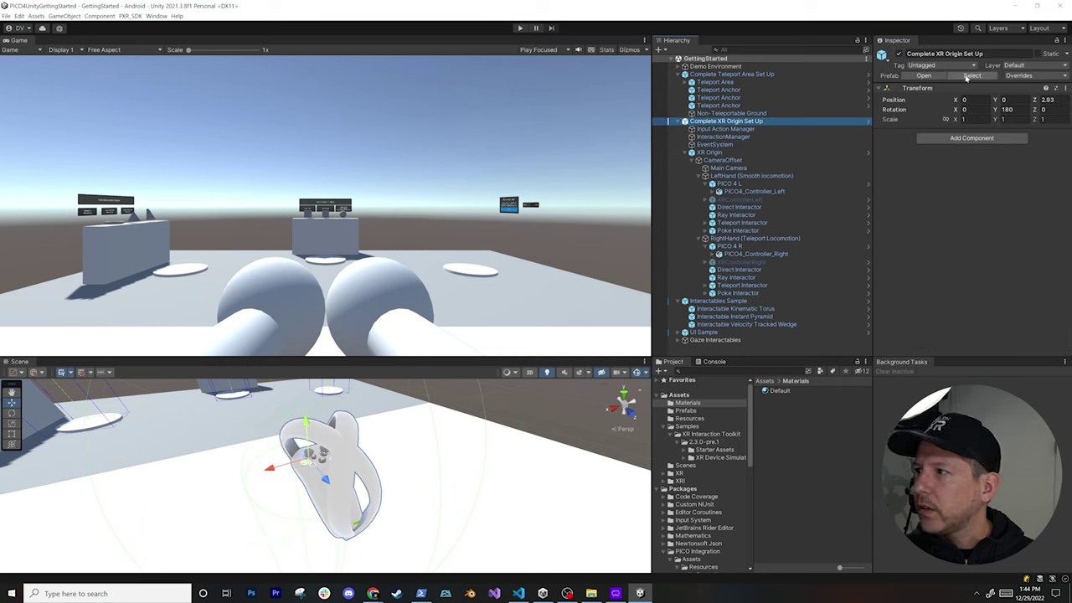
pyautogui.click(1009, 76)
pyautogui.click(1035, 196)
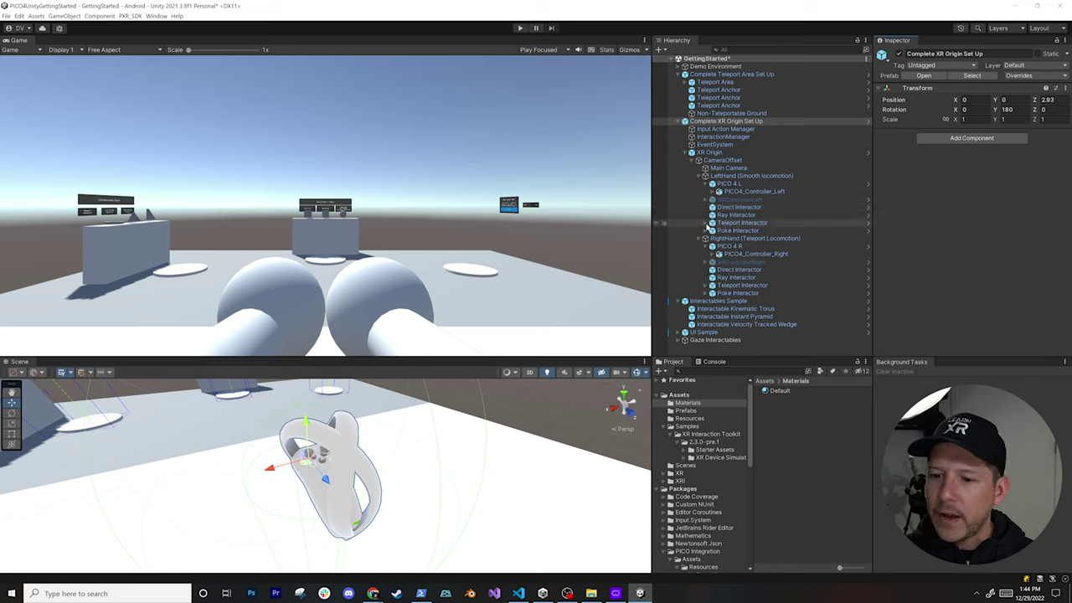
pyautogui.press('f')
pyautogui.keyDown('alt'); pyautogui.moveTo(335, 469); pyautogui.dragTo(131, 181); pyautogui.keyUp('alt')
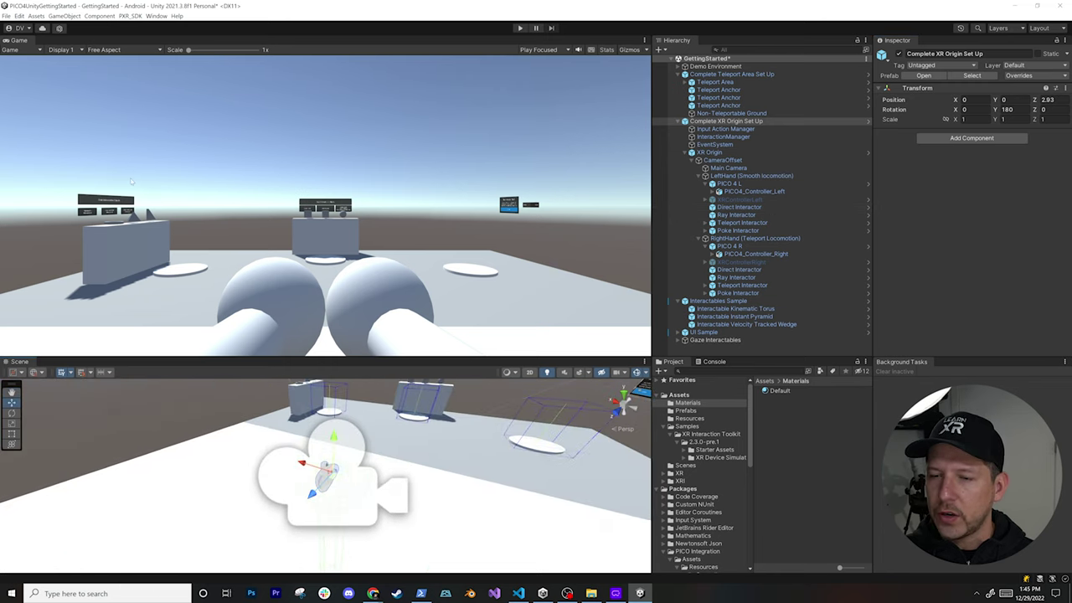
# Step: Add the open GettingStarted scene to the Android build and enable Development Build
pyautogui.click(6, 16)
pyautogui.click(50, 113)
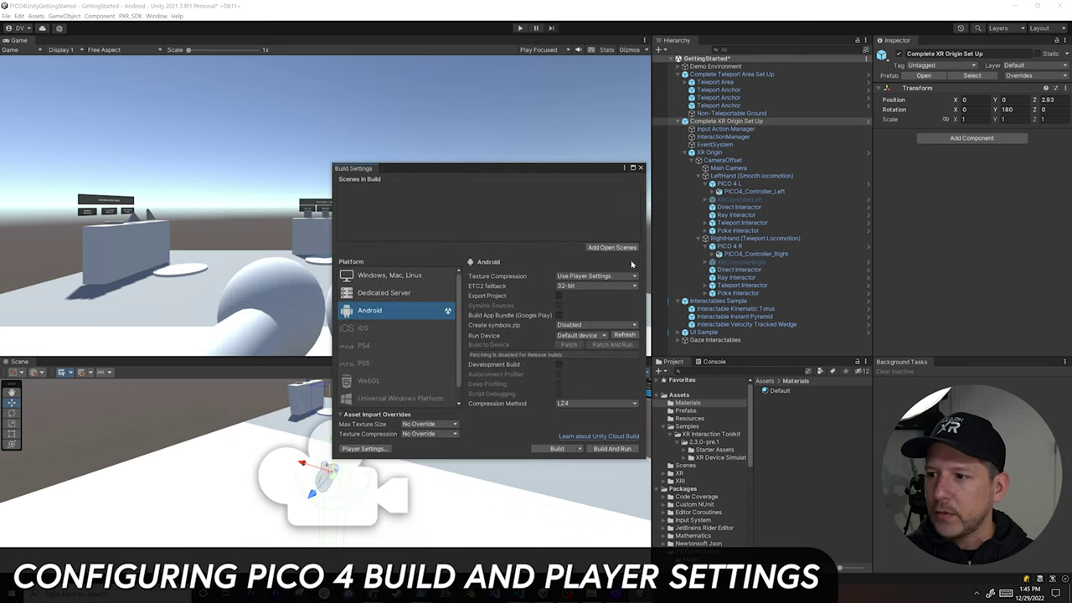
pyautogui.click(611, 248)
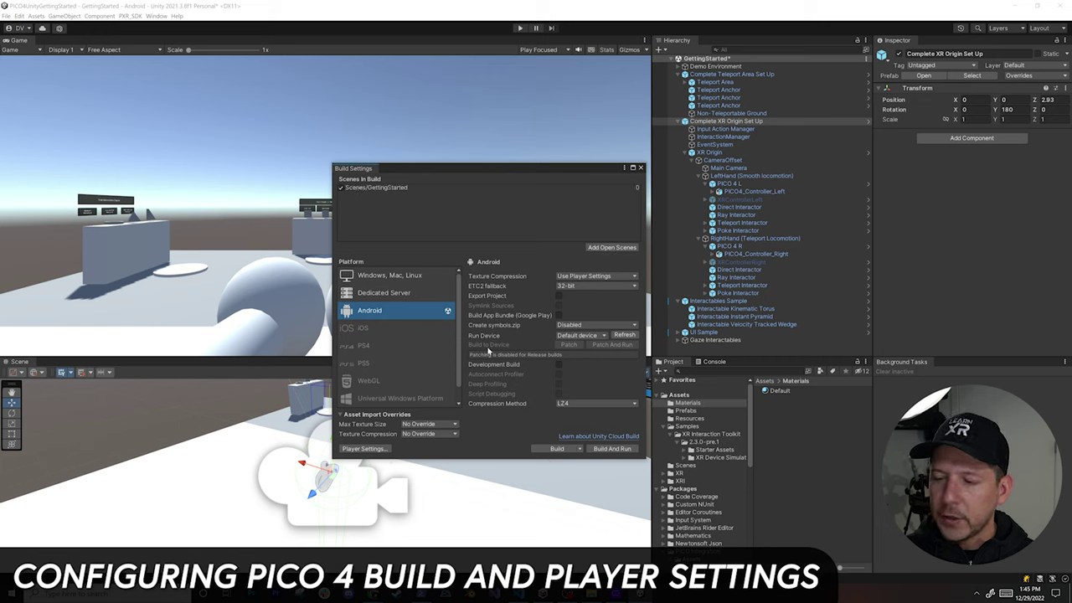
pyautogui.click(558, 364)
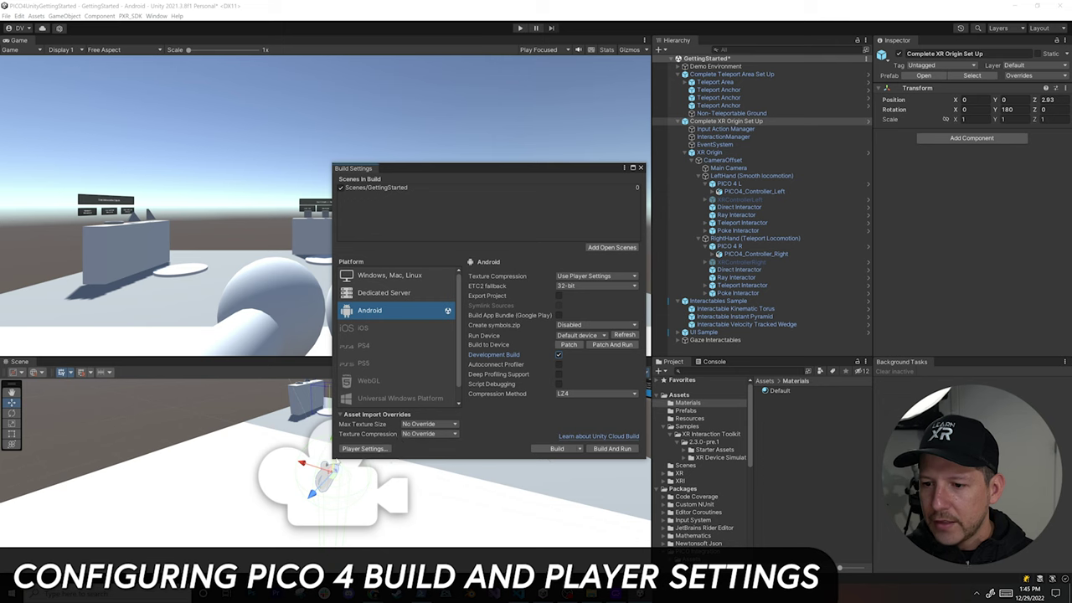
# Step: In the Player settings, set the company name to Learn XR LLC, the product name to PICO4Demo and the version to 1.0.0
pyautogui.click(363, 449)
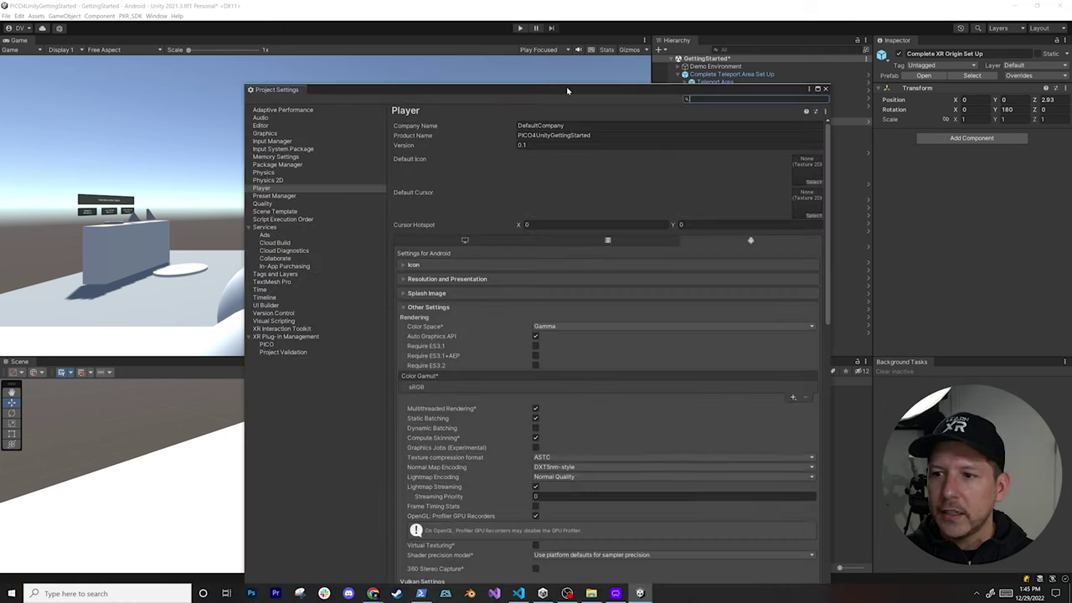
pyautogui.moveTo(566, 90); pyautogui.dragTo(503, 41)
pyautogui.click(500, 76)
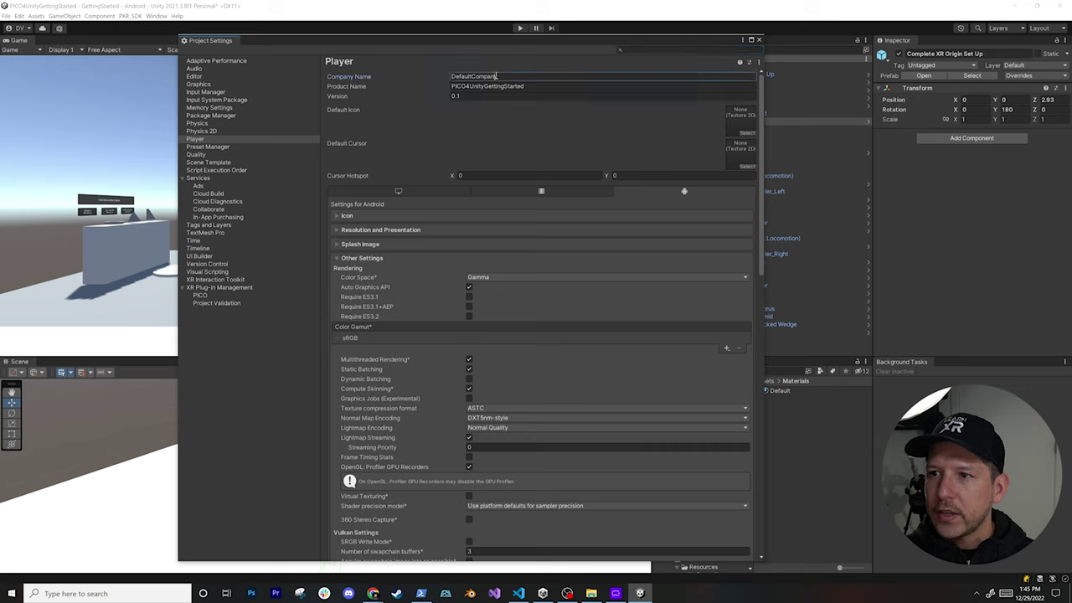
pyautogui.doubleClick(501, 76)
pyautogui.write('Learn XR LLC')
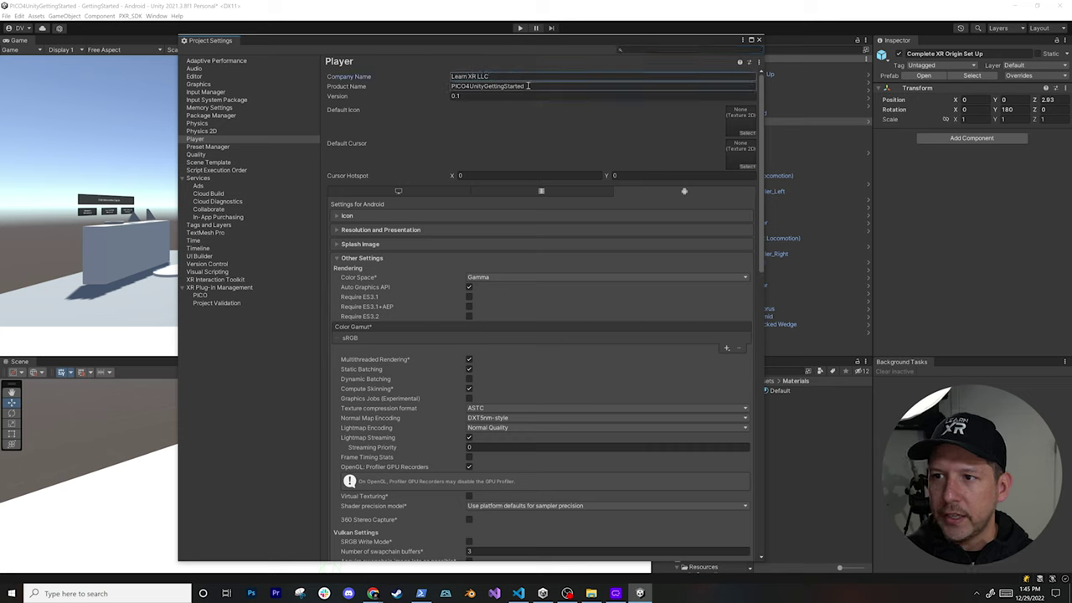
pyautogui.click(527, 85)
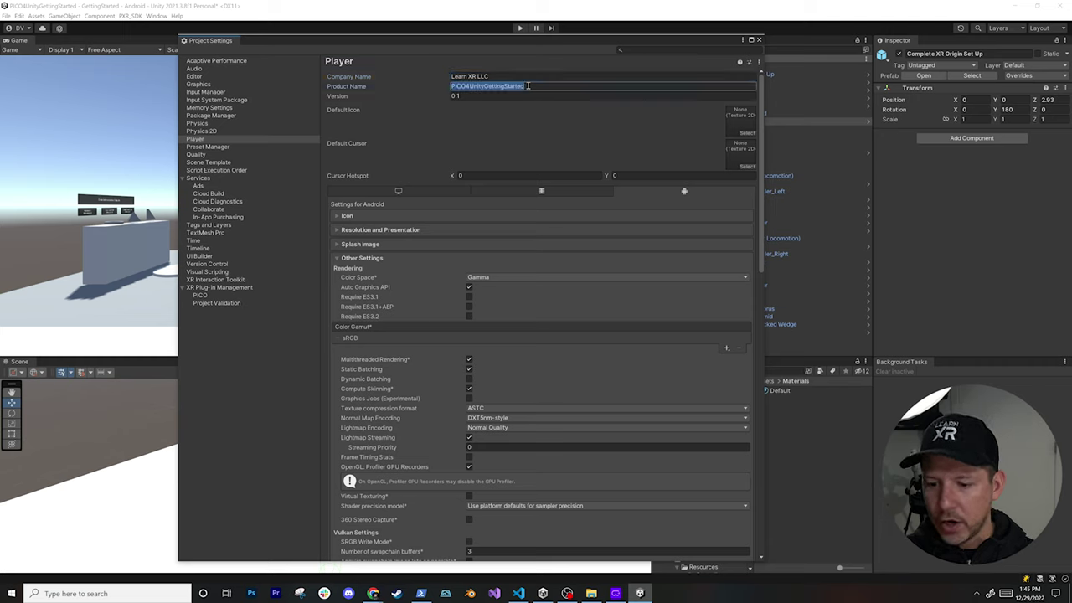
pyautogui.write('PICO4Demo')
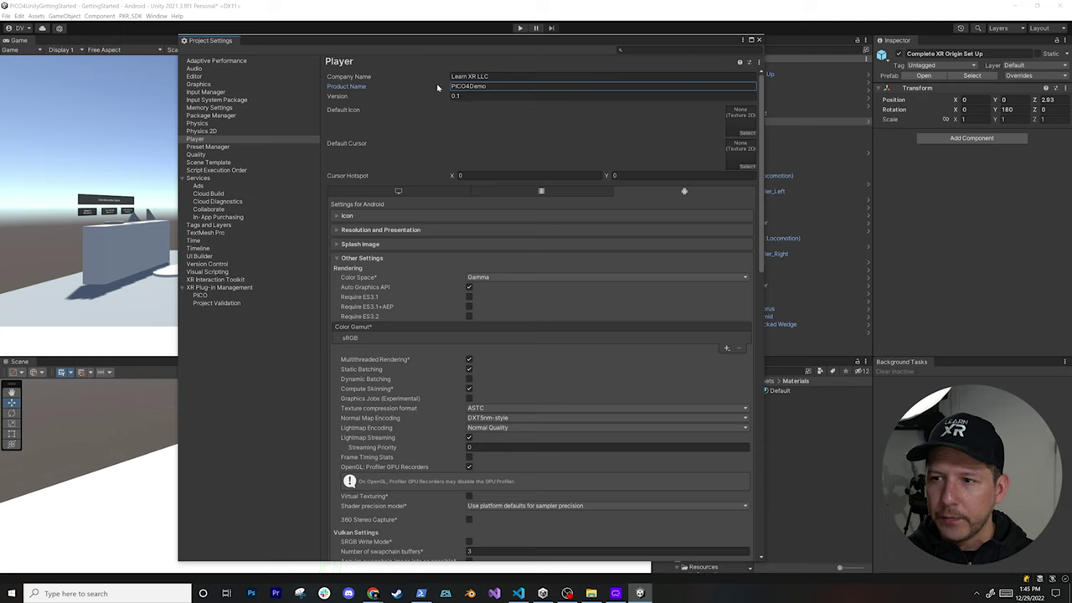
pyautogui.click(469, 95)
pyautogui.write('1.0')
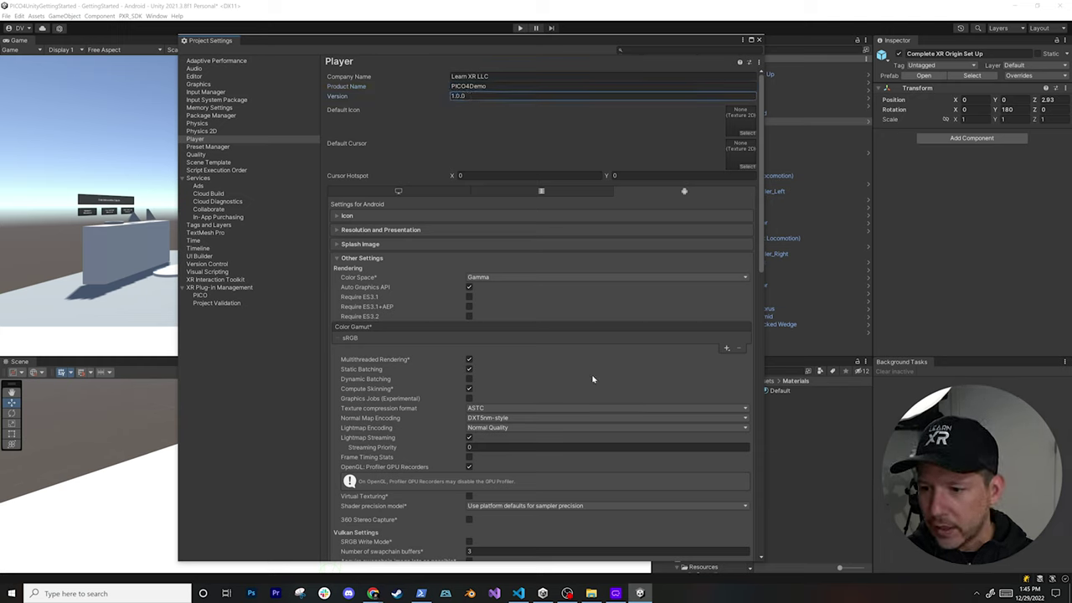
# Step: Set the Android player's Minimum API Level to Android 8.0 'Oreo' (API level 26)
pyautogui.scroll(-10, 347, 408)
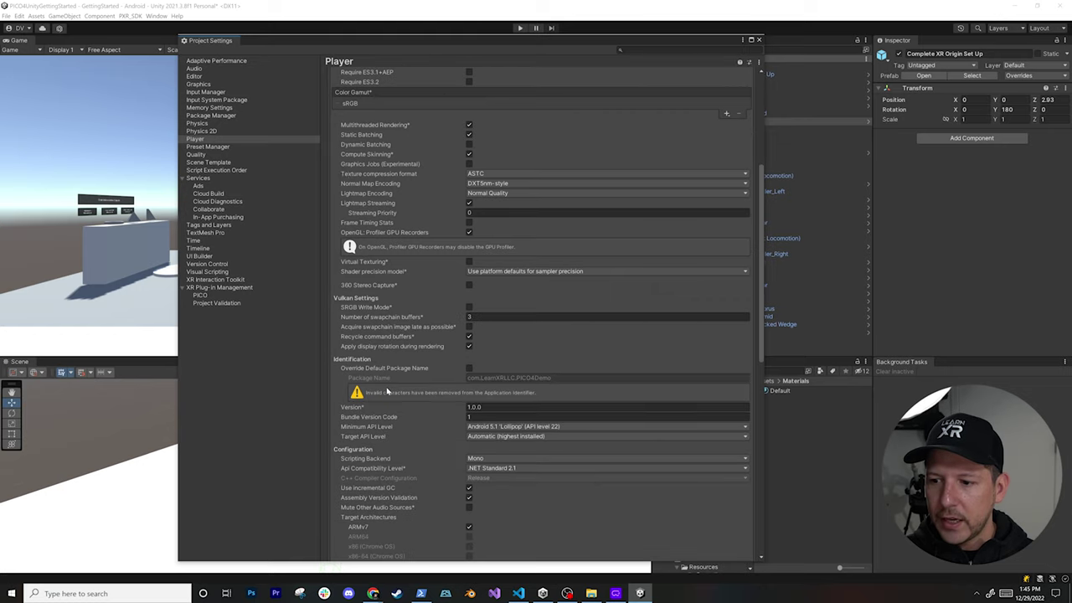
pyautogui.click(529, 310)
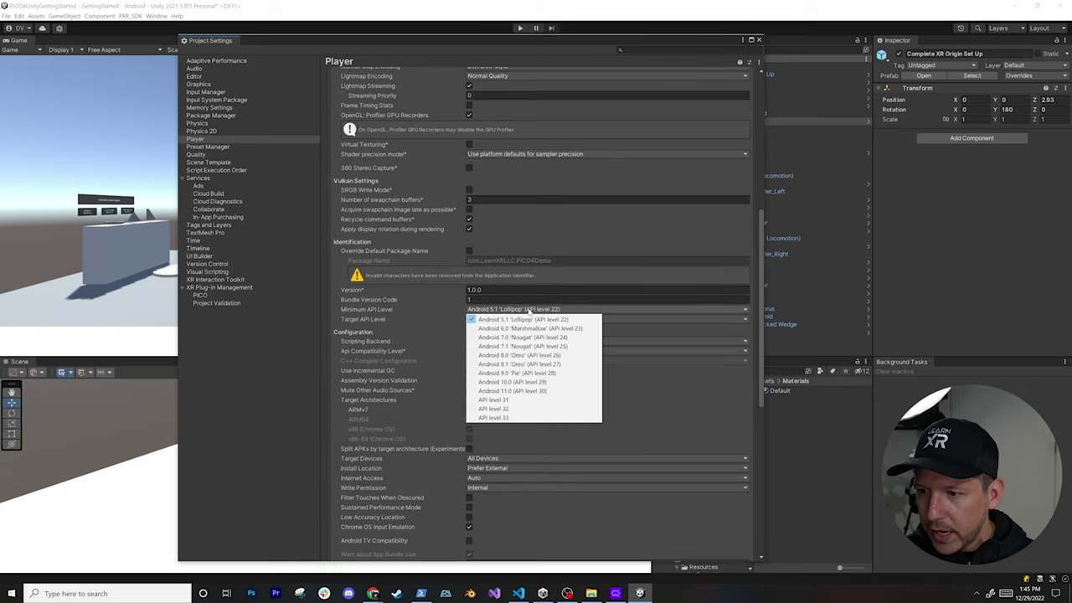
pyautogui.click(550, 356)
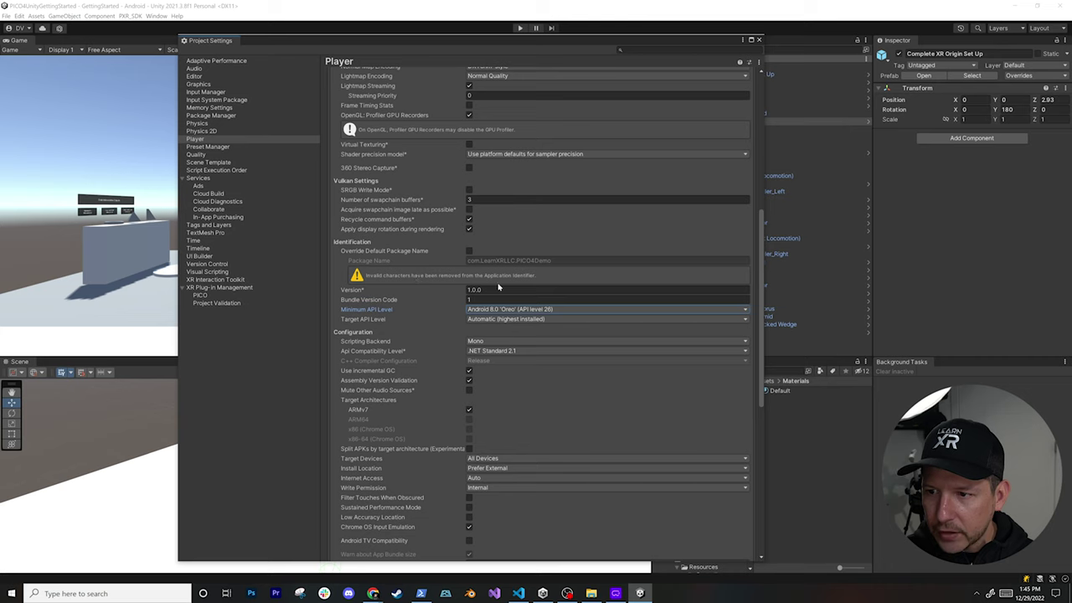
pyautogui.scroll(1, 507, 289)
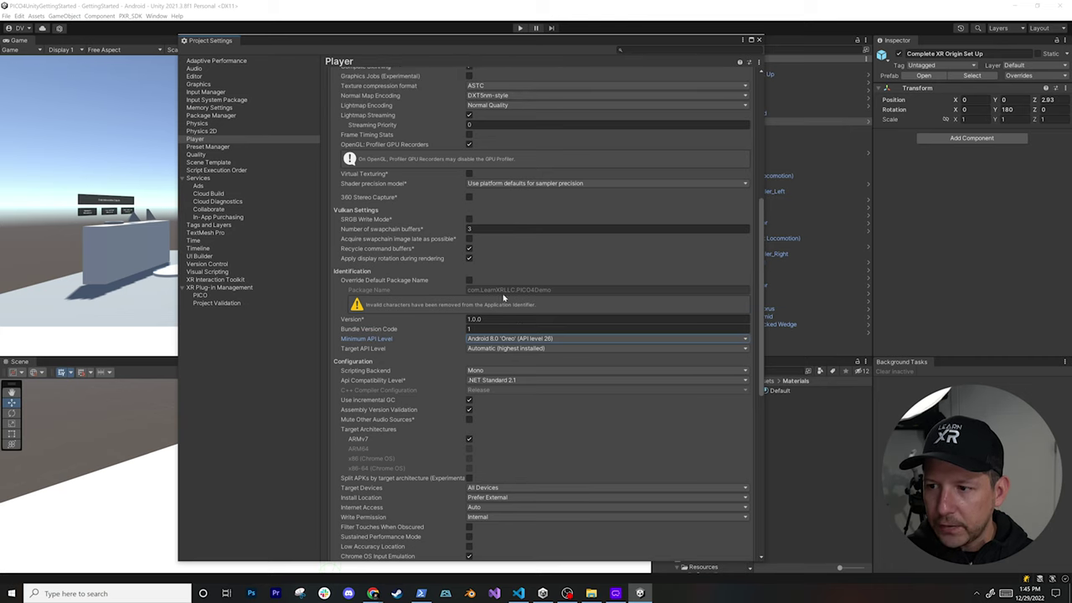
pyautogui.scroll(10, 500, 303)
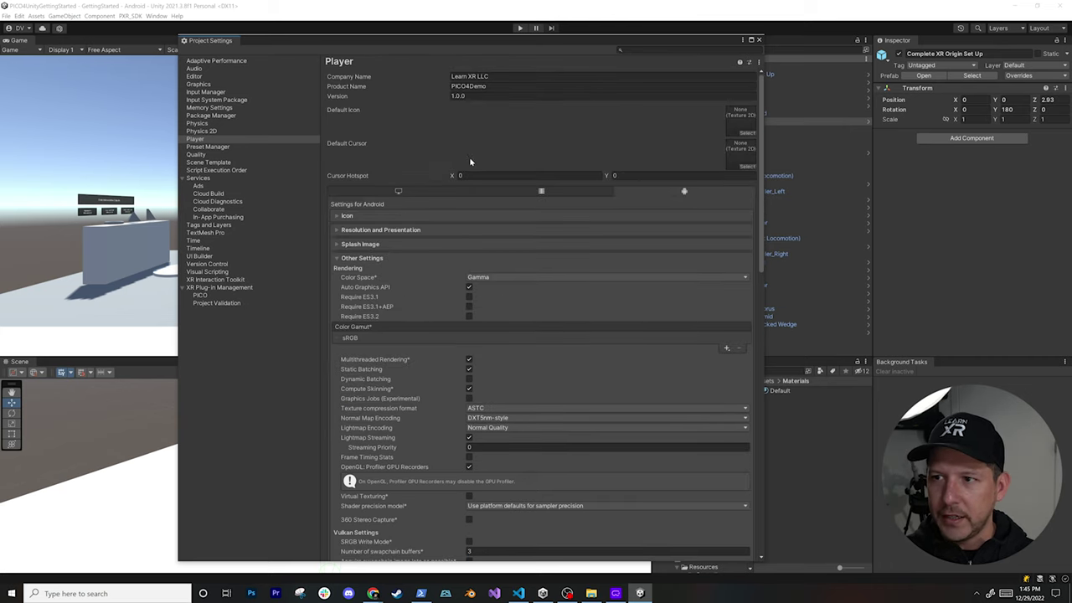
# Step: Enable the PICO plug-in provider in XR Plug-in Management for both Android and desktop
pyautogui.click(223, 288)
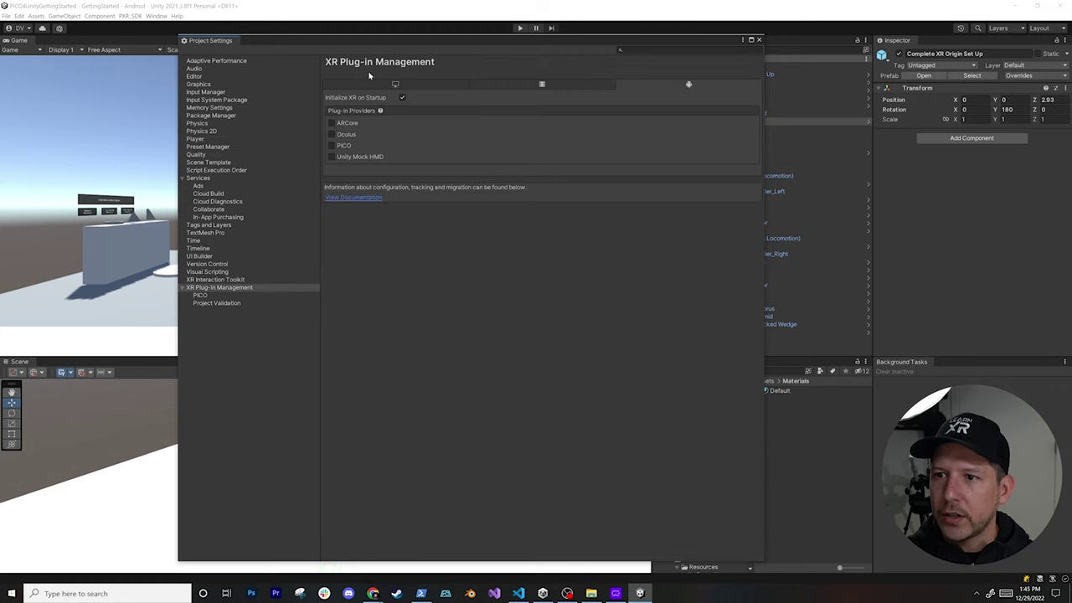
pyautogui.click(334, 147)
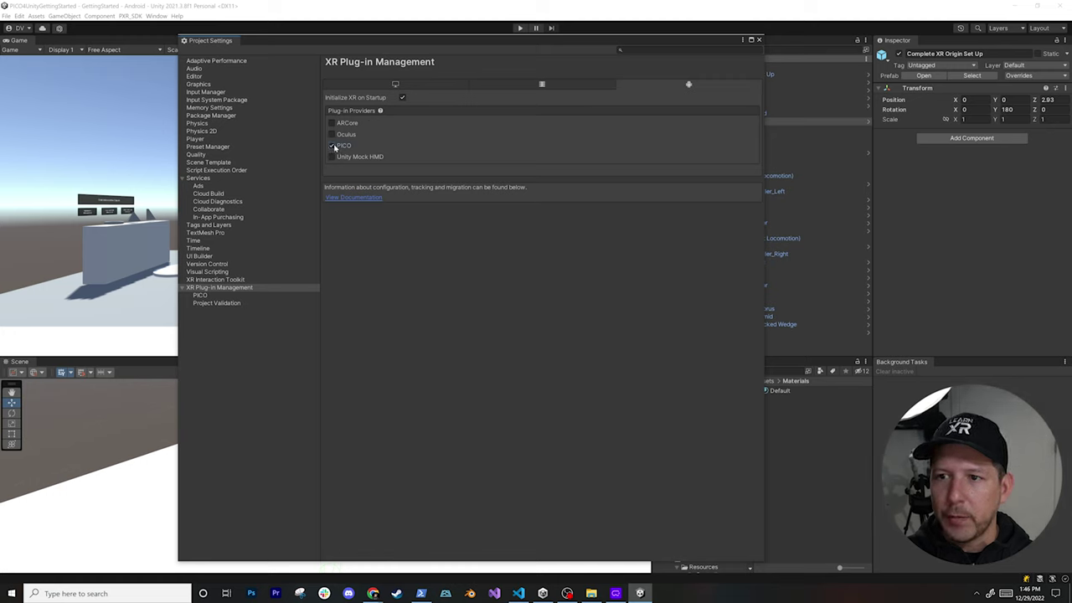
pyautogui.click(413, 86)
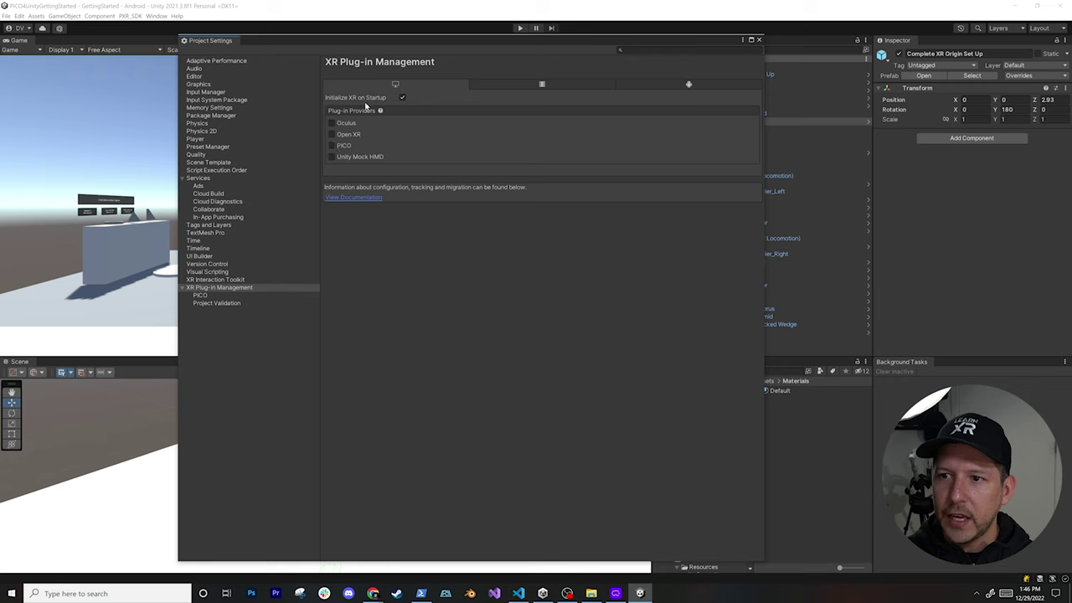
pyautogui.click(332, 148)
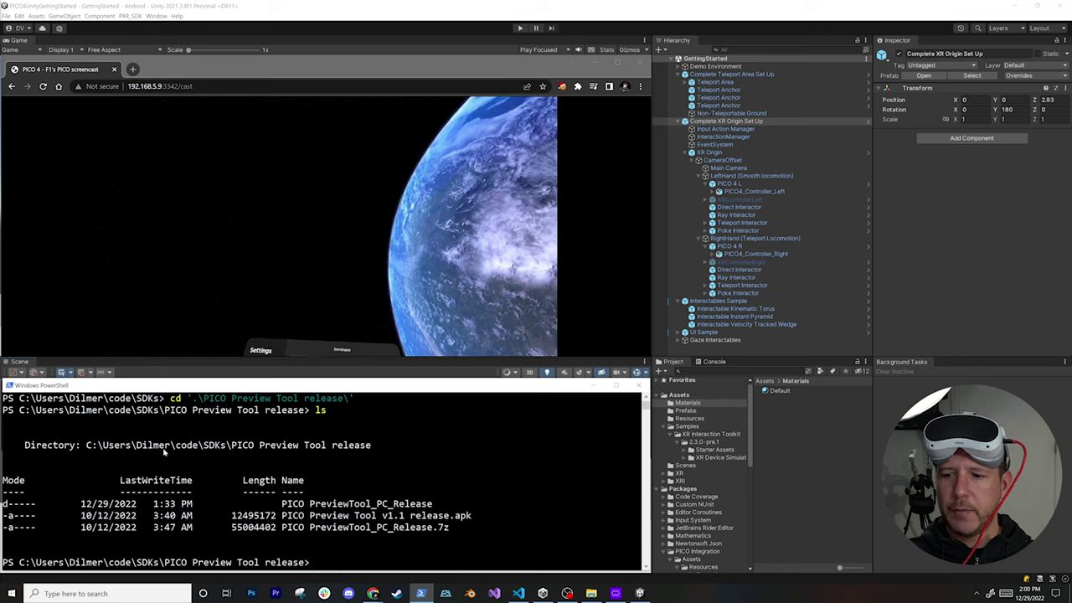
# Step: In Windows PowerShell, run adb devices to check that the headset is connected
pyautogui.write('adb')
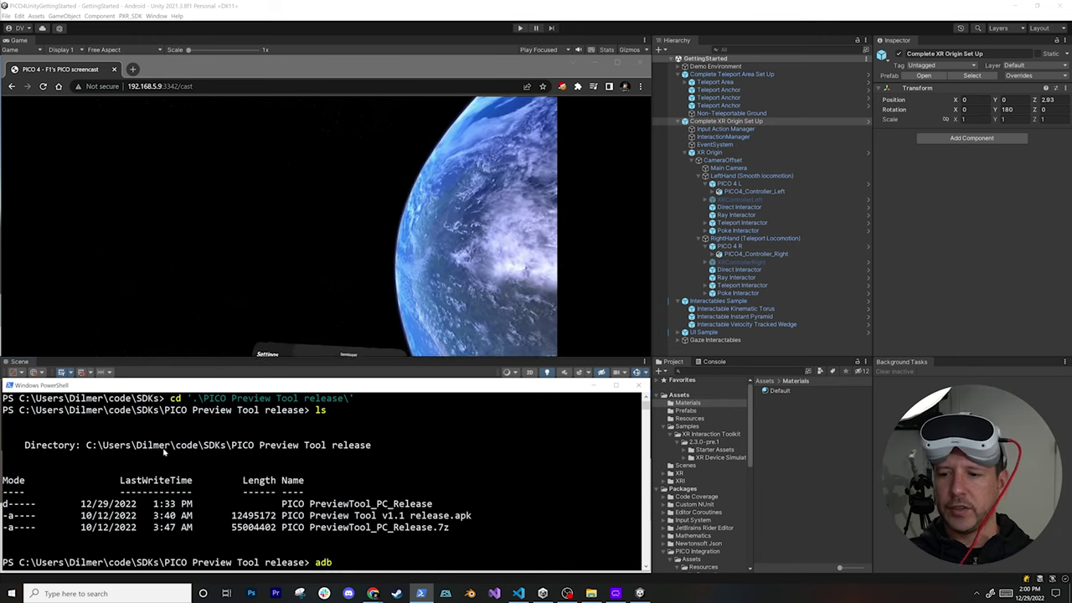
pyautogui.write(' devices')
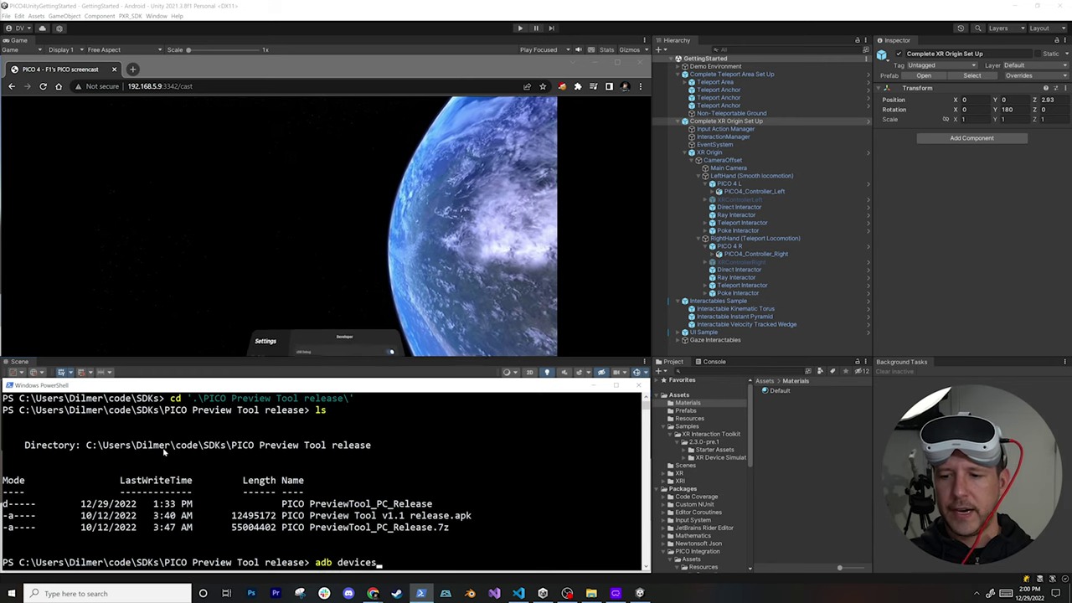
pyautogui.press('Return')
pyautogui.moveTo(98, 541); pyautogui.dragTo(25, 541)
pyautogui.rightClick(301, 529)
# Step: Install PICO Preview Tool v1.1 release.apk on the headset with adb install
pyautogui.write('adb instal')
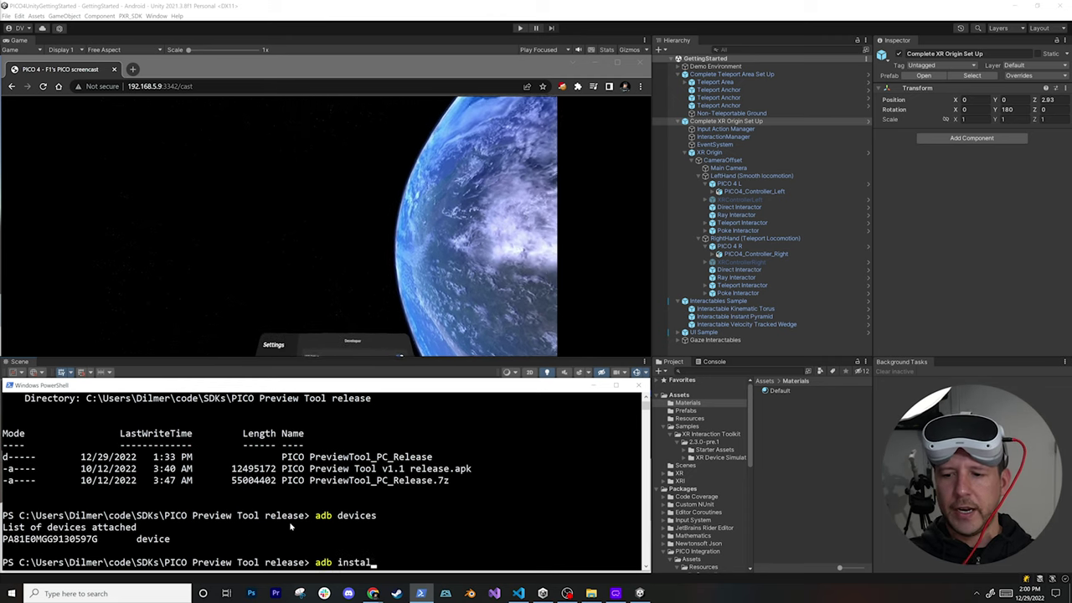
pyautogui.write('l Pre')
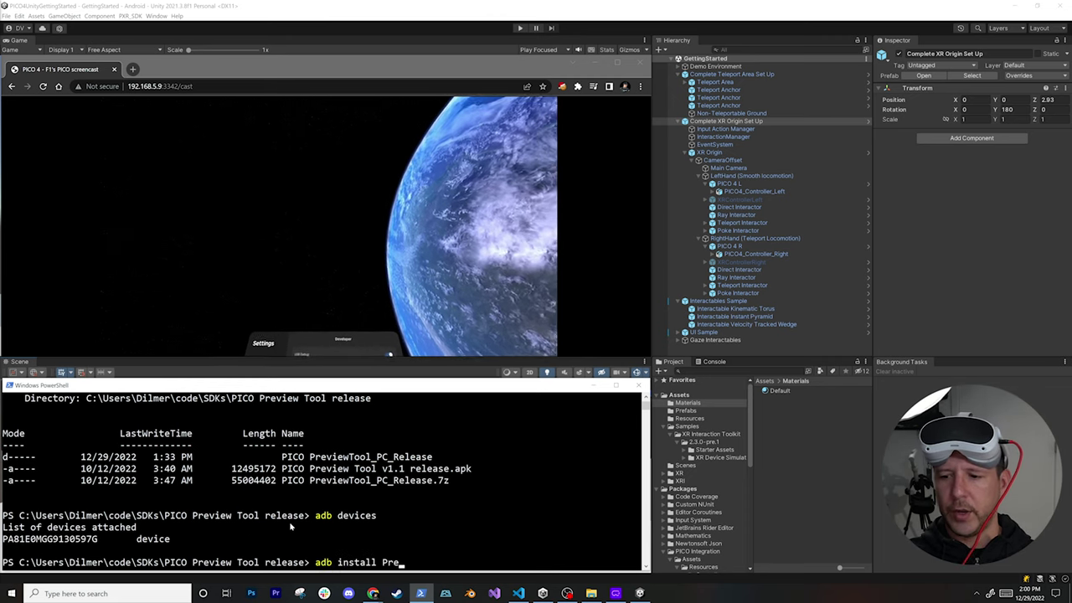
pyautogui.press('BackSpace')
pyautogui.press('BackSpace')
pyautogui.press('BackSpace')
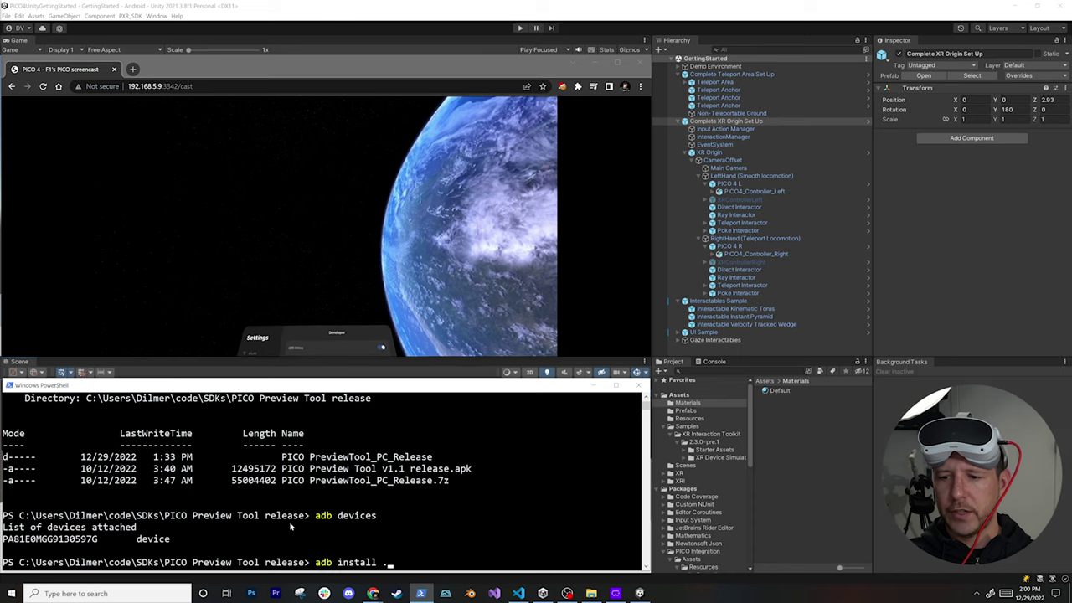
pyautogui.press('Tab')
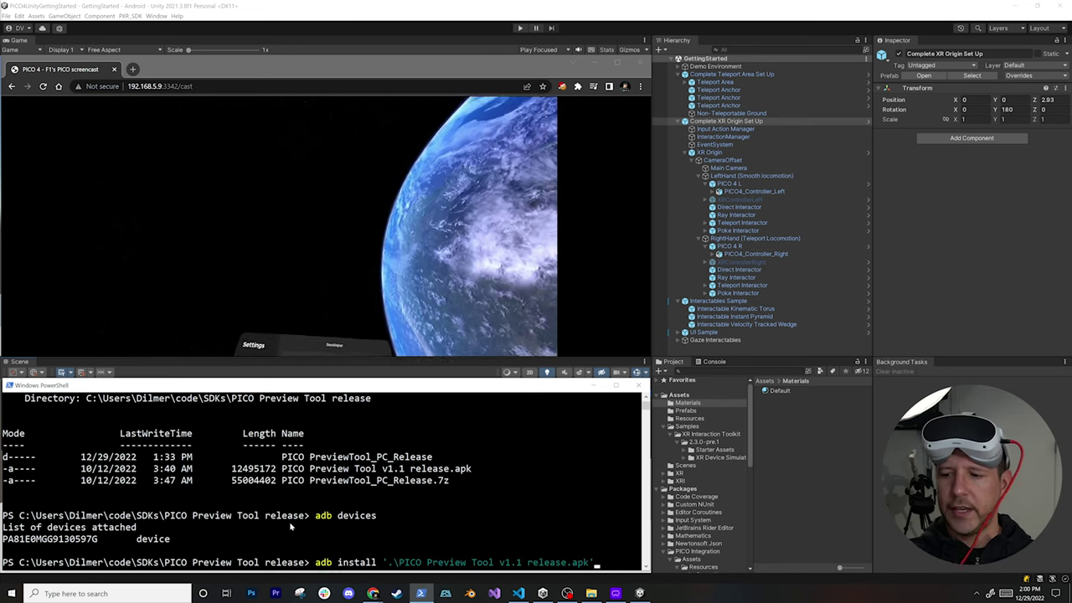
pyautogui.press('Return')
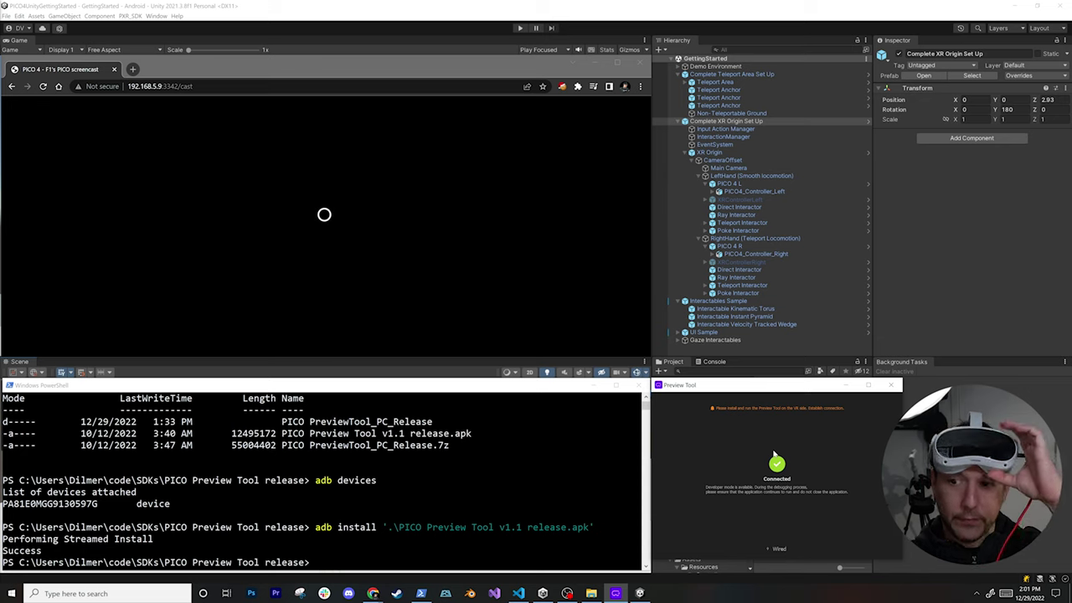
# Step: Switch to the Unity editor and examine the Demo Environment, Complete XR Origin Set Up and the components on XR Origin
pyautogui.click(366, 294)
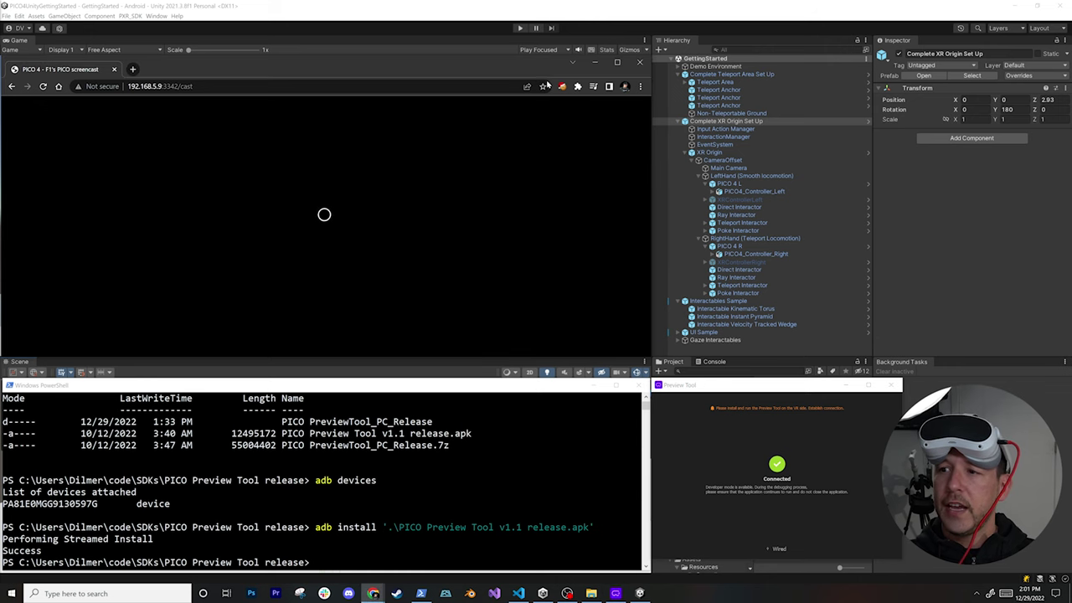
pyautogui.click(578, 15)
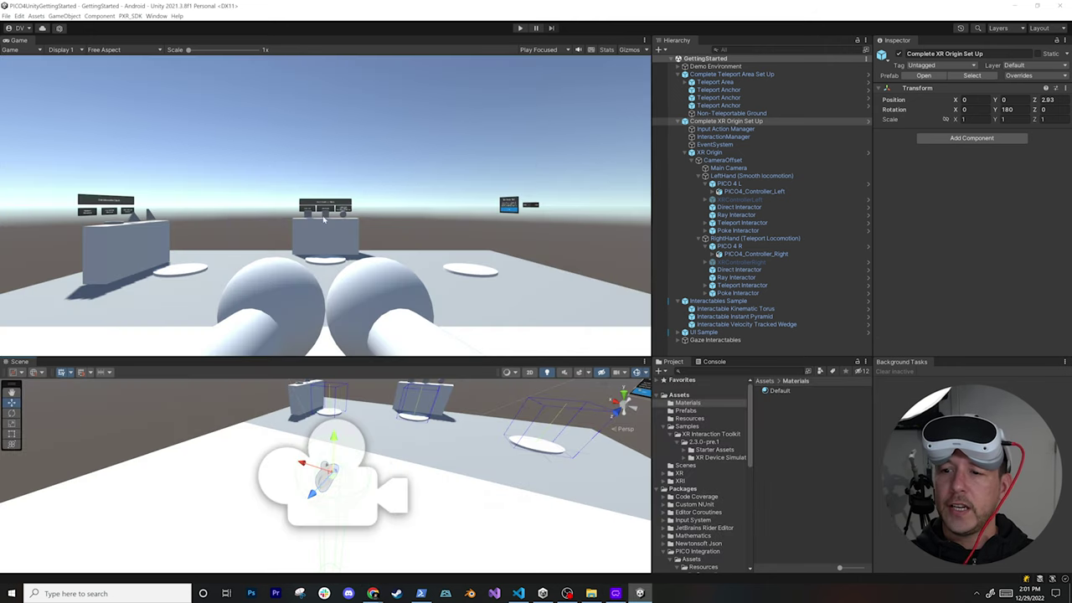
pyautogui.keyDown('alt'); pyautogui.moveTo(385, 557); pyautogui.dragTo(393, 442); pyautogui.keyUp('alt')
pyautogui.click(715, 66)
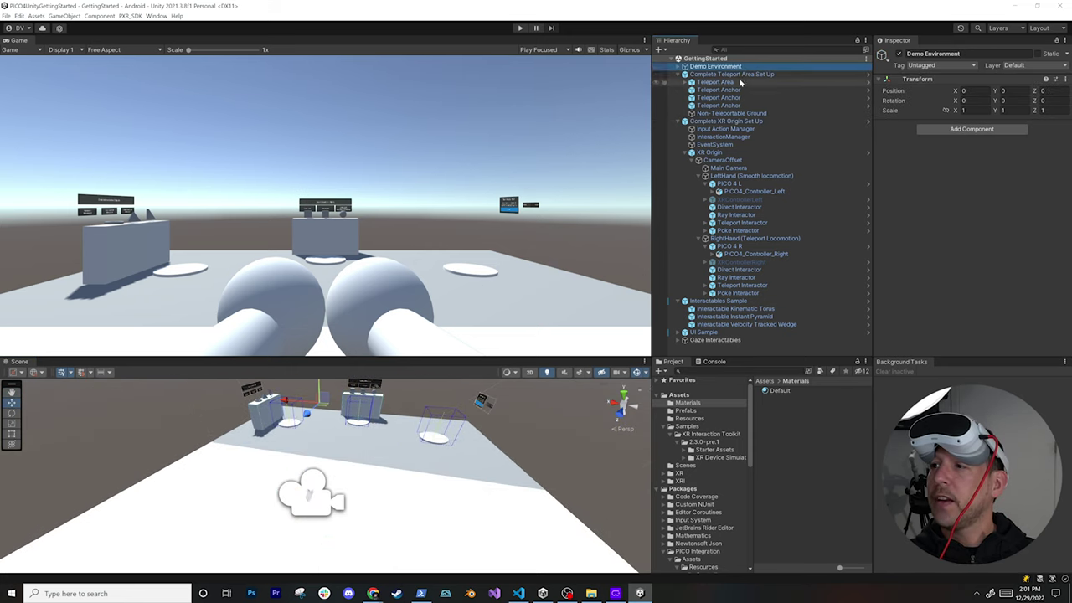
pyautogui.click(722, 122)
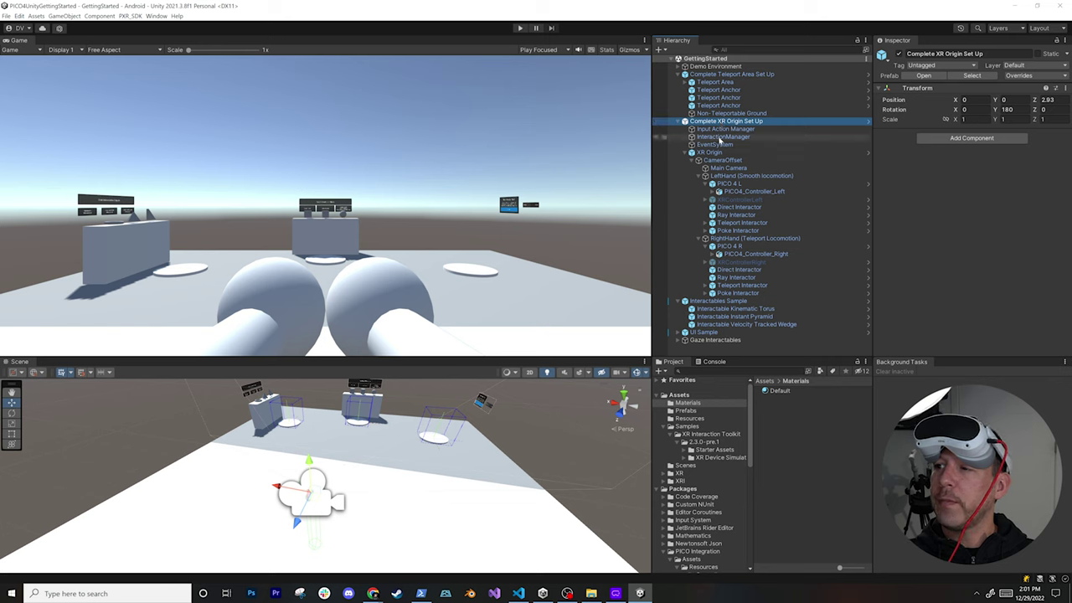
pyautogui.click(712, 153)
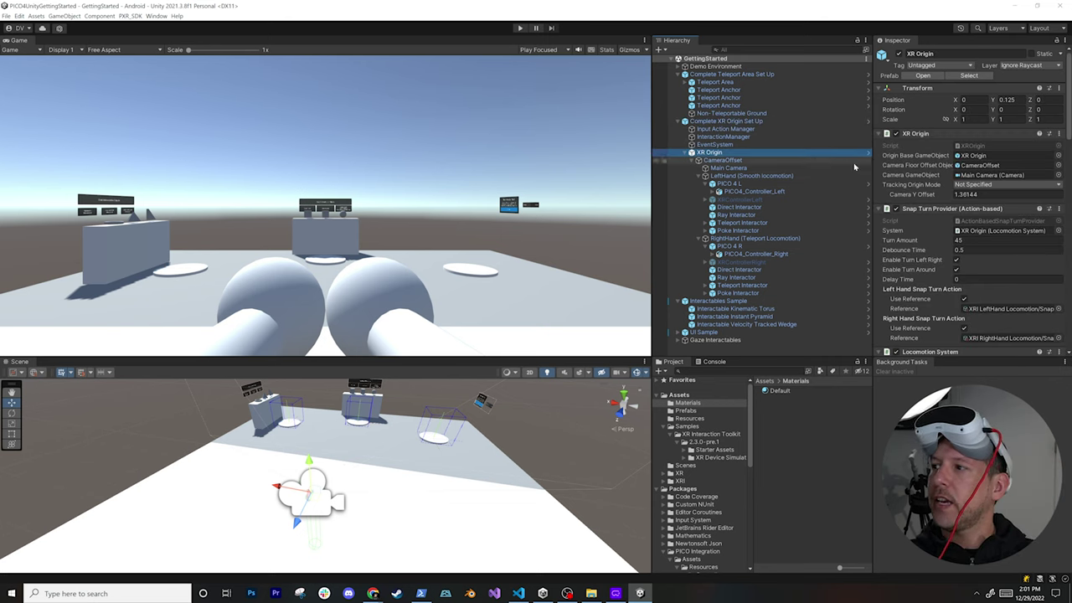
pyautogui.scroll(-5, 911, 200)
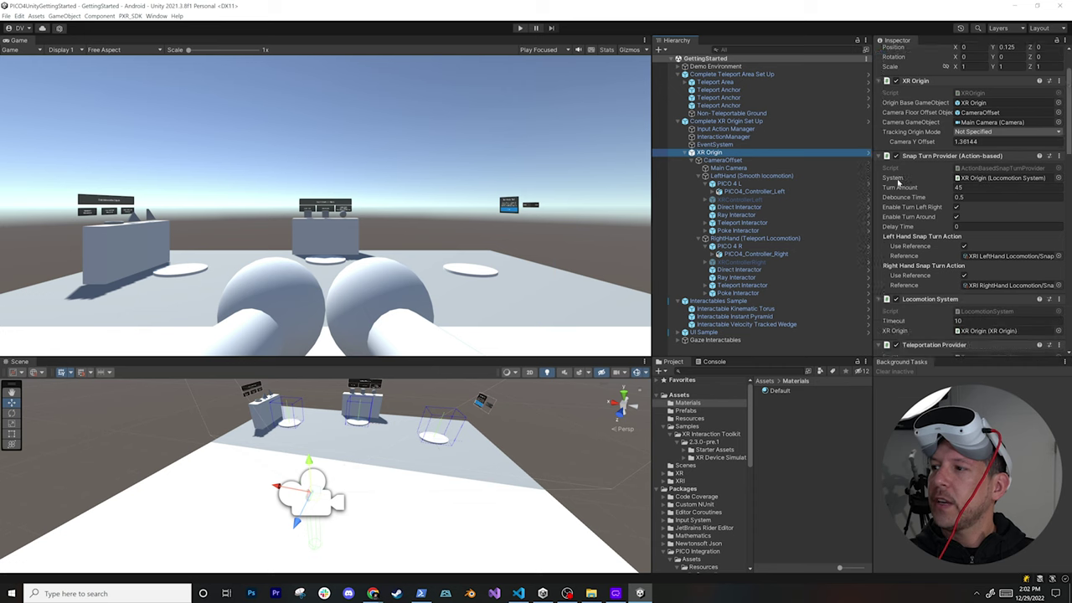
pyautogui.scroll(5, 909, 186)
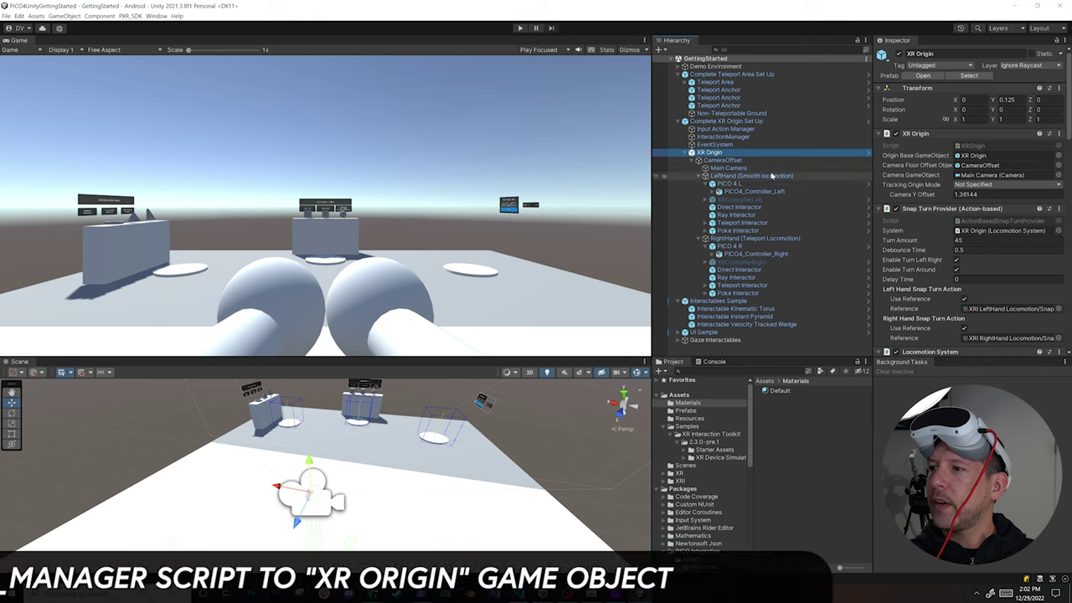
# Step: Collapse all components on the XR Origin object, from XR Origin through Character Controller Driver
pyautogui.click(776, 170)
pyautogui.click(932, 124)
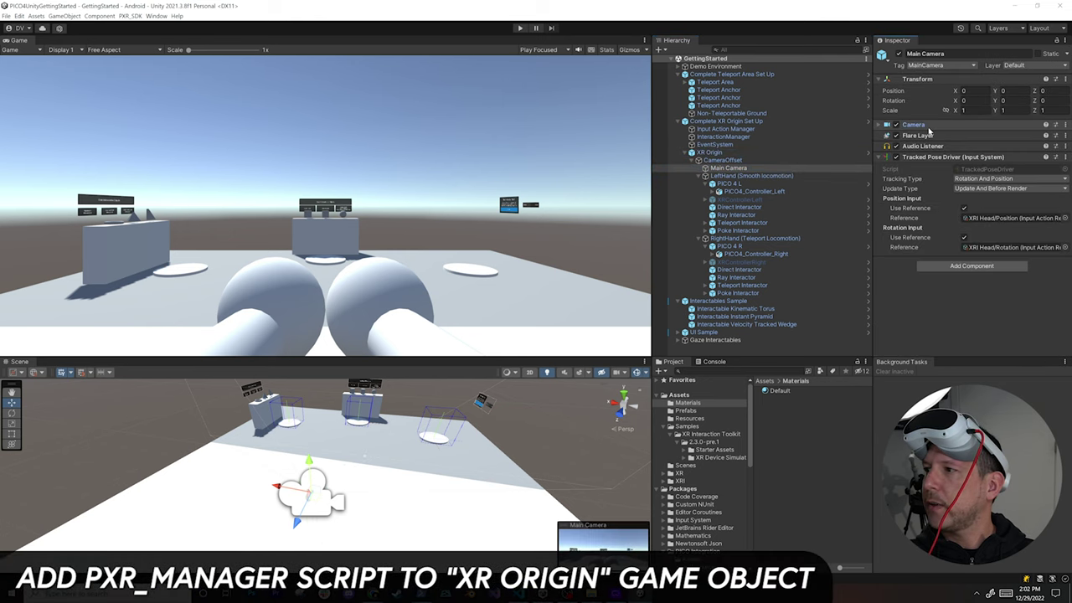
pyautogui.press('Up')
pyautogui.press('Up')
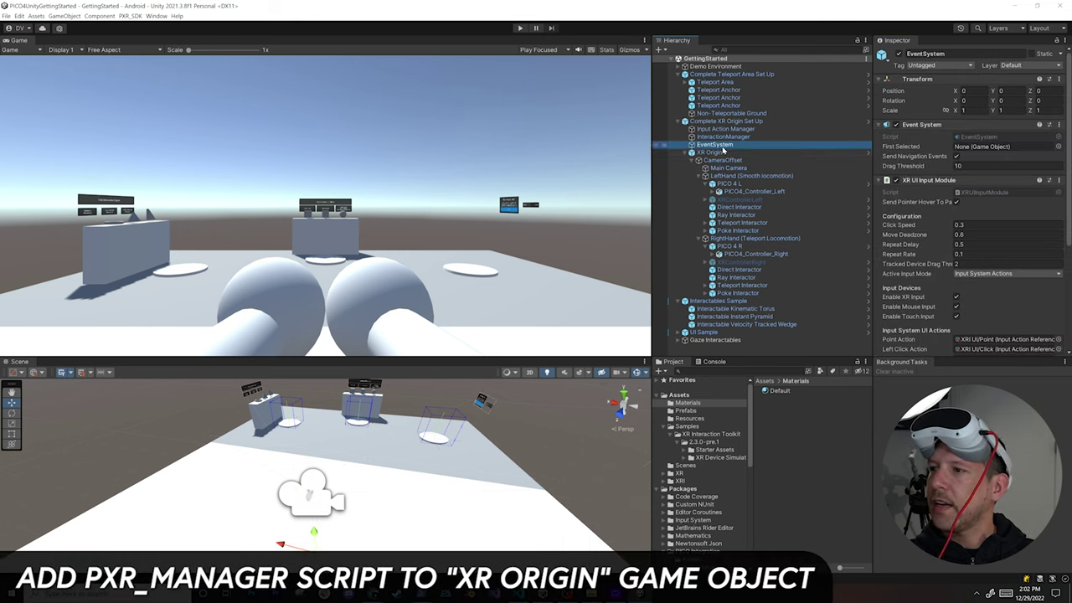
pyautogui.click(922, 134)
pyautogui.click(921, 144)
pyautogui.click(921, 155)
pyautogui.click(923, 166)
pyautogui.click(921, 176)
pyautogui.click(922, 188)
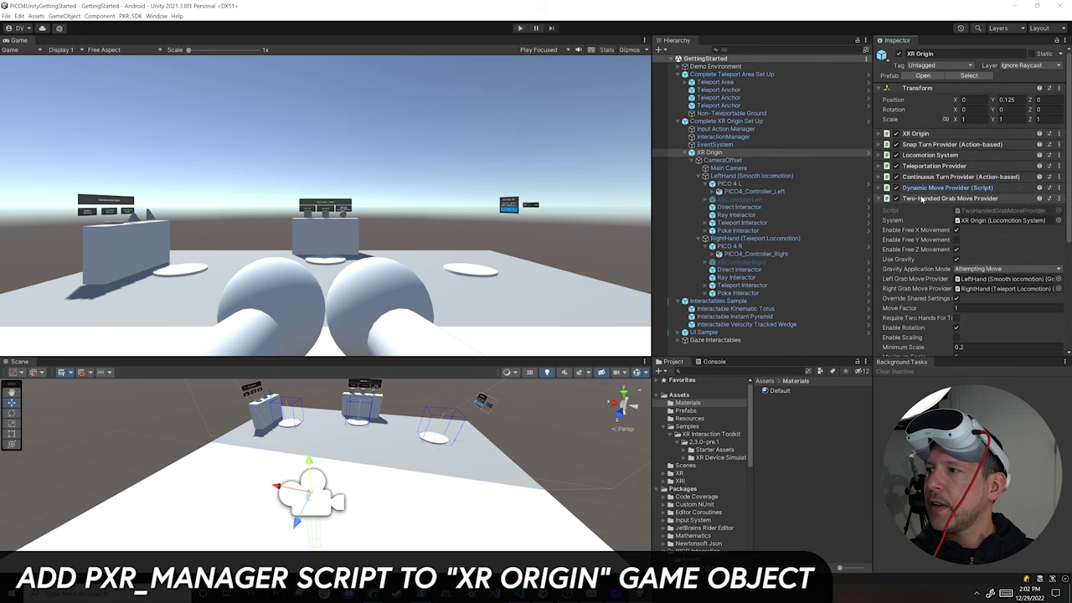
pyautogui.click(922, 199)
pyautogui.click(921, 208)
pyautogui.click(923, 220)
# Step: Add the PXR_Manager component to the XR Origin object, leave its Foveation Level at None and save the scene
pyautogui.click(932, 235)
pyautogui.write('manag')
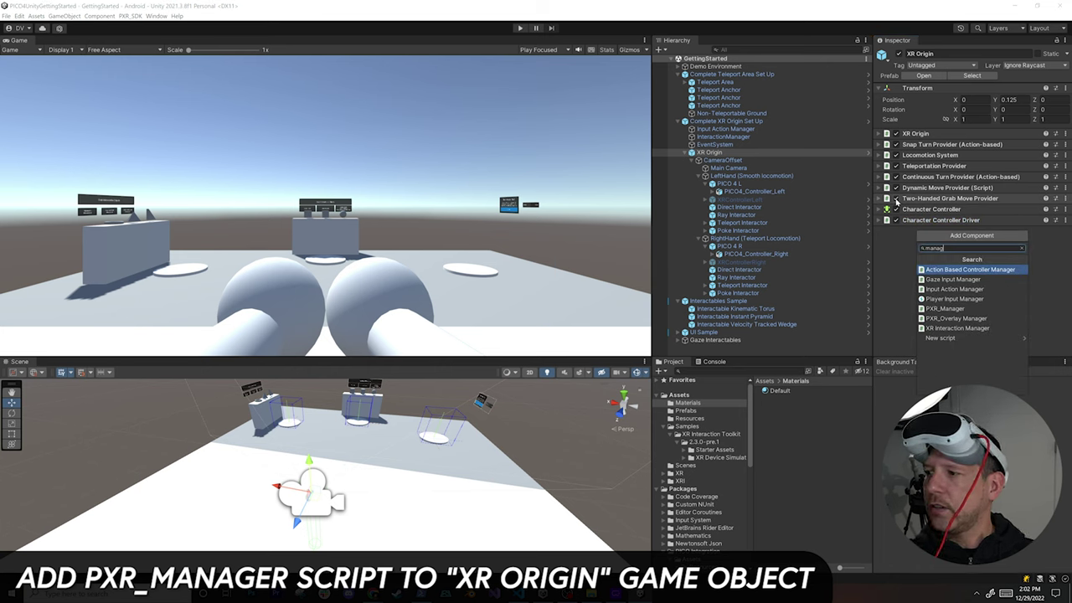
pyautogui.press('Down')
pyautogui.press('Down')
pyautogui.press('Down')
pyautogui.press('Down')
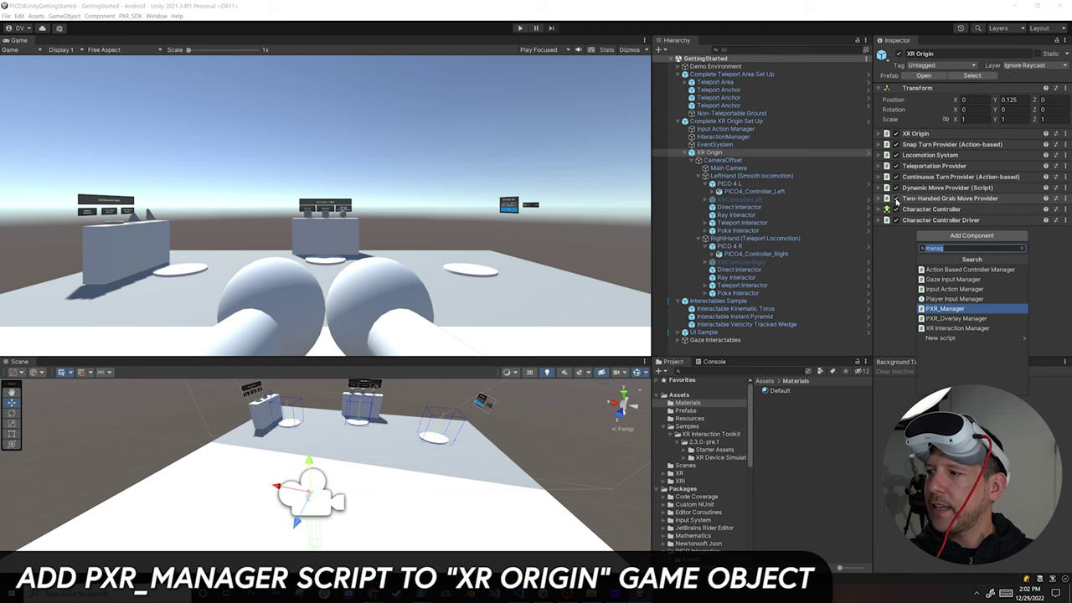
pyautogui.press('Return')
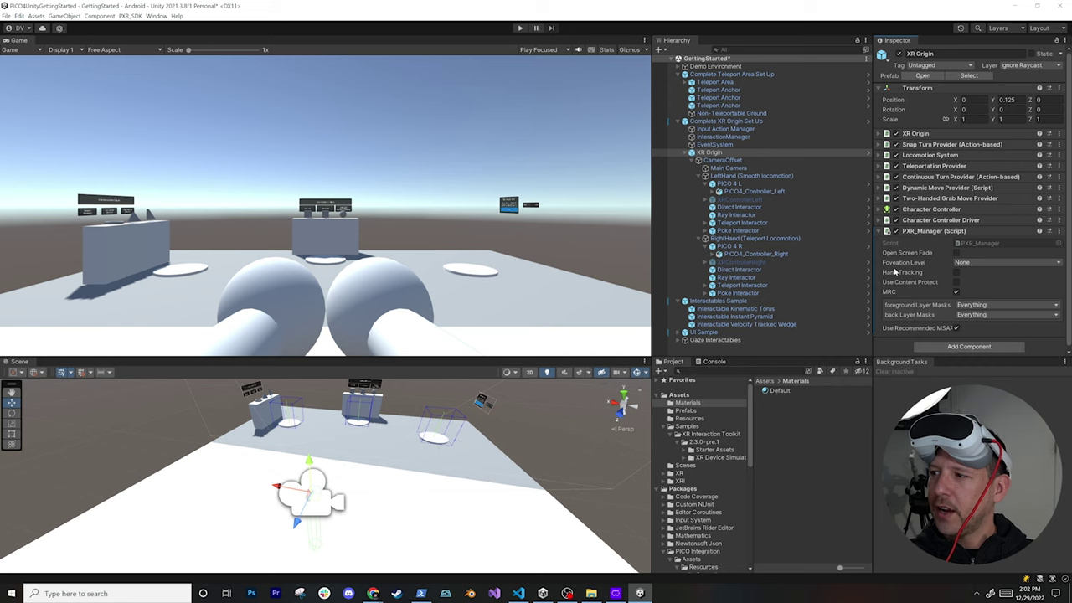
pyautogui.click(974, 263)
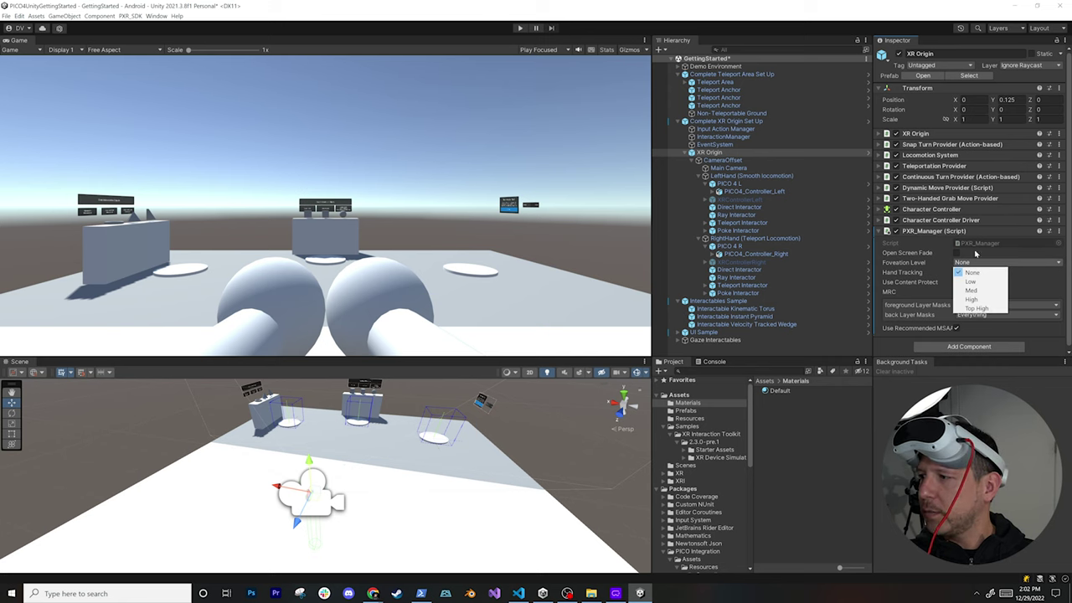
pyautogui.click(919, 266)
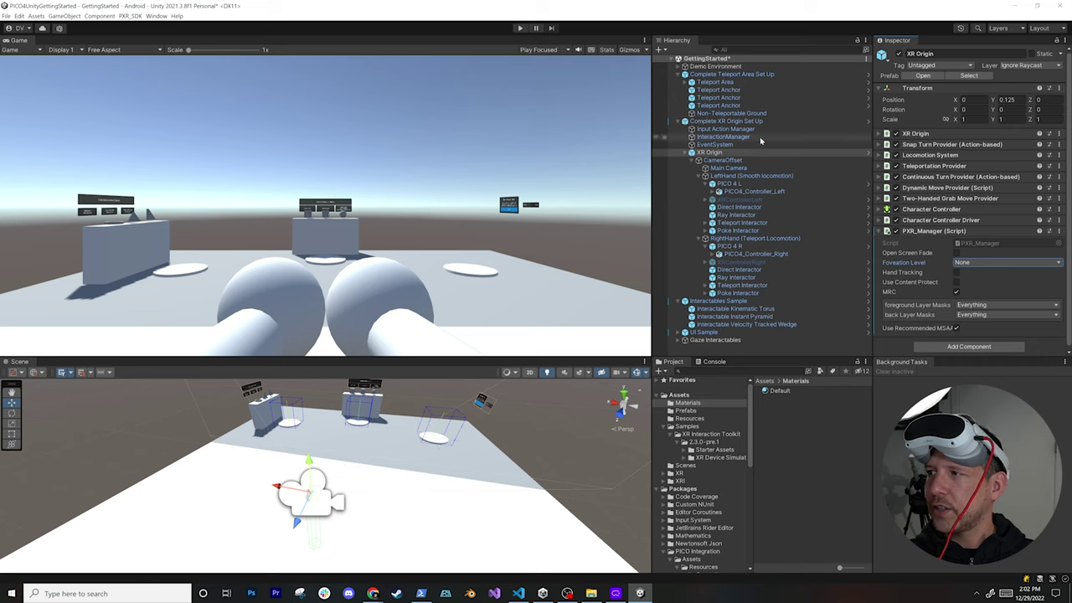
pyautogui.hotkey('ctrl', 's')
# Step: Expand the XR Origin component and choose a specific Tracking Origin Mode in place of Not Specified
pyautogui.click(921, 134)
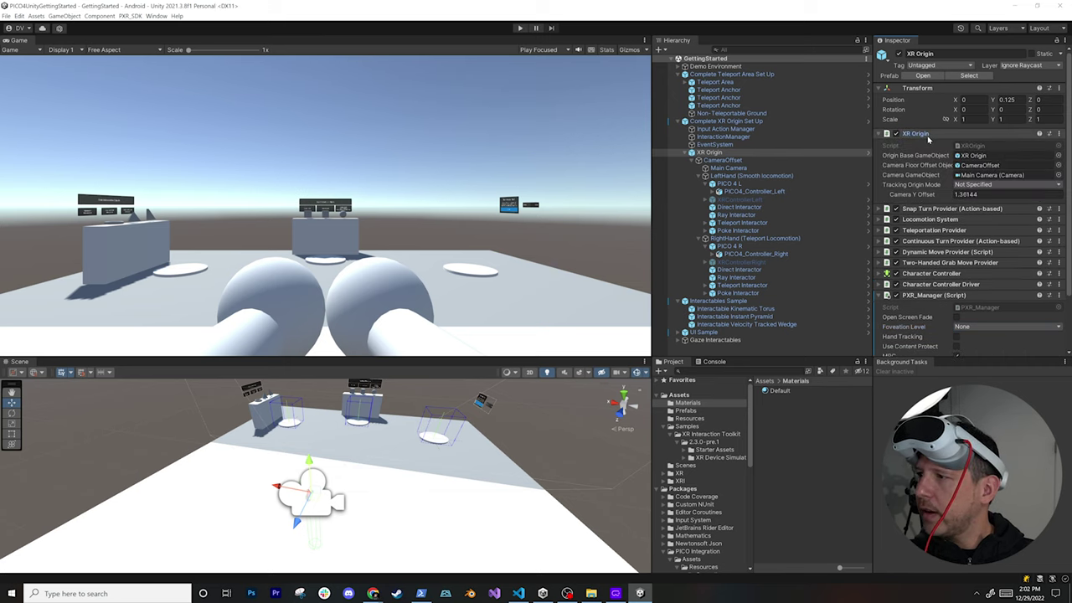
pyautogui.click(960, 185)
pyautogui.click(971, 212)
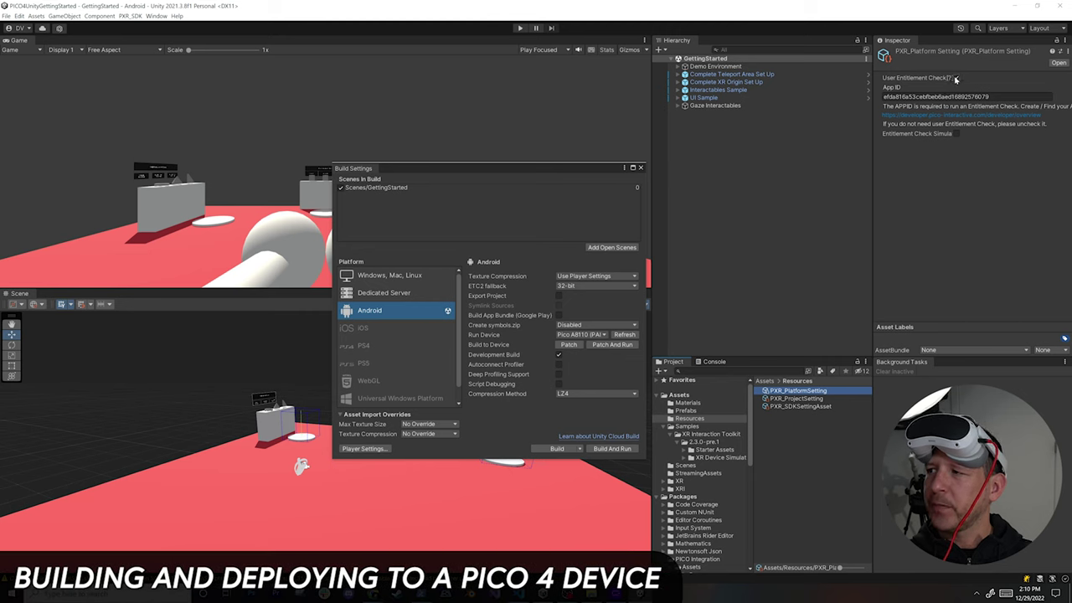
# Step: Disable User Entitlement Check in PXR_PlatformSetting, and build and run the Android app, saving it to the Desktop as PICO4Test.apk
pyautogui.click(956, 78)
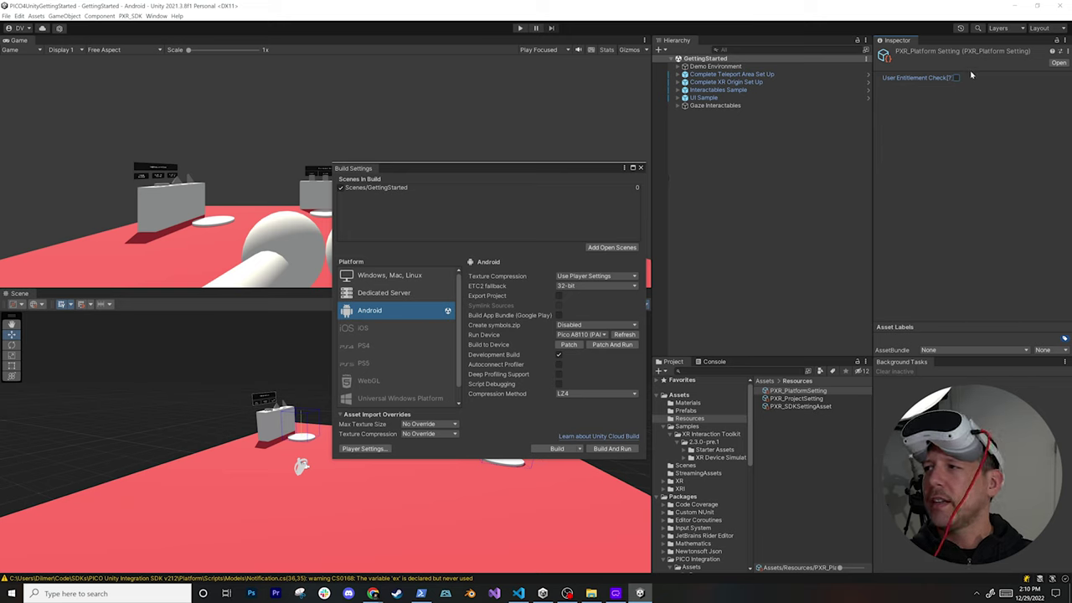
pyautogui.click(601, 450)
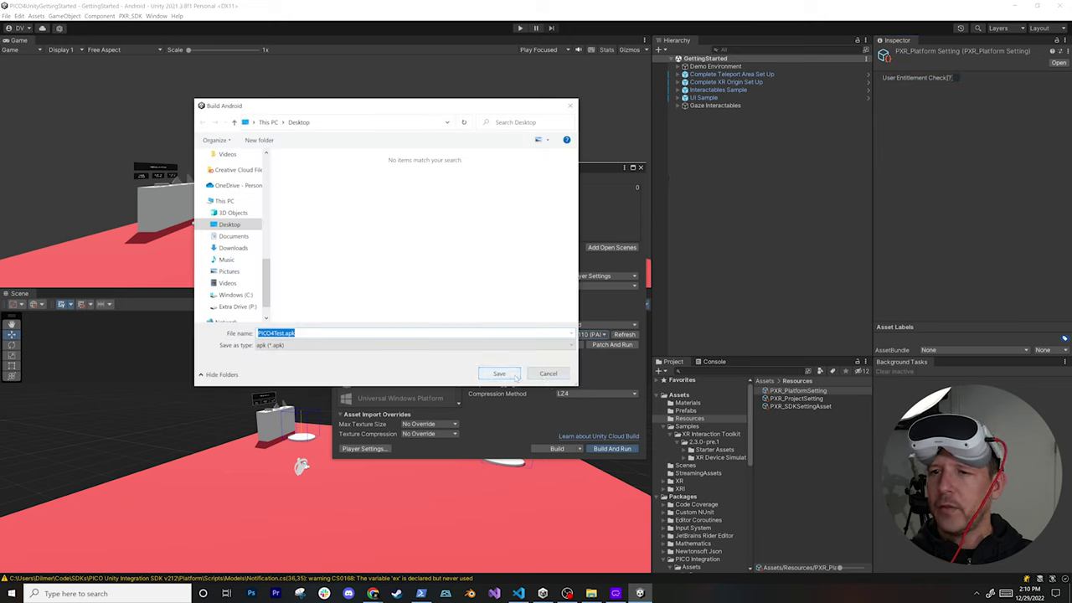
pyautogui.click(499, 373)
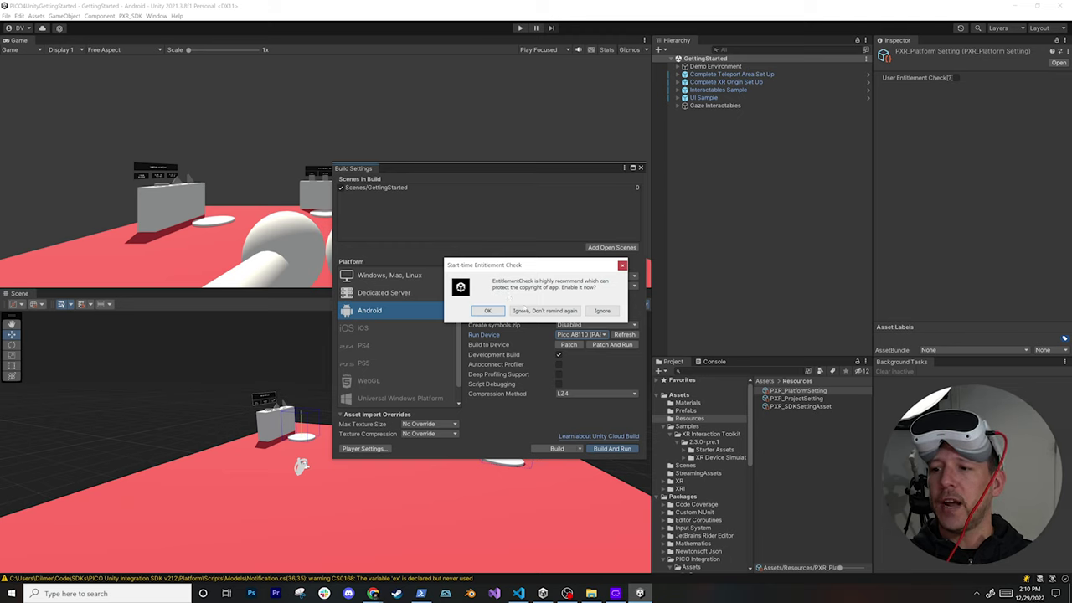
pyautogui.click(487, 311)
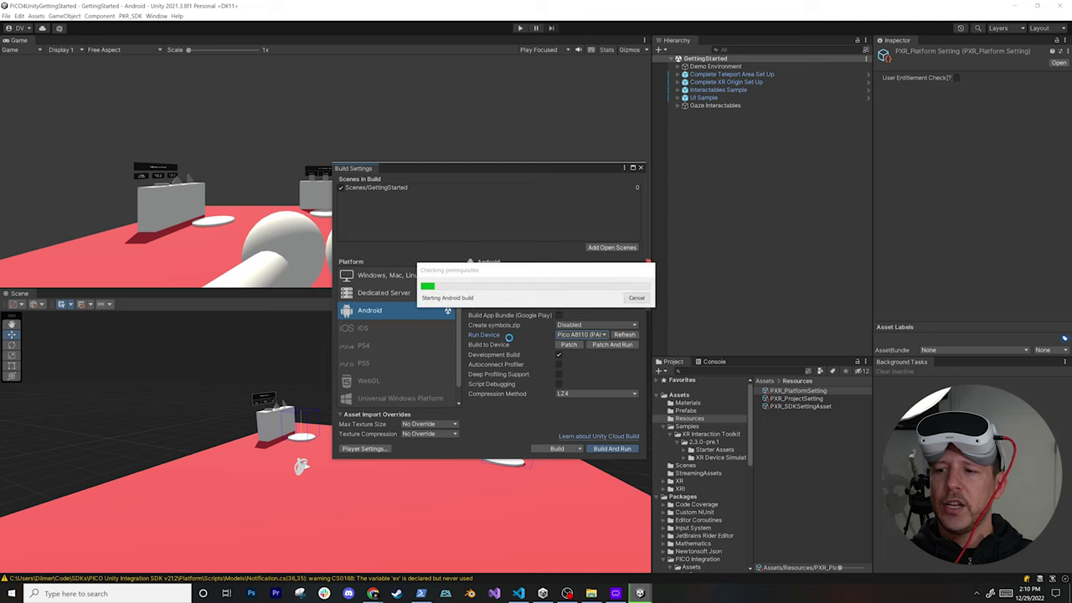